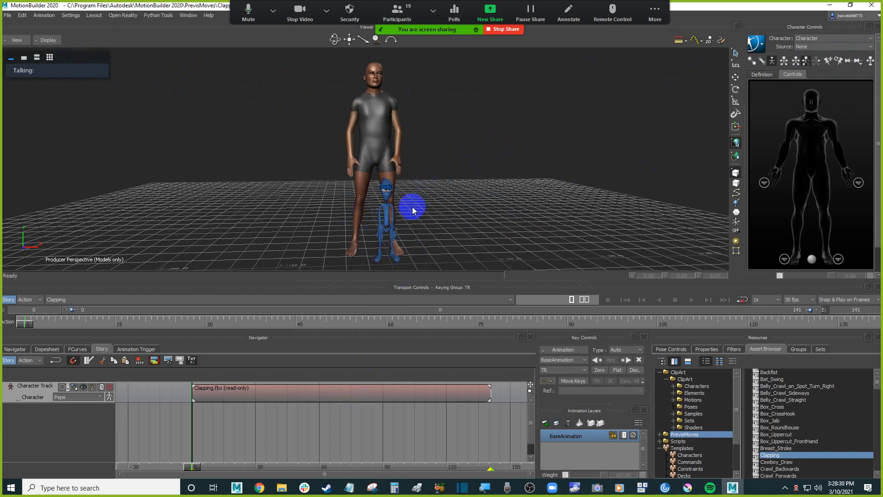
Play and scrub the Clapping animation and compare the motion of the large and small characters
shift+drag(409, 205, 454, 205)
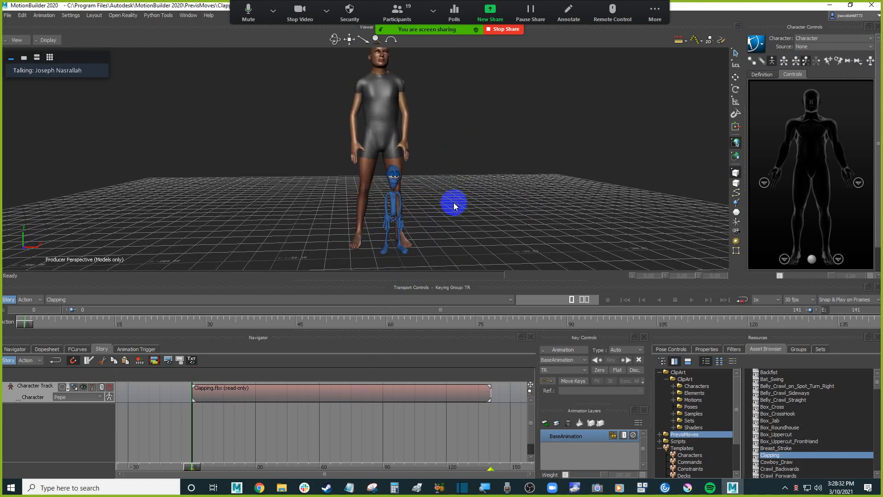
shift+drag(438, 155, 444, 181)
key(space)
ctrl+drag(408, 118, 455, 143)
drag(319, 325, 294, 326)
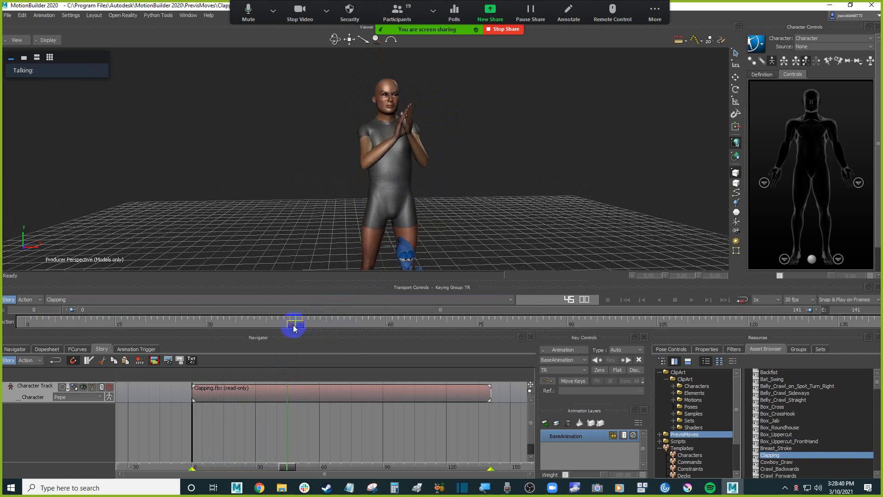
shift+drag(440, 183, 441, 140)
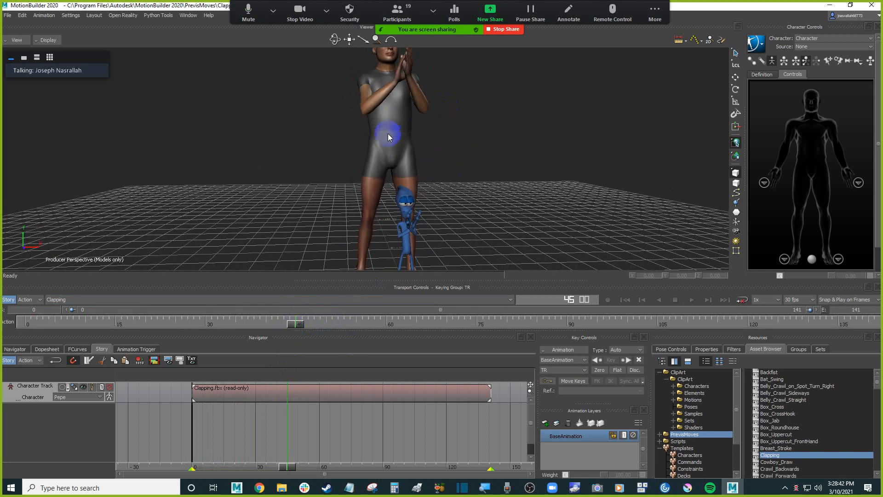
shift+drag(484, 227, 480, 201)
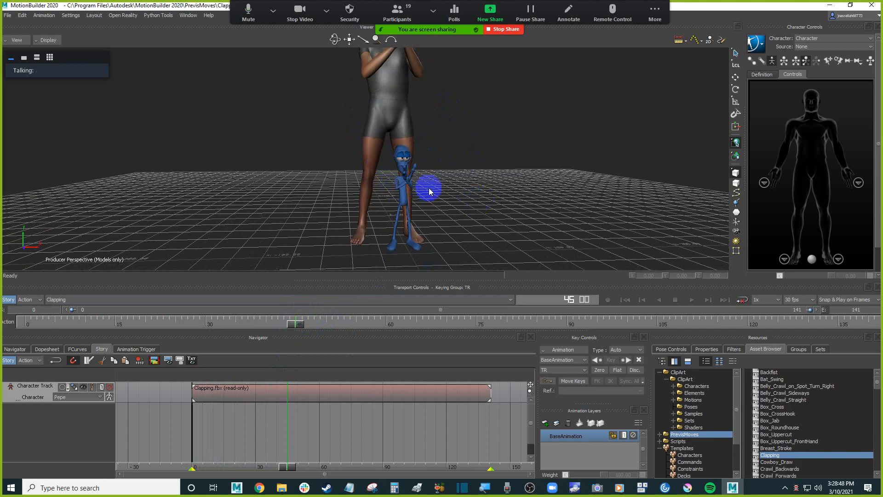
ctrl+shift+drag(420, 192, 325, 299)
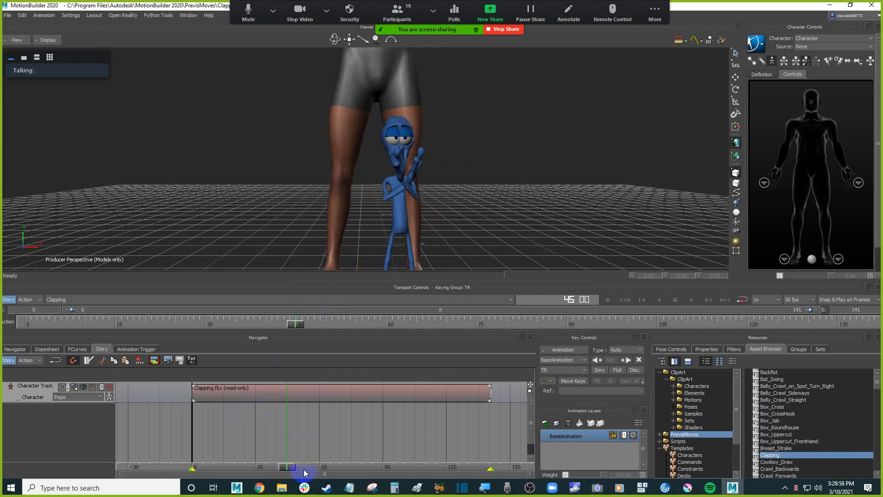
drag(292, 468, 252, 437)
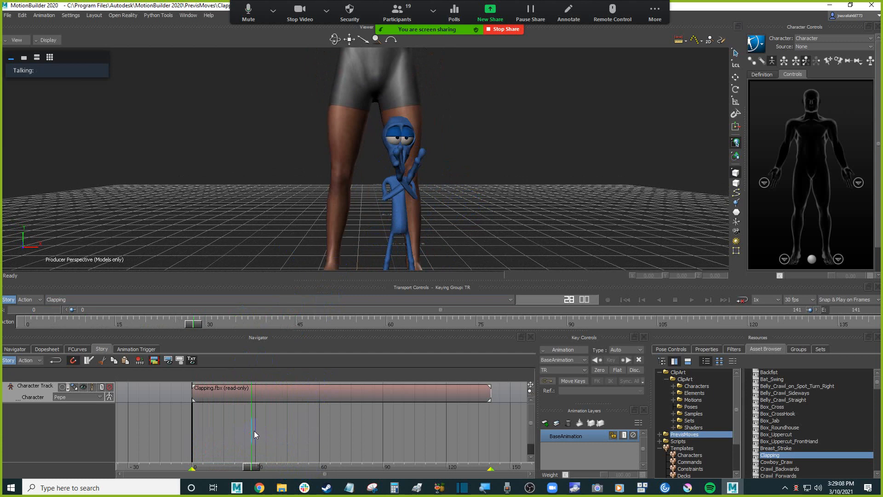
scroll(505, 192, down, 5)
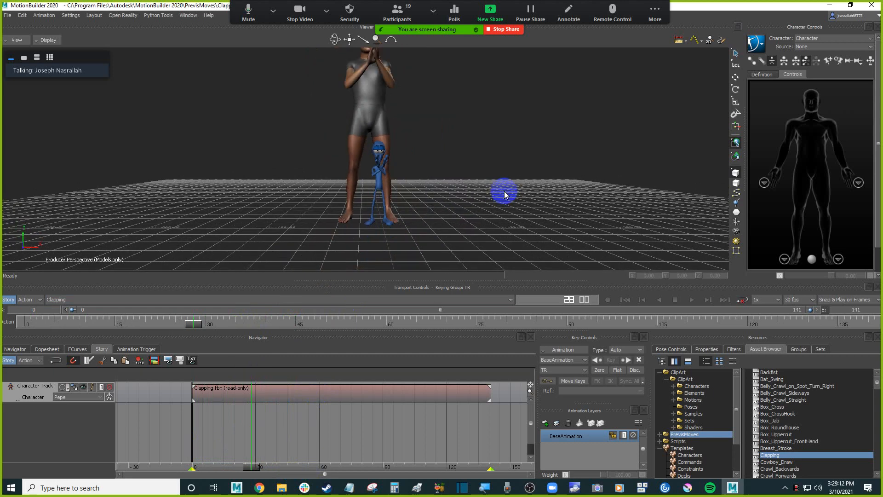
click(273, 10)
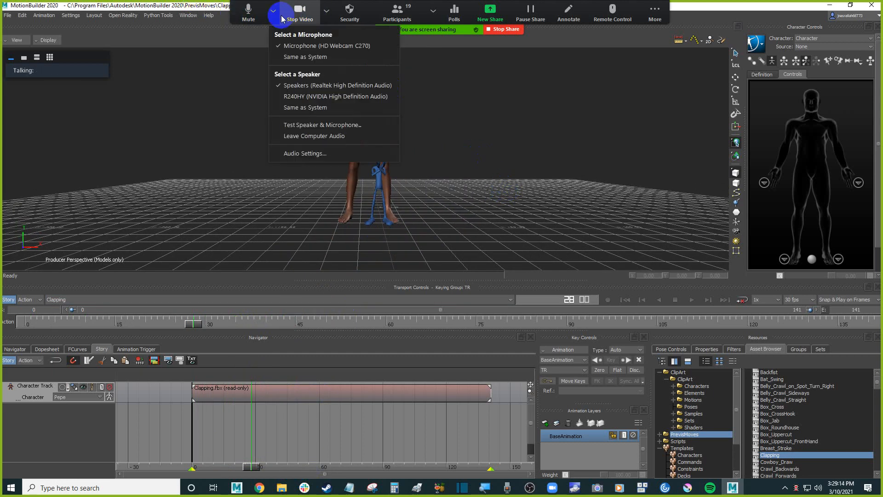
click(655, 11)
click(582, 69)
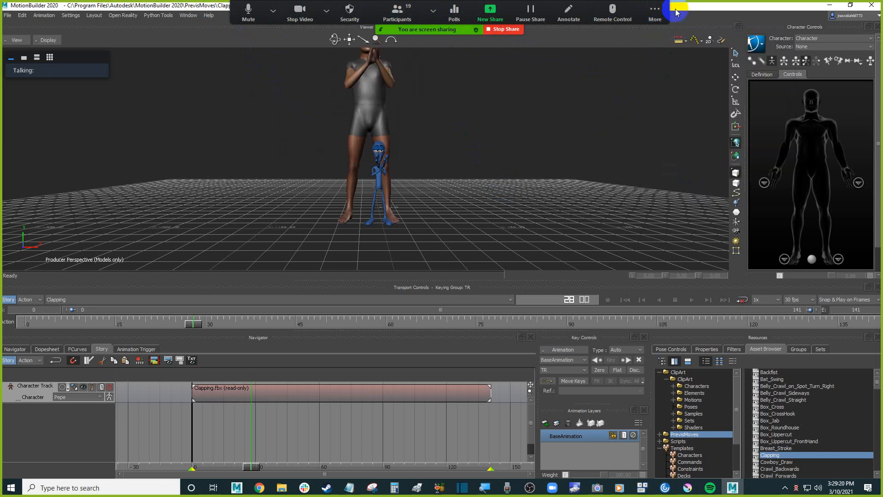
click(655, 14)
click(655, 19)
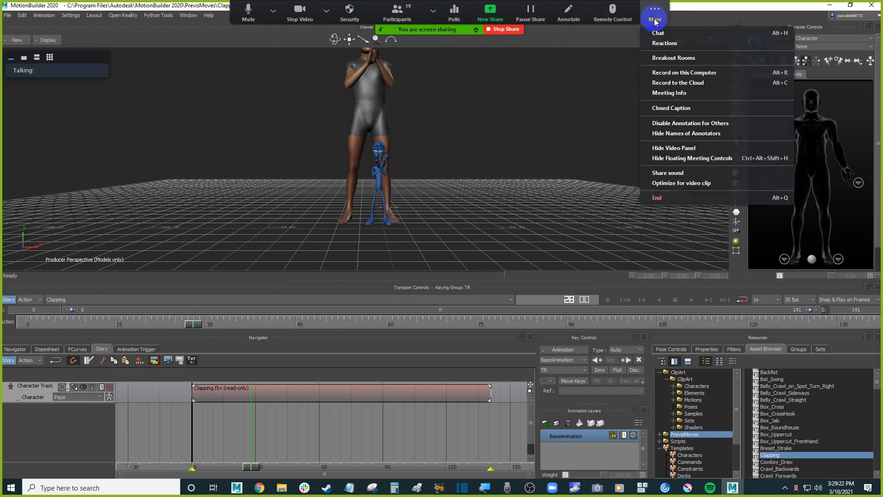
click(688, 194)
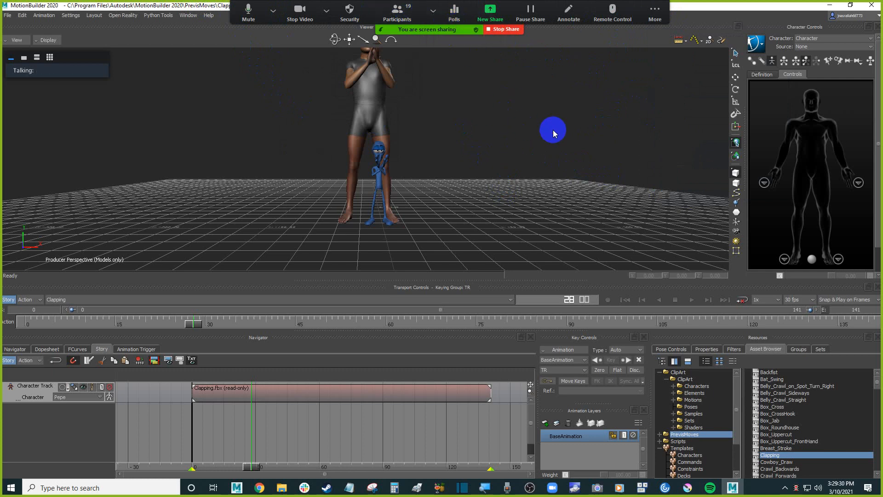
click(515, 130)
Delete the character track holding the Clapping clip from the story
click(32, 388)
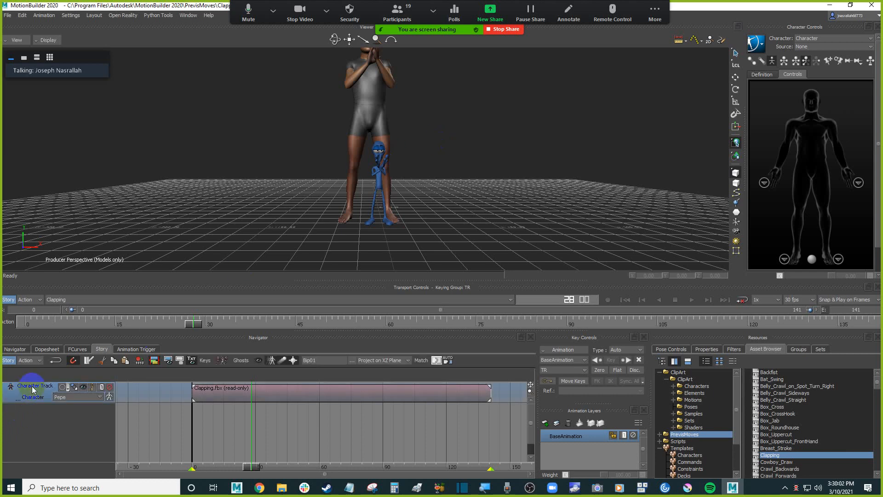
key(Delete)
ctrl+shift+drag(487, 172, 511, 184)
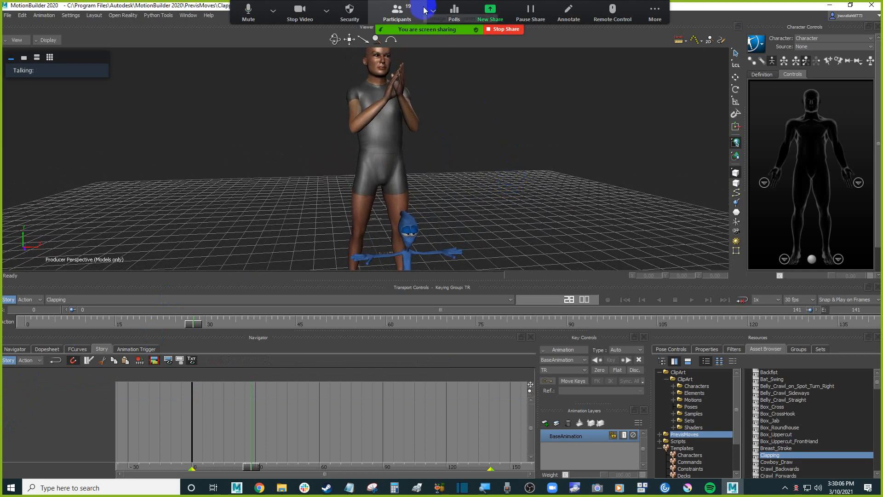
Hide the floating meeting controls that cover the top of the screen
click(432, 13)
click(577, 30)
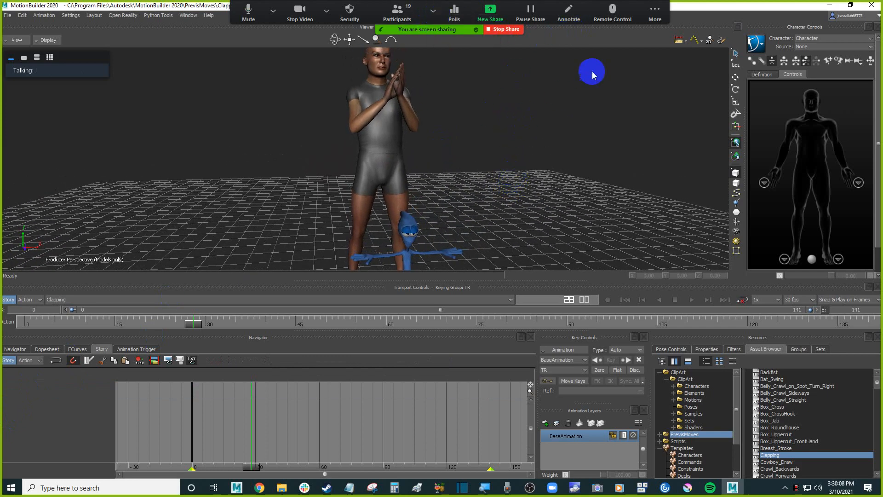
shift+drag(561, 94, 607, 63)
click(271, 17)
click(303, 33)
click(326, 10)
click(655, 12)
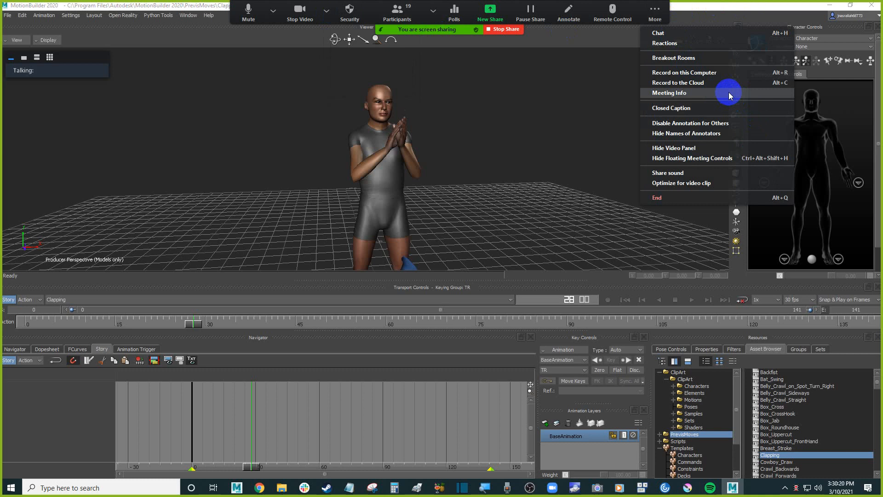
click(709, 157)
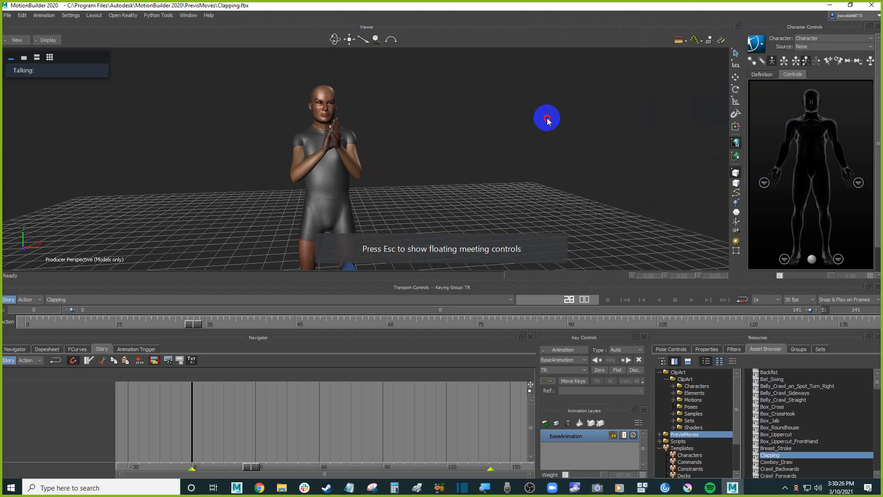
Set the input source of the character named Character to Pepe
click(823, 47)
click(809, 68)
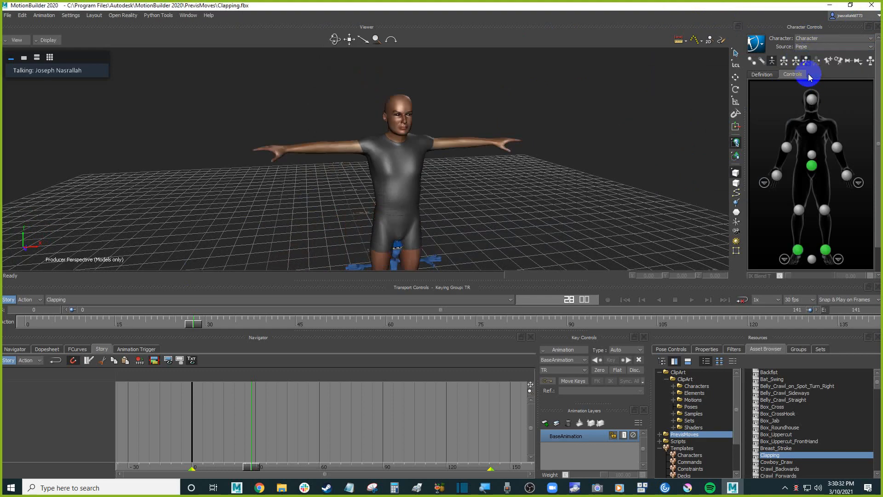
shift+drag(606, 172, 603, 136)
click(814, 37)
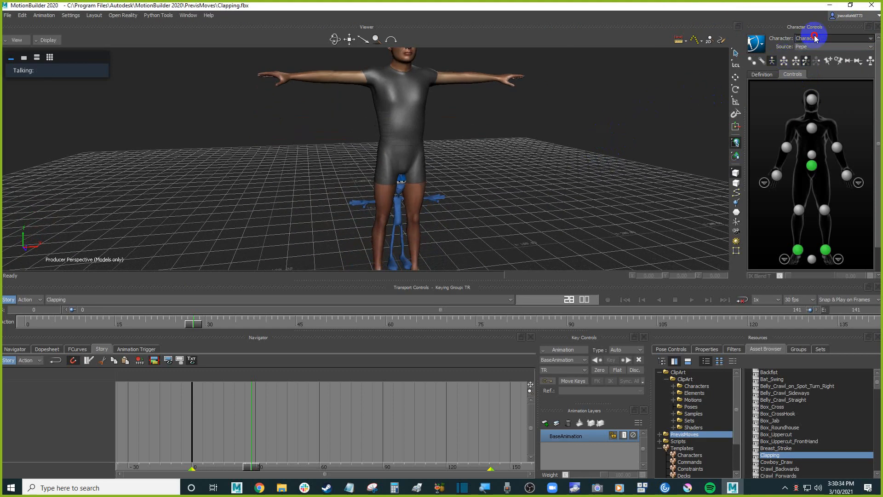
click(814, 38)
click(808, 46)
click(808, 68)
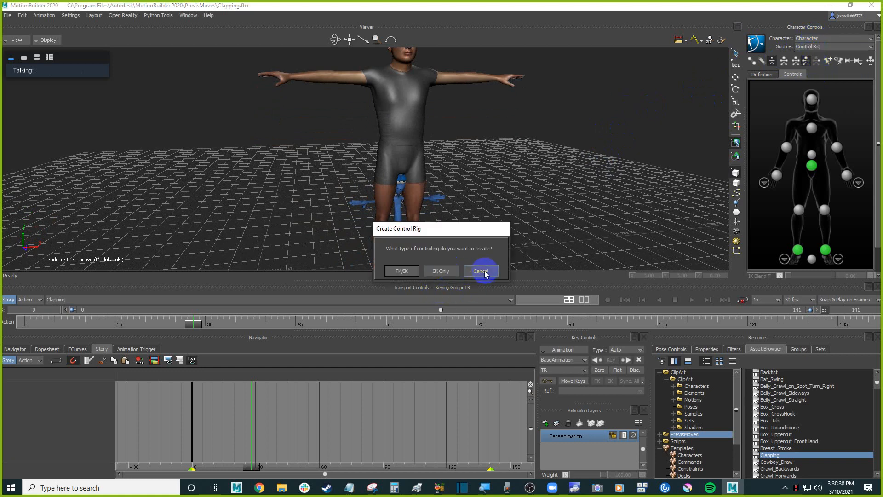
click(480, 271)
Set the input source of the character named Character to None
click(823, 46)
click(808, 55)
click(509, 120)
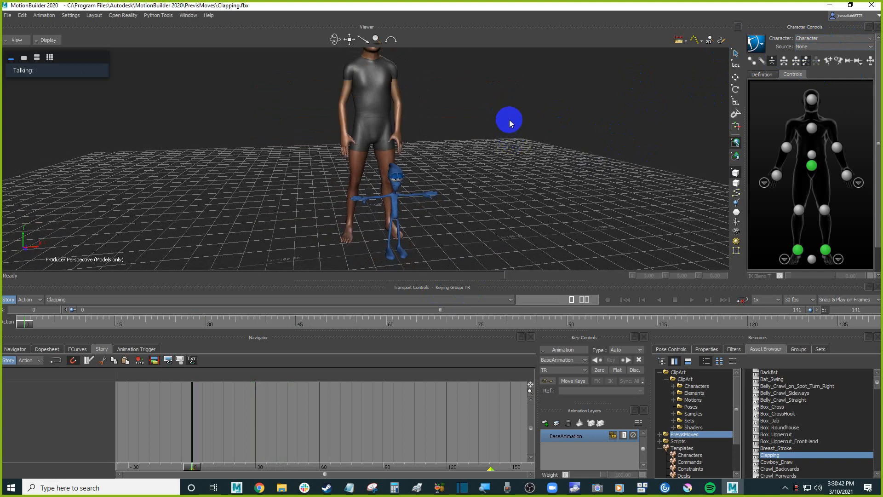
click(827, 47)
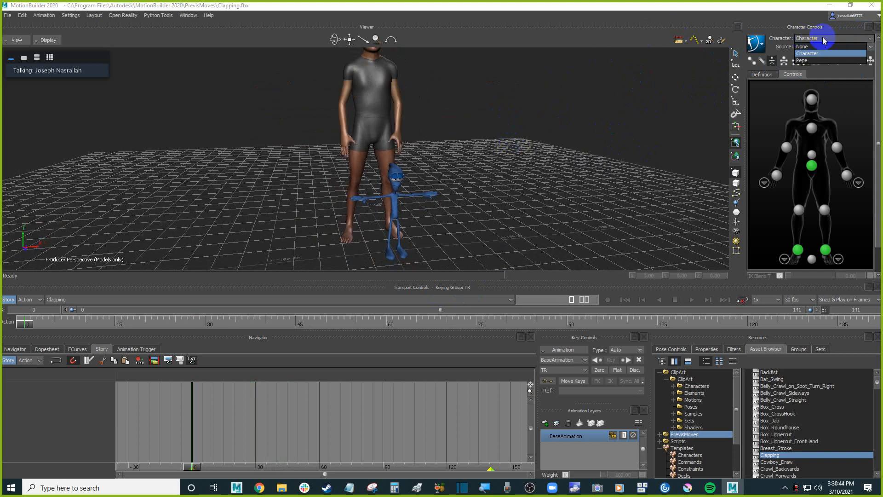
click(374, 79)
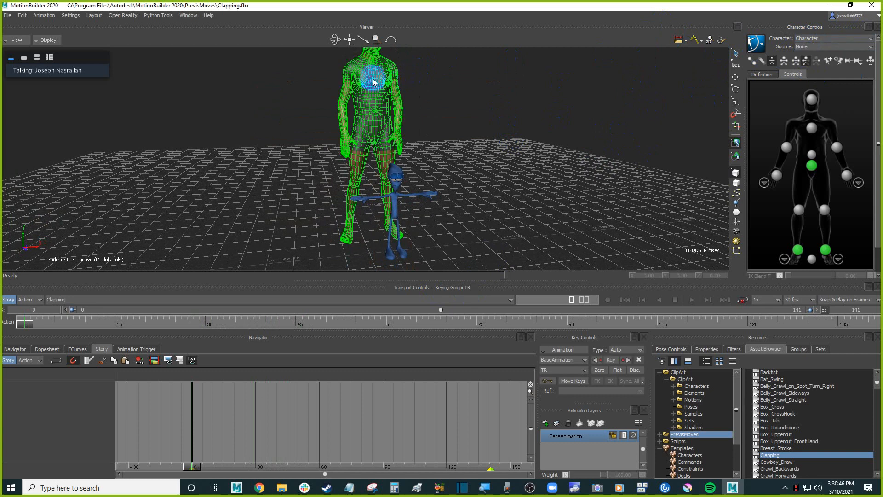
click(449, 96)
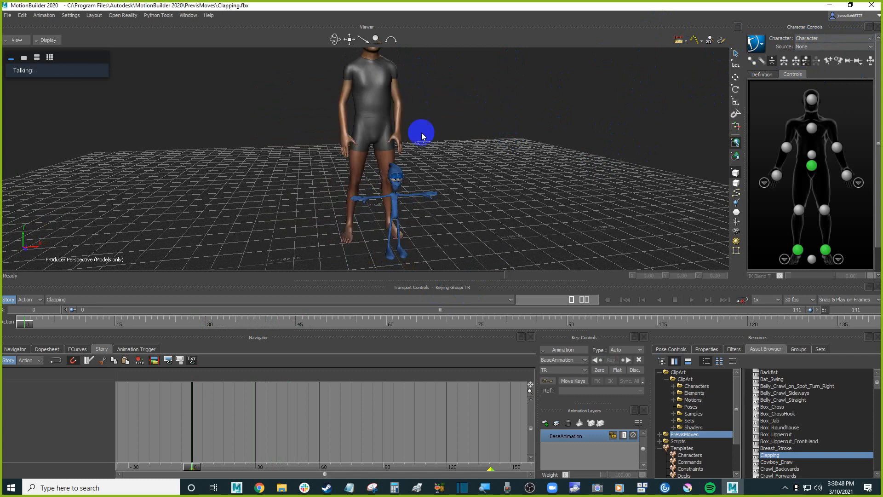
Find the large human's character entry among the scene's characters and rename it to Max
click(15, 349)
drag(90, 387, 105, 388)
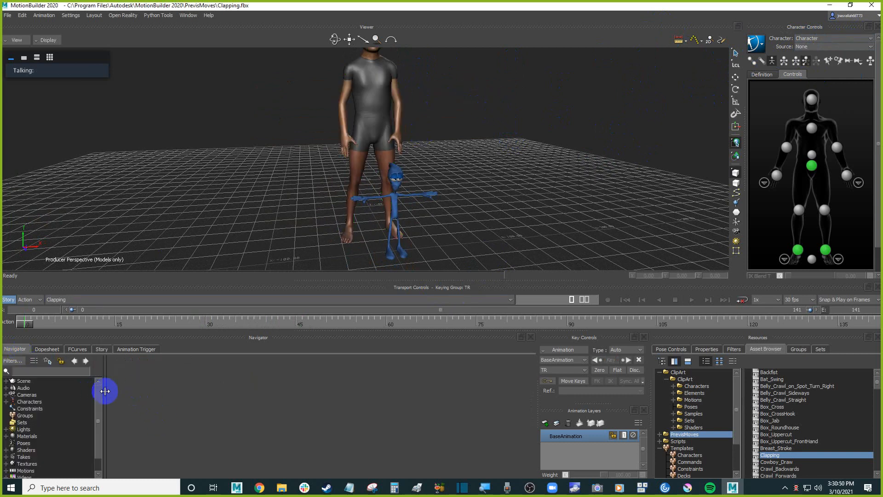
double_click(42, 403)
click(50, 408)
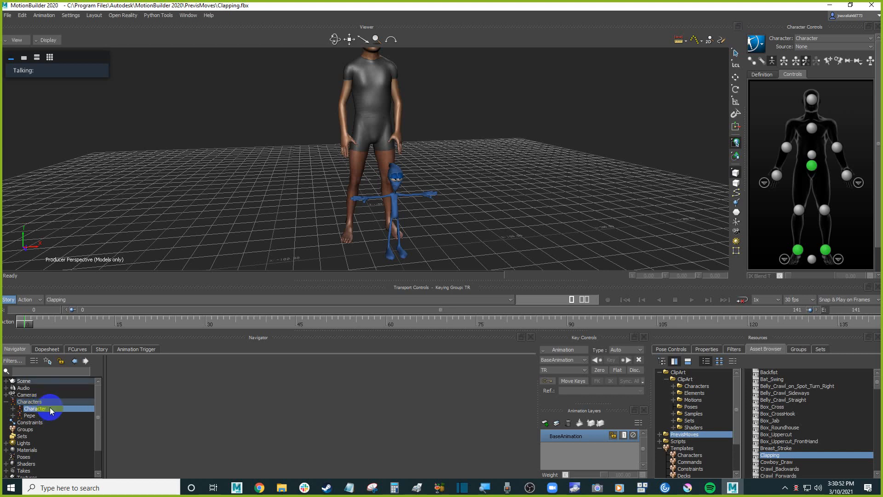
right_click(51, 408)
double_click(46, 408)
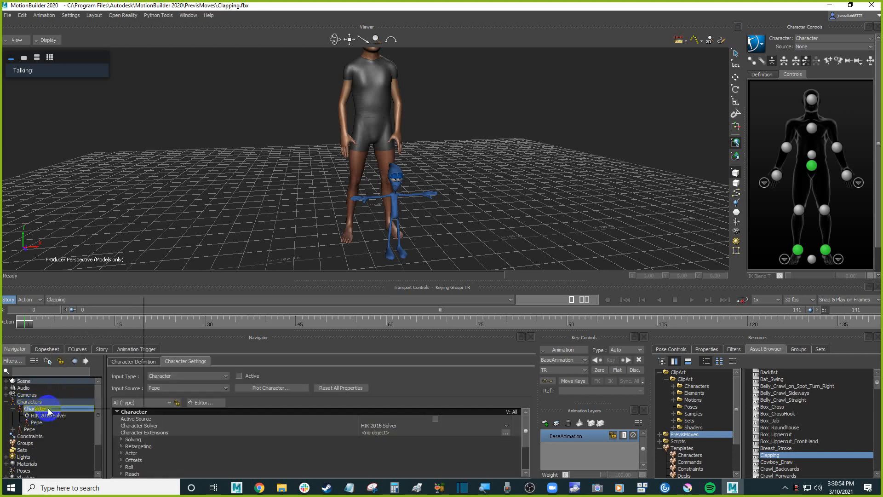
right_click(46, 409)
click(69, 351)
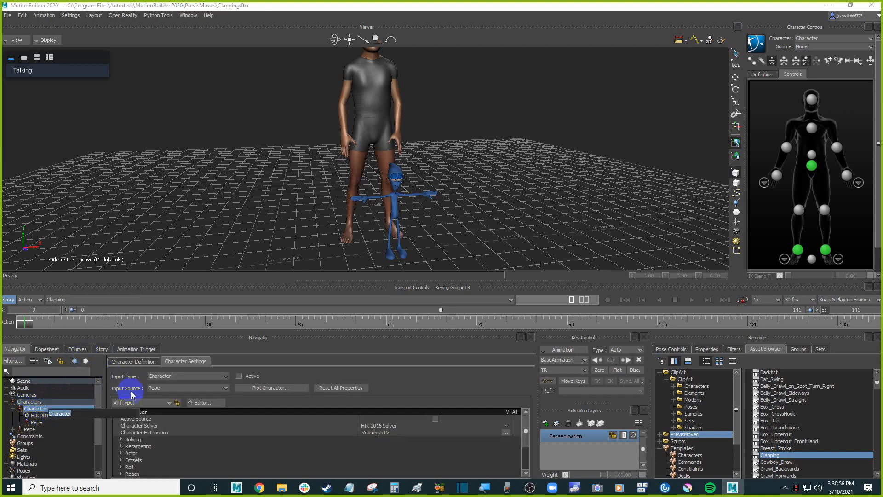
text(Max)
key(Return)
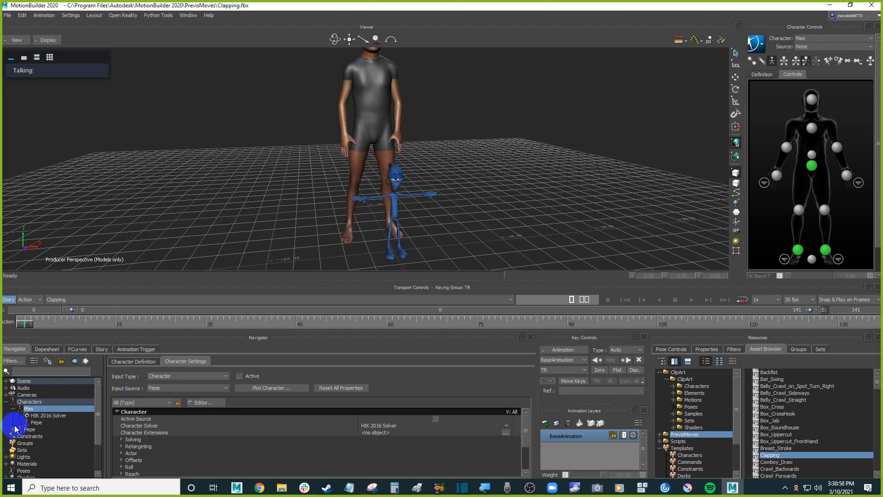
Select the Pepe character and examine its model beside Max
click(36, 430)
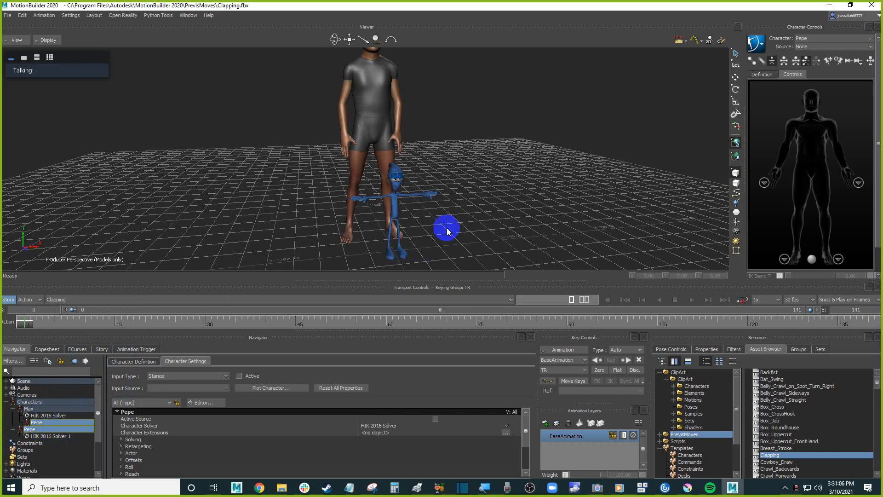
scroll(475, 179, up, 5)
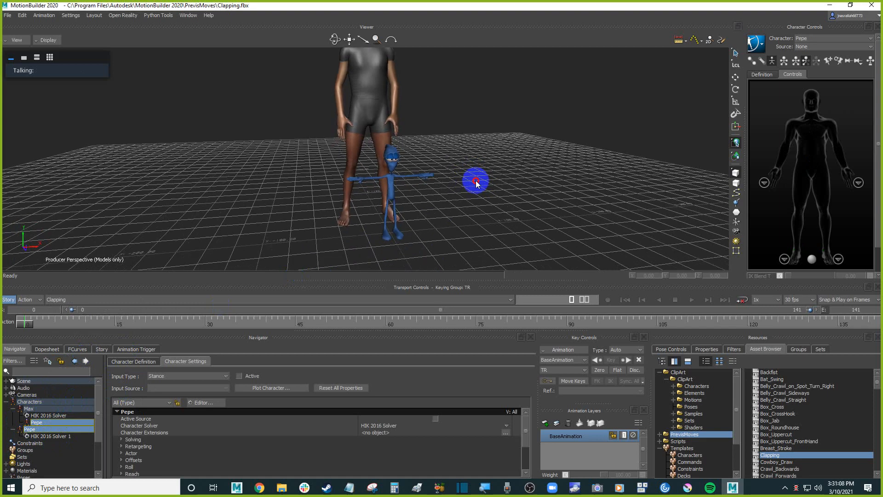
scroll(476, 173, up, 8)
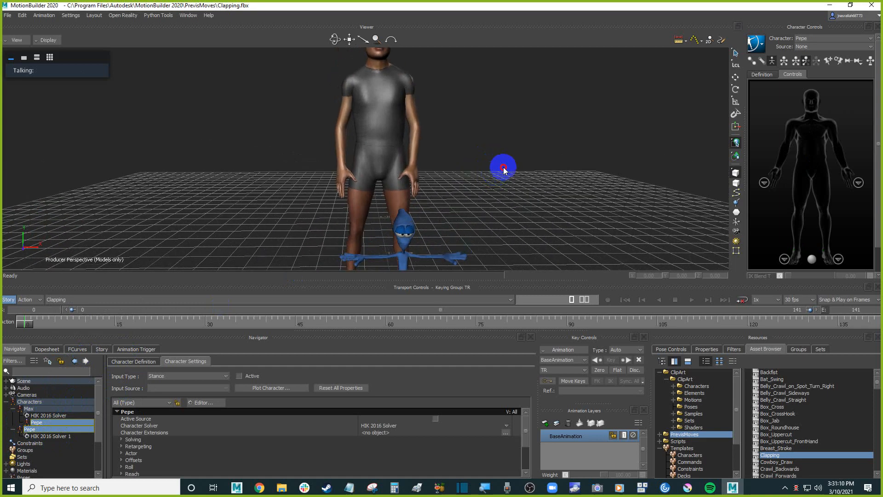
Make Max the current character with its source set to None and play back the clapping animation
click(839, 38)
click(815, 46)
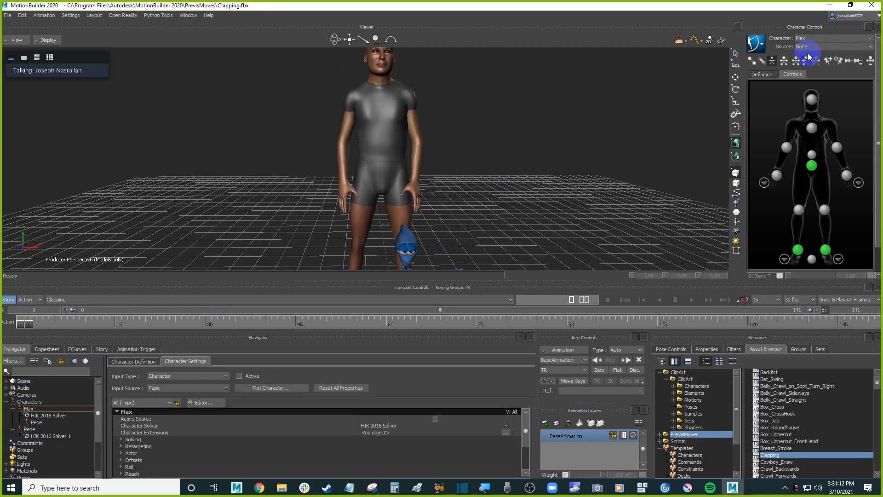
click(820, 47)
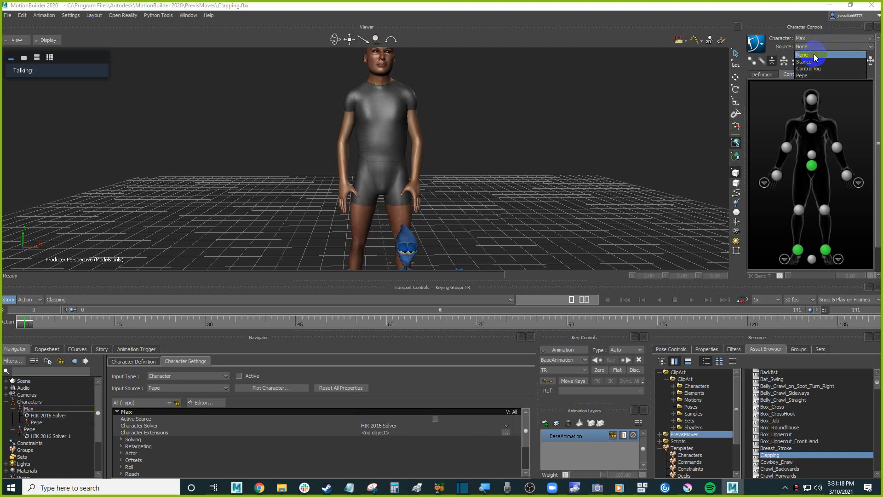
click(814, 57)
ctrl+shift+drag(532, 124, 583, 122)
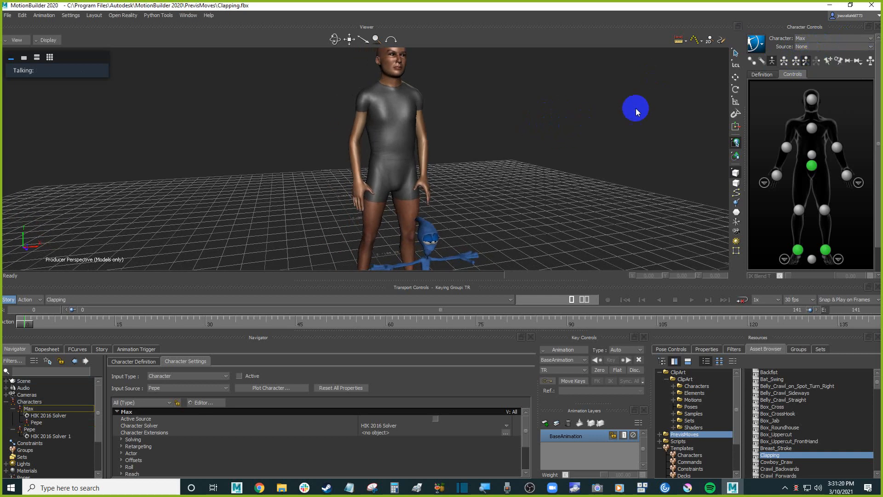
click(821, 47)
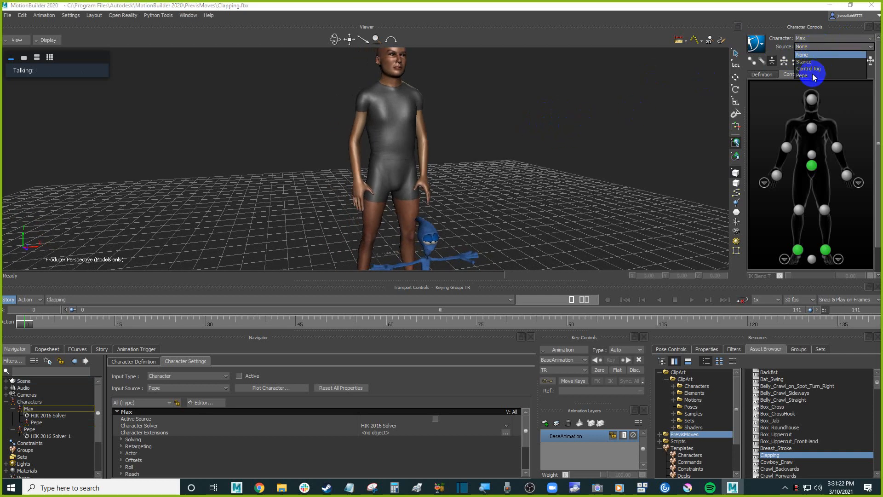
click(804, 54)
key(space)
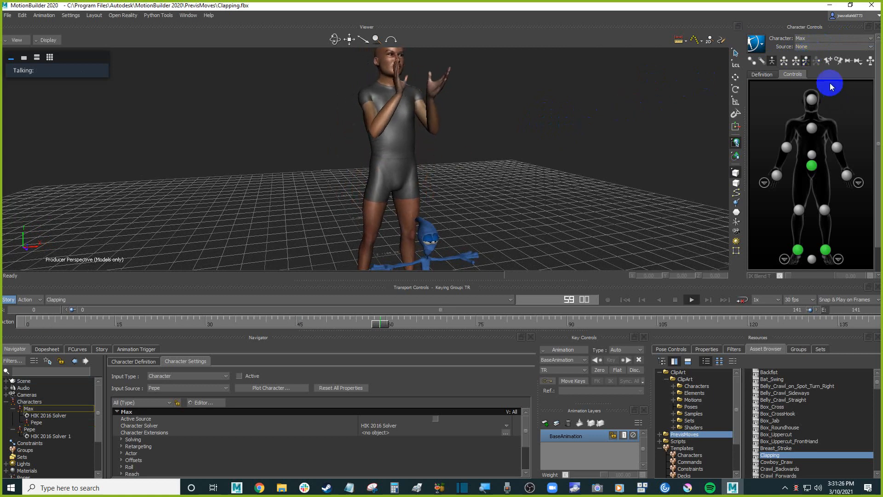
key(space)
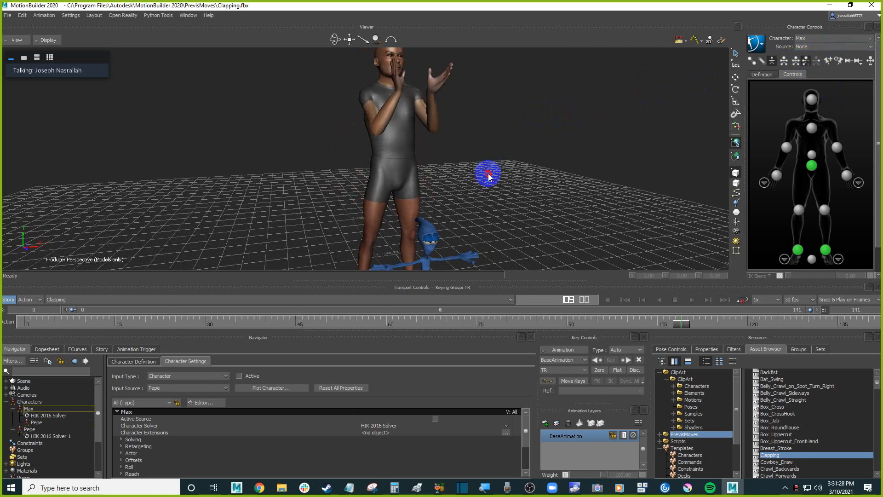
Switch the viewer to X-Ray display and examine Max's skeleton in the clapping pose
key(ctrl+a)
key(ctrl+a)
ctrl+drag(489, 174, 480, 113)
click(412, 179)
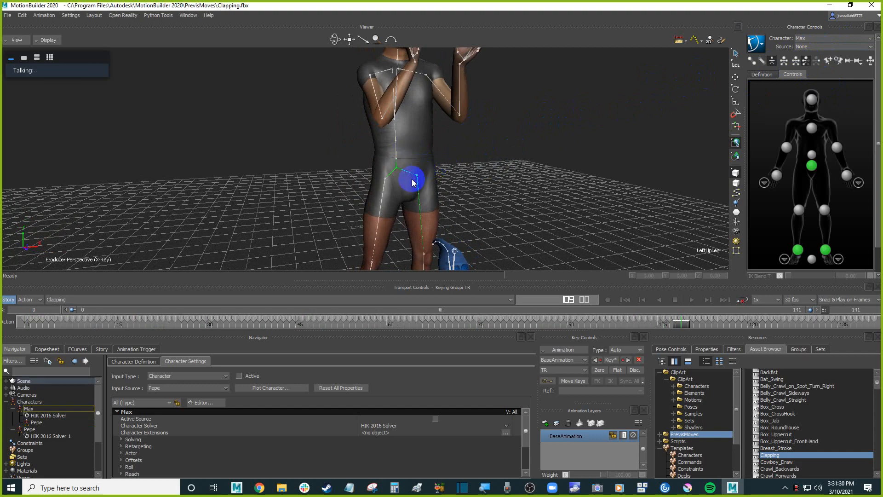
scroll(490, 137, down, 2)
shift+drag(515, 148, 551, 178)
click(558, 170)
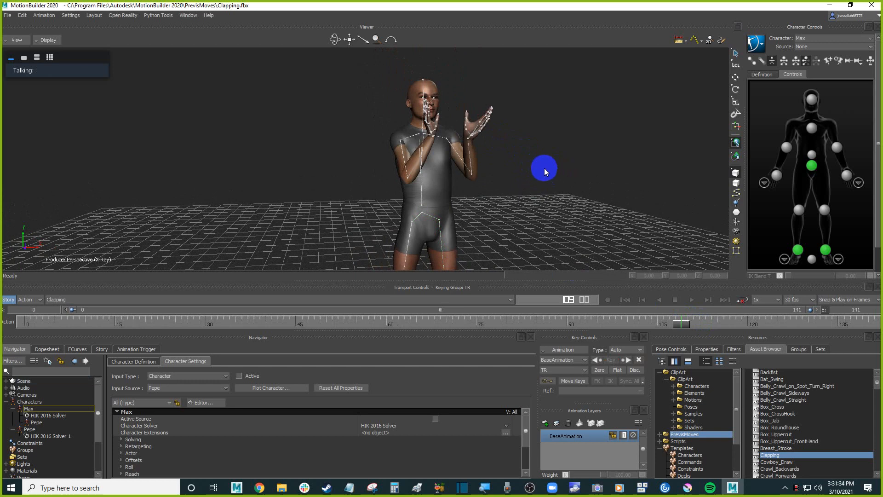
Make Pepe the current character and set its input source to Max
click(820, 40)
click(807, 56)
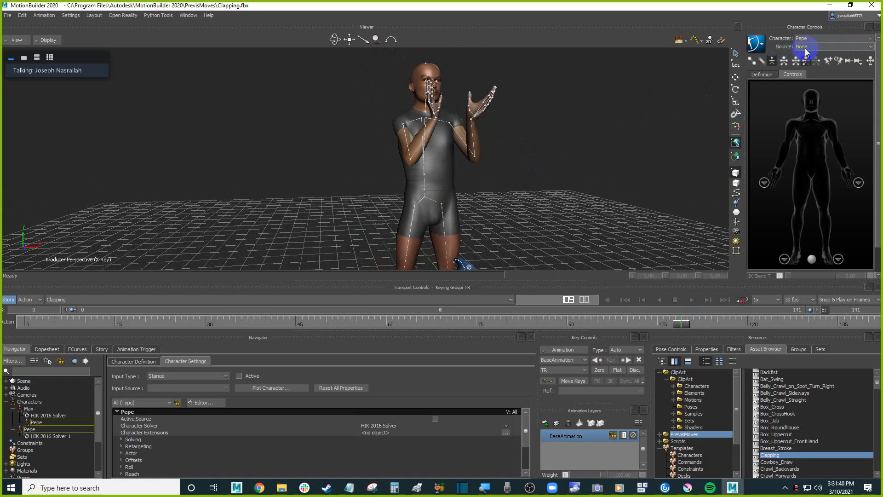
shift+drag(530, 207, 533, 205)
mouse_move(553, 179)
mouse_down()
mouse_move(546, 174)
mouse_move(587, 166)
mouse_move(577, 152)
mouse_move(573, 182)
mouse_move(566, 152)
mouse_move(560, 175)
mouse_up()
drag(512, 244, 523, 205)
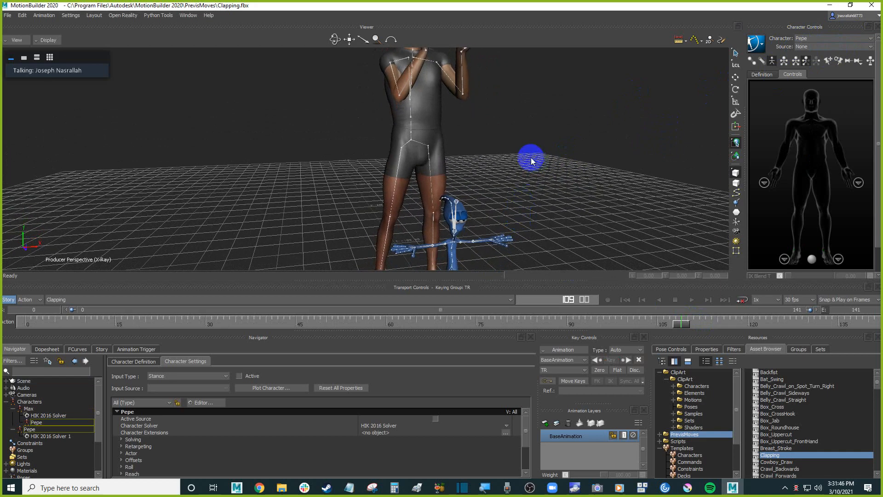
click(835, 46)
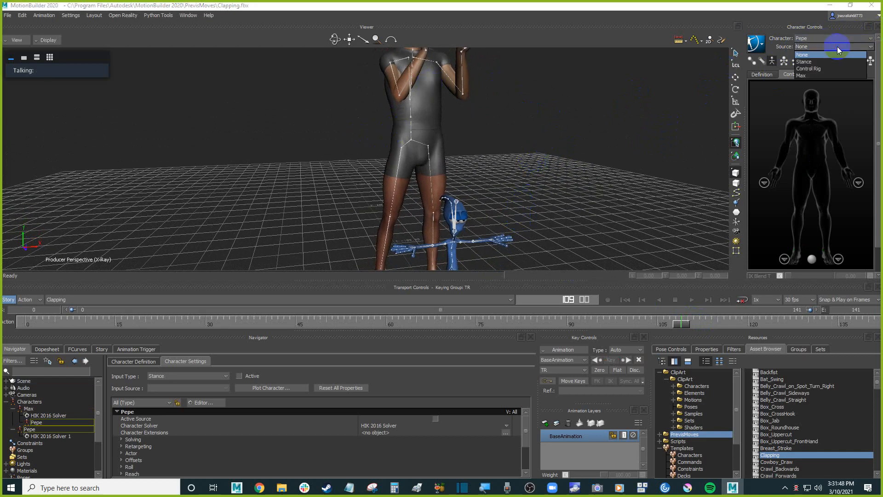
click(804, 75)
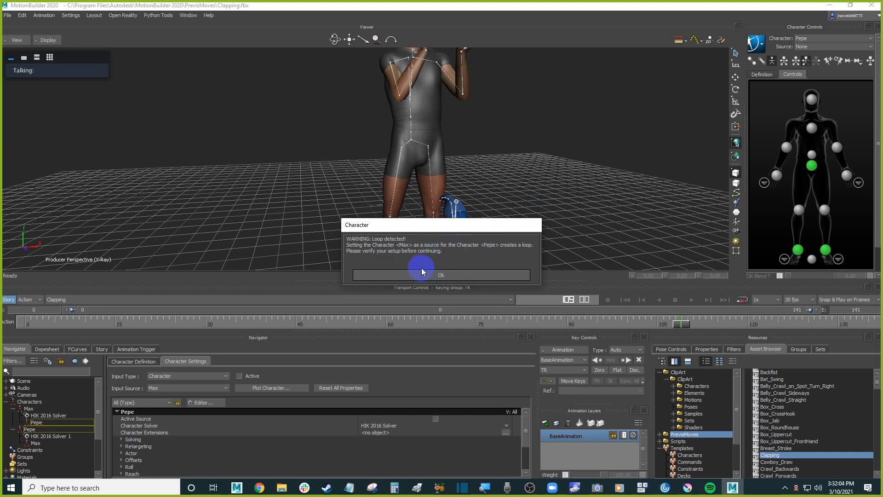
click(437, 275)
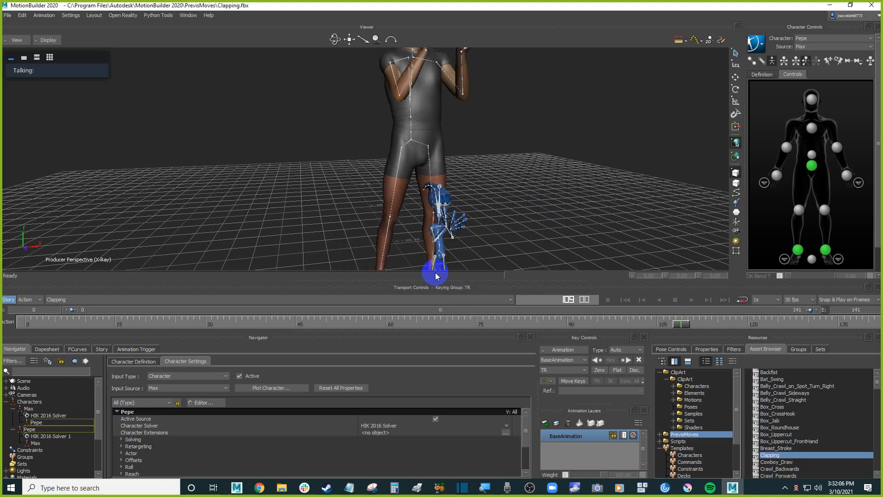
Return the viewer to Models only display and play the animation to check Pepe's clapping up close
scroll(516, 188, up, 4)
ctrl+shift+drag(517, 189, 518, 169)
key(ctrl+a)
key(ctrl+a)
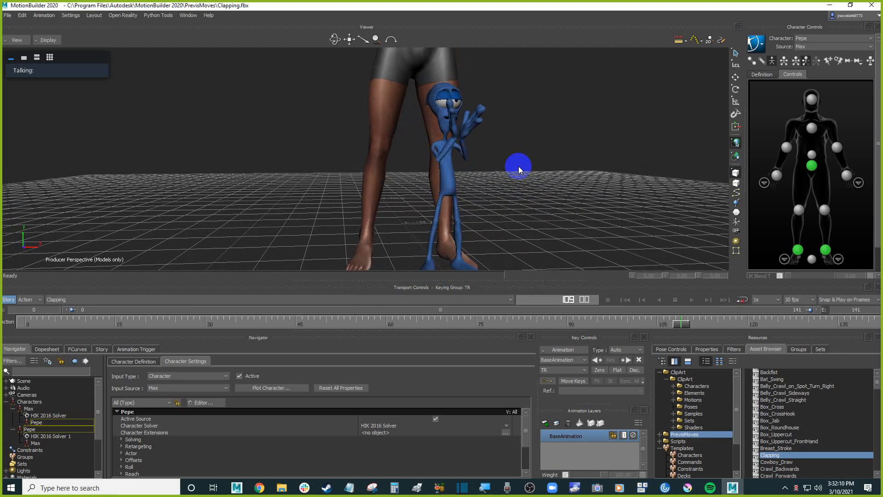
key(space)
key(ctrl+space)
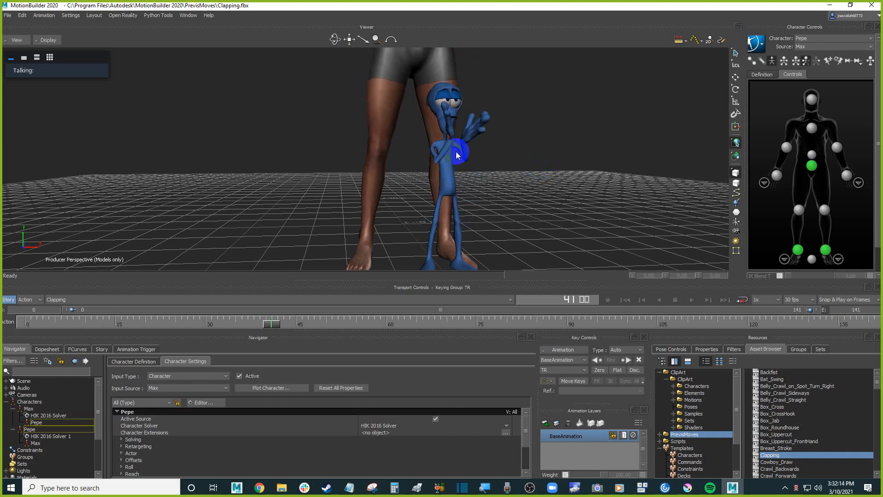
Inspect Pepe's crossed arms from several angles and move the timeline to frame 20
ctrl+shift+drag(457, 151, 477, 152)
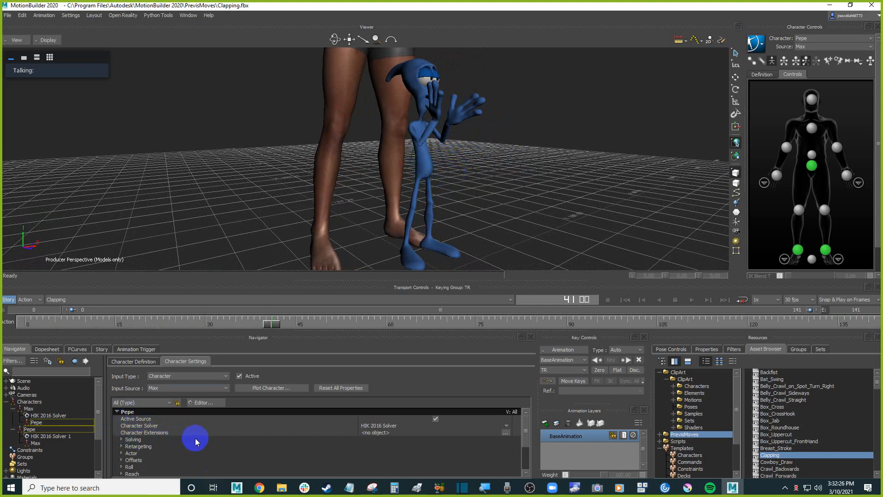
scroll(517, 144, up, 5)
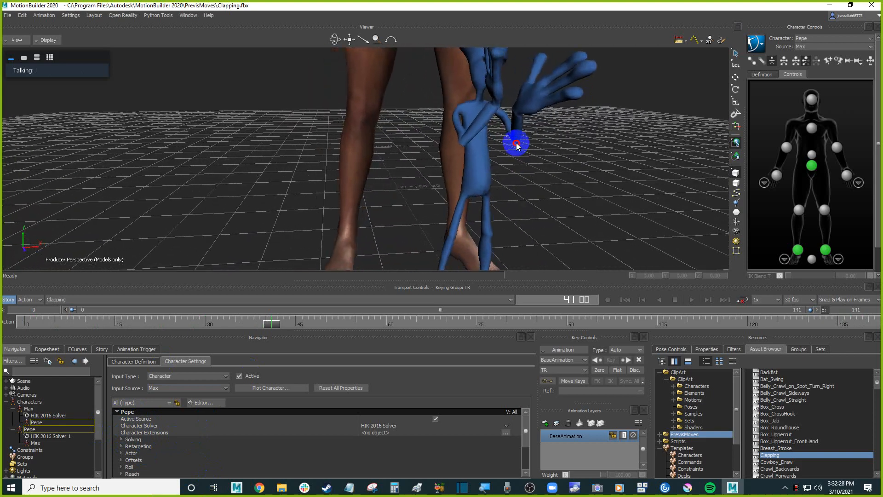
shift+drag(516, 144, 467, 166)
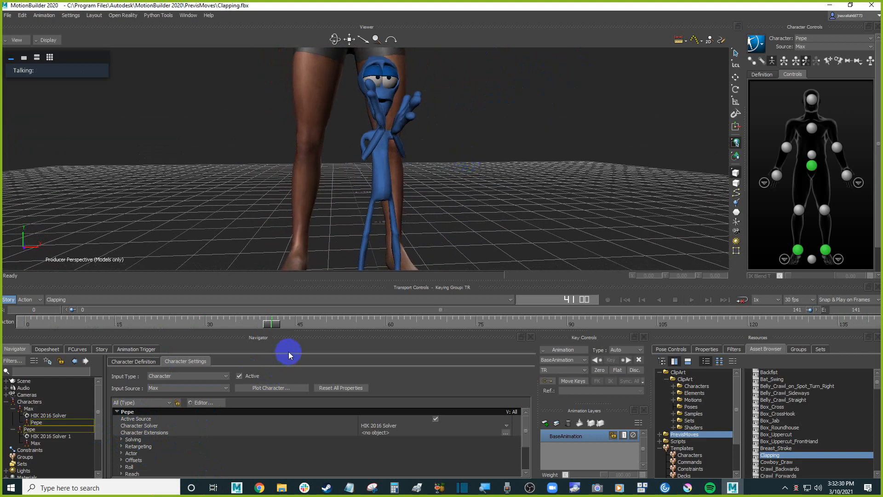
drag(272, 325, 145, 317)
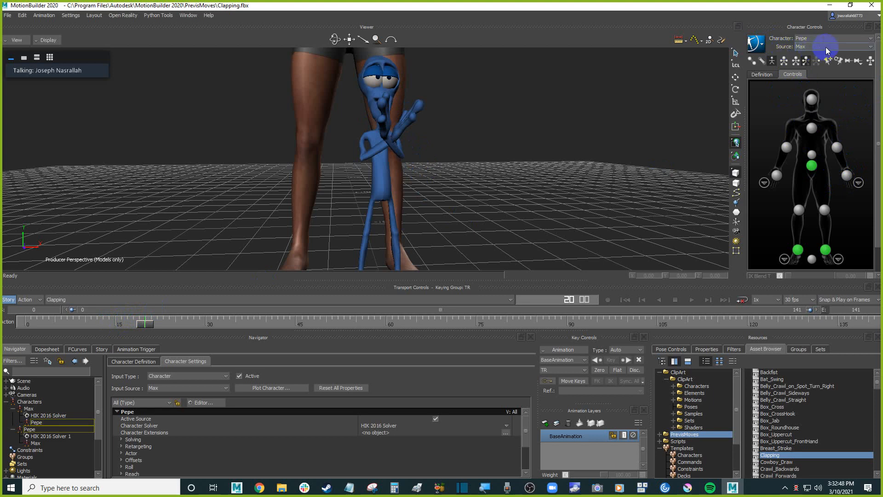
Select Pepe's hips effector and bring the IK Blend and IK Pull settings fully into view
click(812, 166)
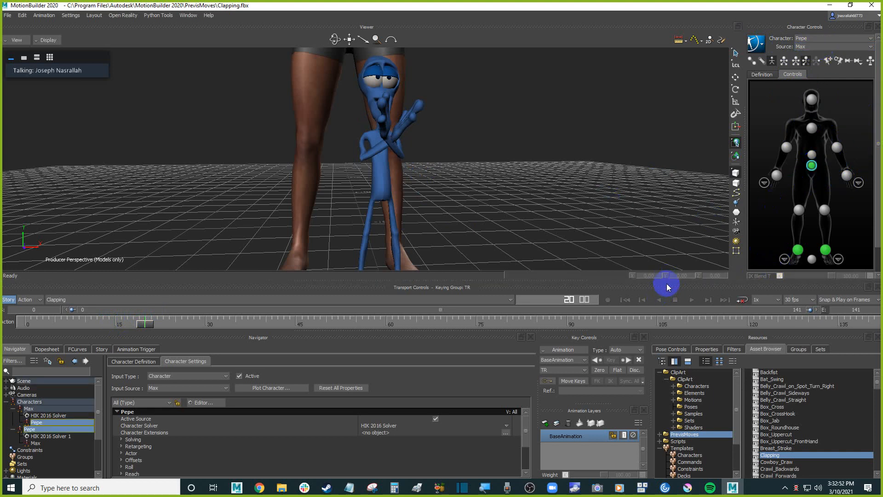
drag(671, 278, 672, 343)
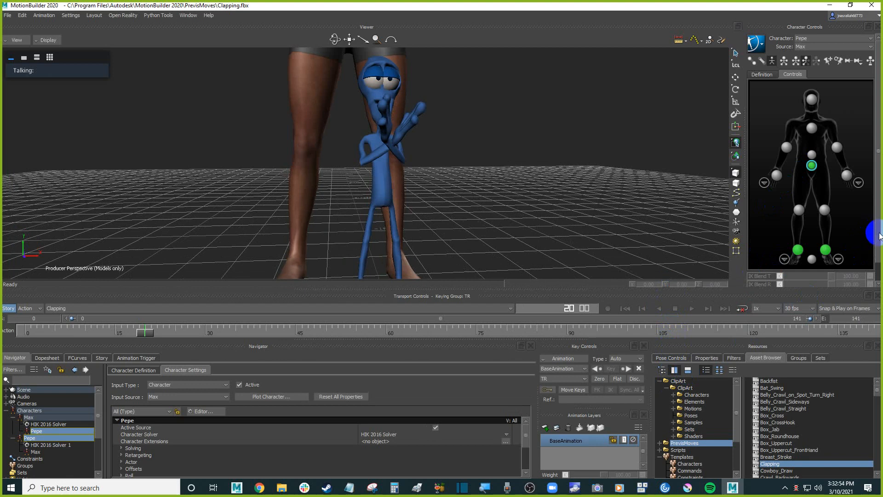
drag(877, 232, 876, 247)
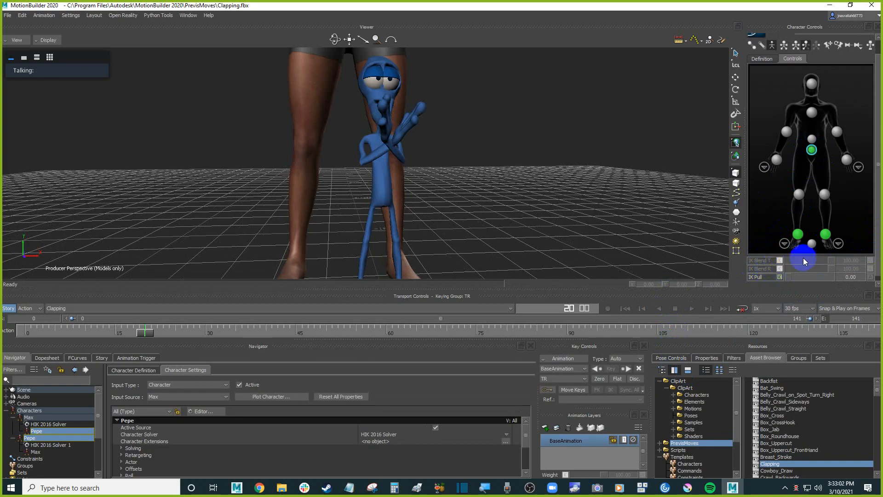
Select Pepe's right ankle effector, review its IK Blend values, and play the animation to check the feet
click(798, 236)
shift+drag(579, 212, 560, 175)
key(ctrl+space)
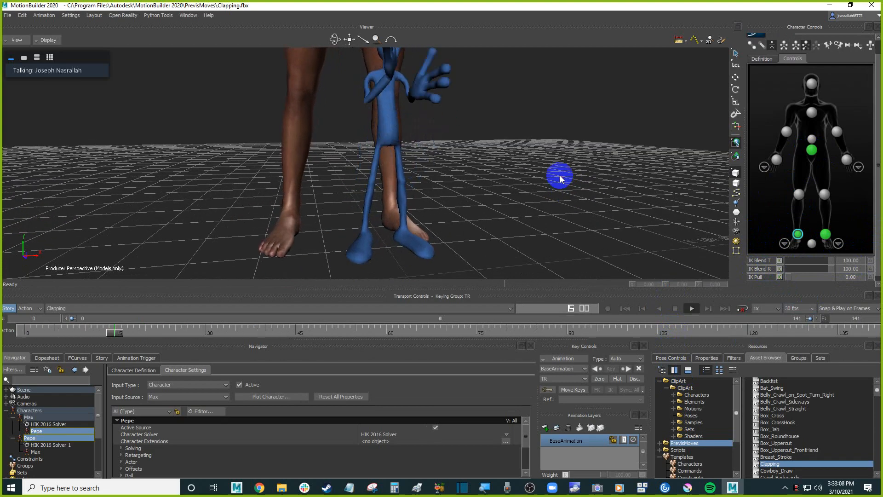
key(ctrl+space)
click(826, 234)
shift+drag(552, 150, 555, 183)
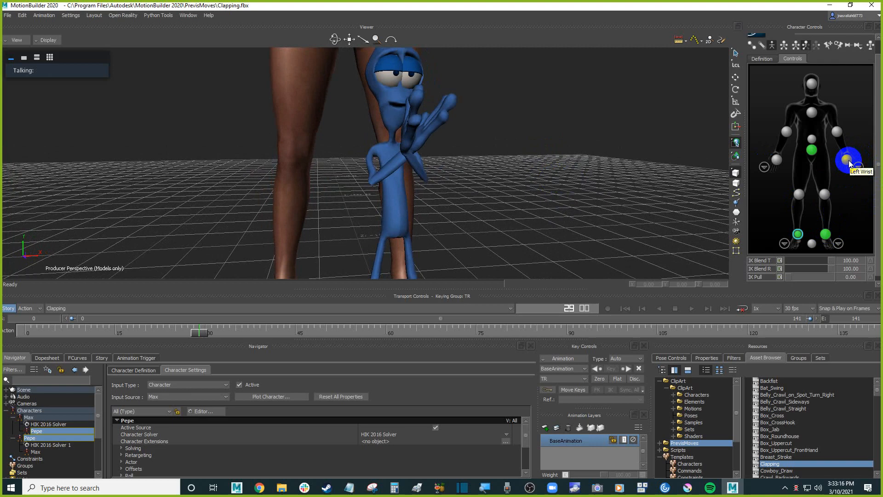
Select Pepe's Left Wrist effector, raise its IK Blend T to about 54, and view the arms in X-Ray display
click(847, 160)
ctrl+shift+drag(579, 170, 607, 174)
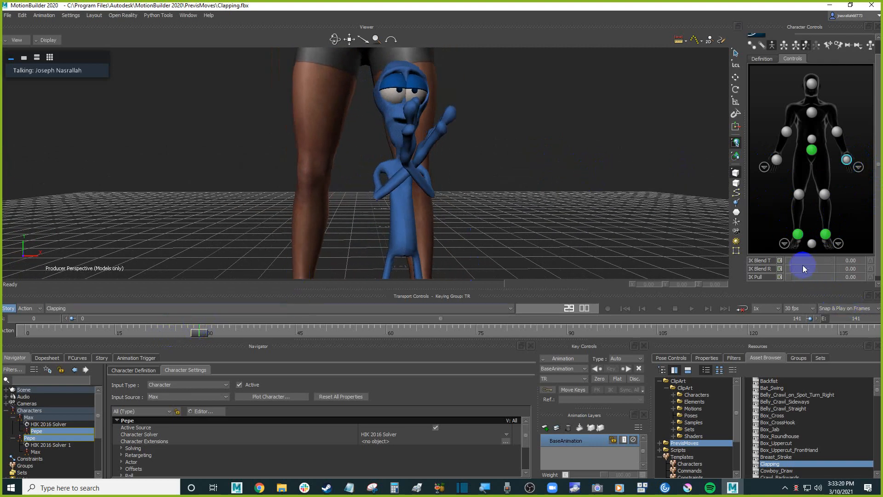
click(765, 261)
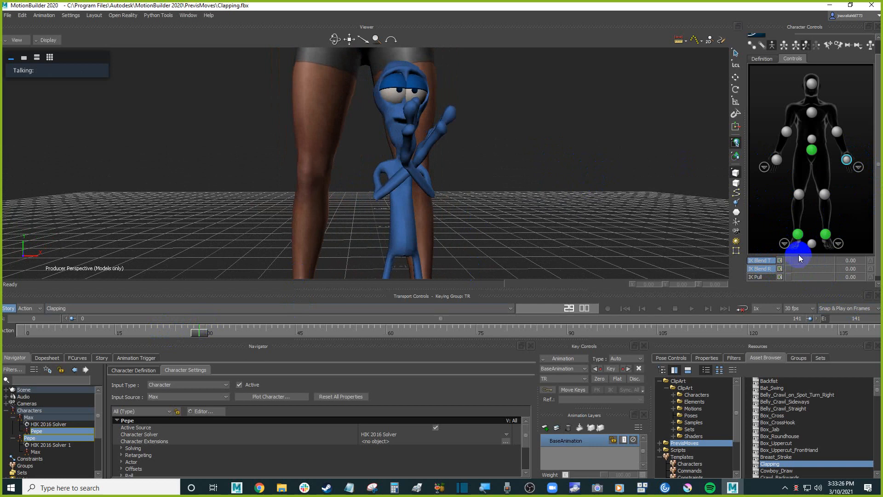
drag(791, 263, 811, 259)
ctrl+drag(525, 179, 535, 162)
key(ctrl+a)
shift+drag(560, 213, 545, 186)
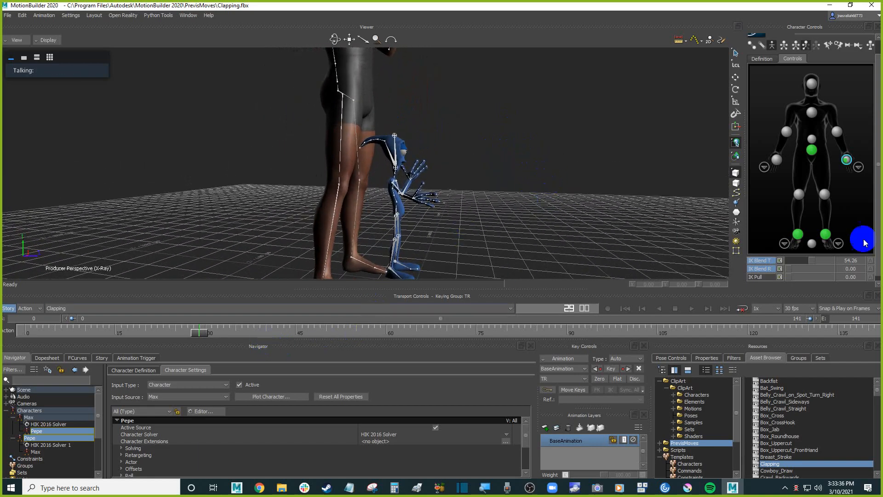
Lower the left wrist's IK Blend T to about 23 and scrub the timeline to frame 26 to compare arm poses
mouse_move(812, 260)
mouse_down()
mouse_move(836, 261)
mouse_move(782, 262)
mouse_move(798, 261)
mouse_up()
shift+drag(539, 171, 559, 188)
drag(203, 336, 246, 331)
ctrl+drag(570, 122, 570, 207)
drag(241, 335, 183, 322)
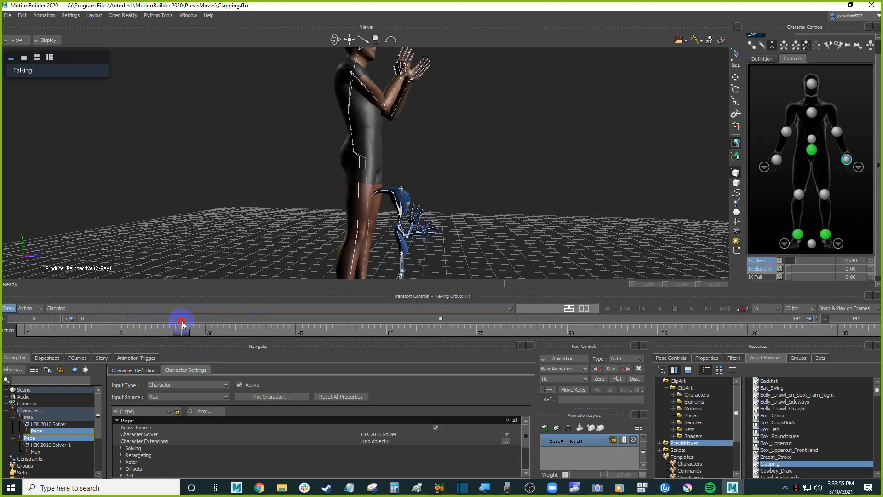
ctrl+shift+drag(578, 198, 571, 205)
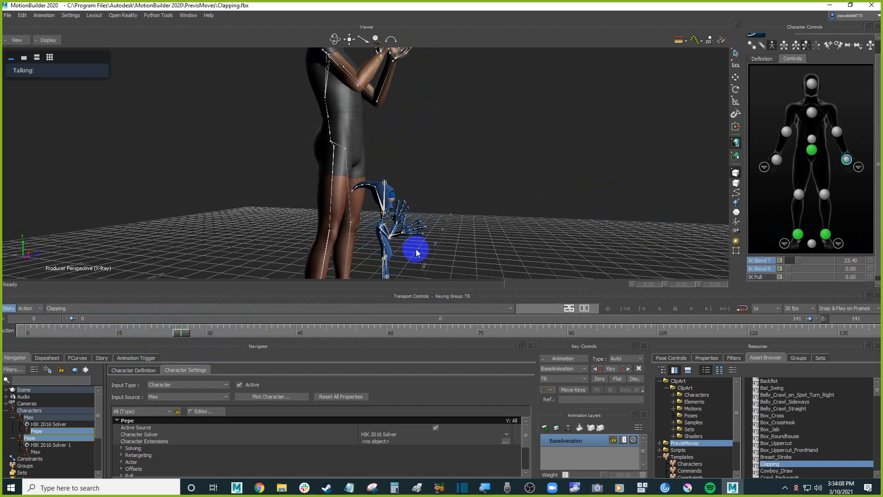
Raise the left wrist's IK Blend T to 100 and compare Pepe's arm with Max's from the opposite side
drag(800, 261, 834, 261)
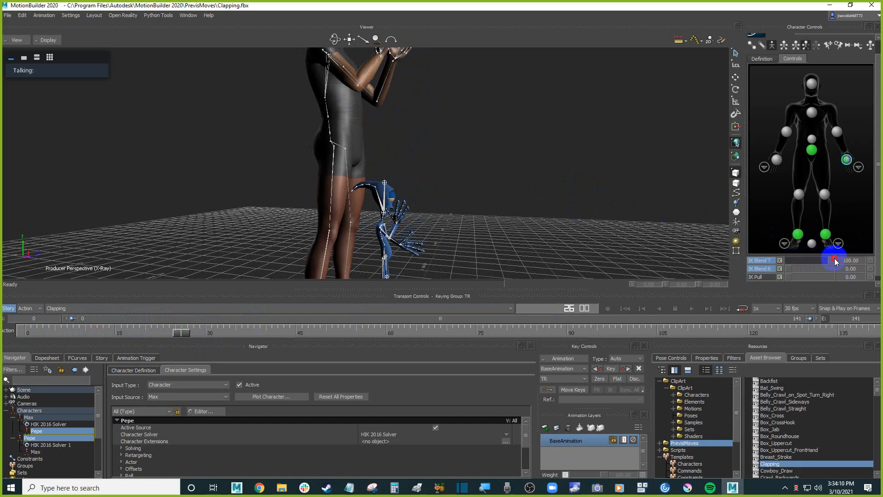
drag(529, 216, 408, 253)
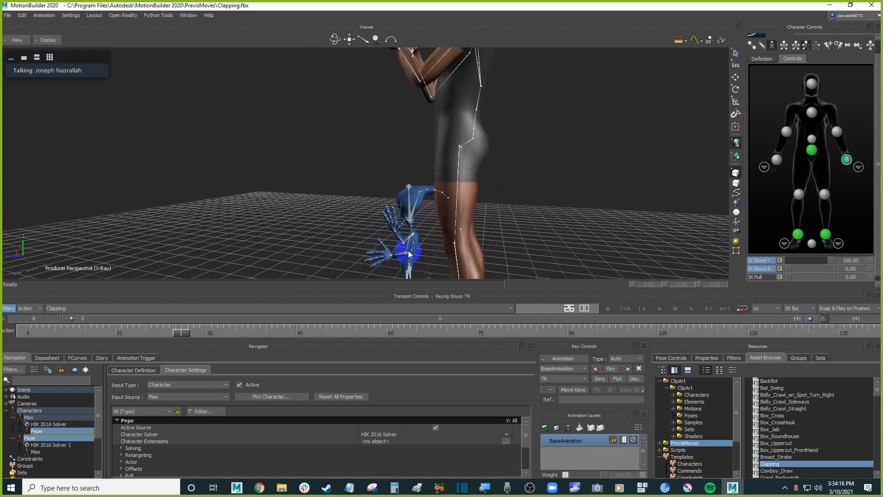
shift+drag(516, 174, 492, 243)
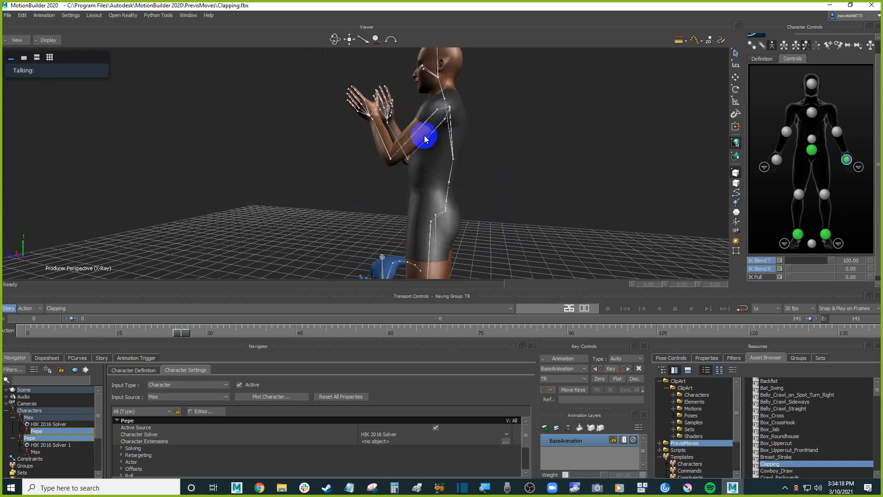
drag(420, 144, 575, 168)
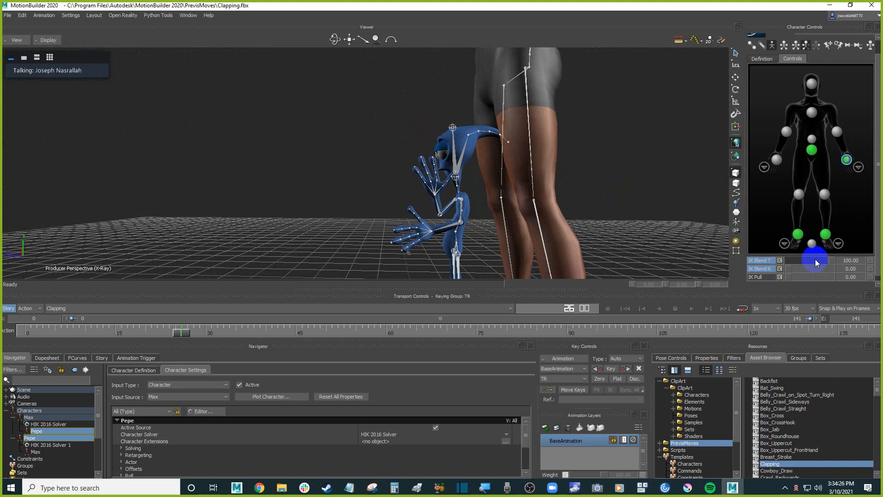
Set the left wrist's IK Blend T to about 44 and switch the viewer back to normal display
drag(816, 262, 808, 263)
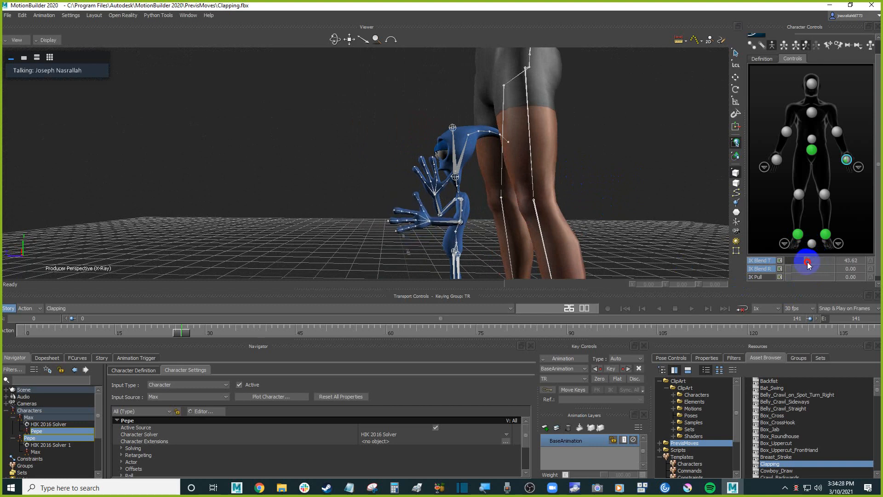
drag(561, 170, 585, 138)
key(ctrl+a)
key(ctrl+a)
key(ctrl+a)
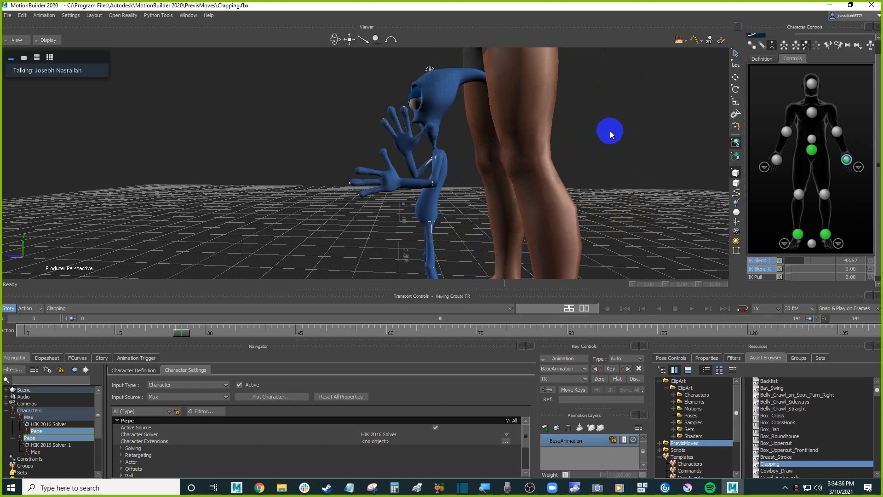
Try an IK Blend T of 50 on Pepe's left wrist and settle on 40
drag(594, 134, 849, 243)
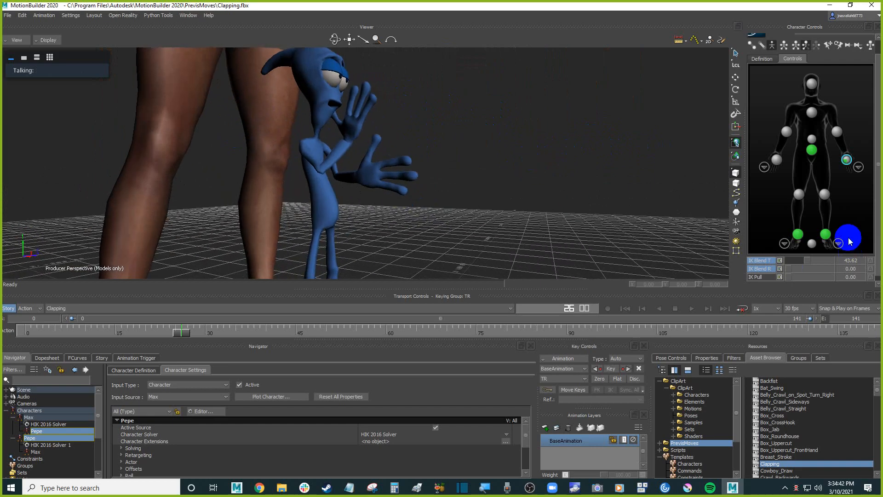
ctrl+shift+drag(594, 159, 580, 163)
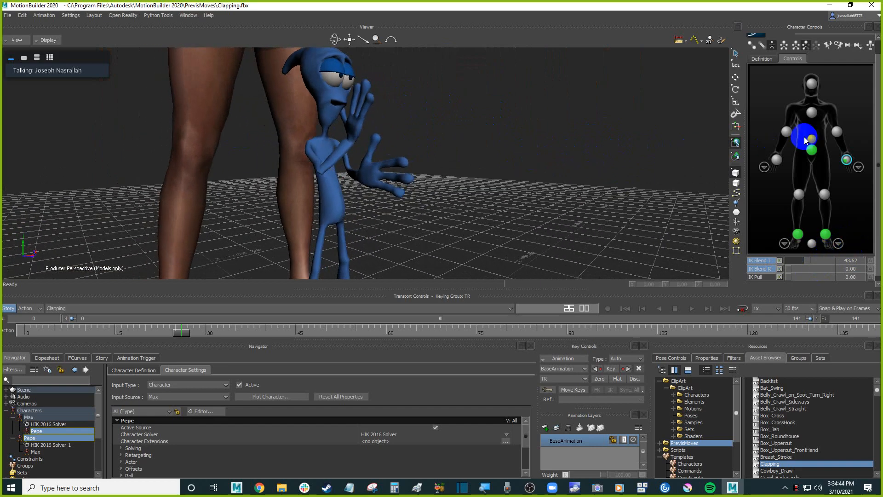
double_click(850, 260)
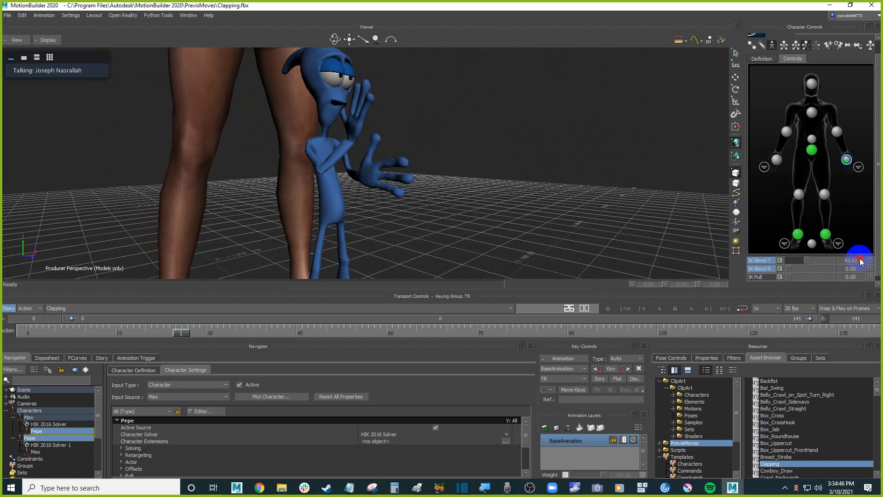
text(50)
key(Return)
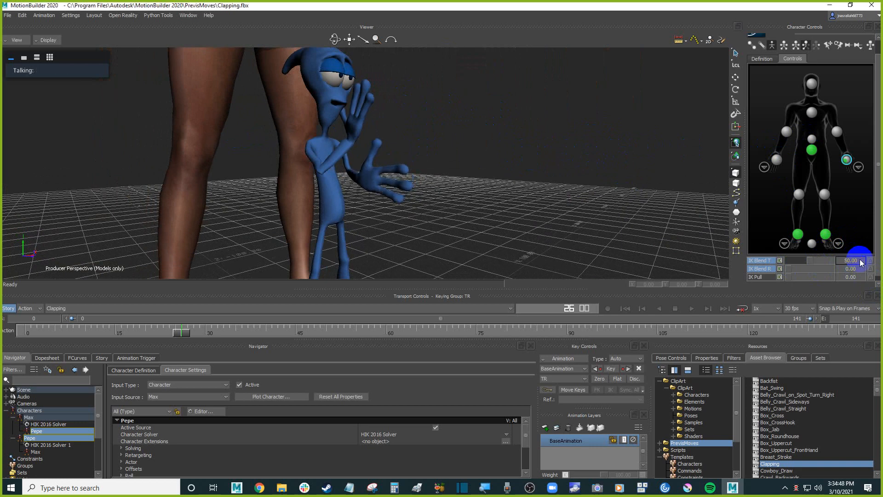
double_click(859, 260)
text(40)
key(Return)
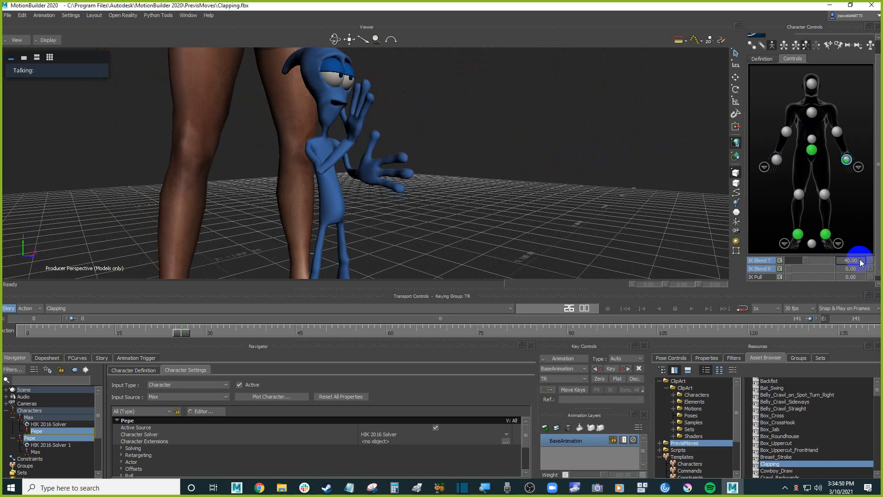
Select Pepe's right wrist effector and set its IK Blend T to 40
click(777, 160)
click(813, 272)
double_click(853, 261)
text(40)
key(Return)
Scrub the clapping animation through frame 39 to frame 61 and examine Pepe's hands from several angles
ctrl+shift+drag(637, 195, 491, 188)
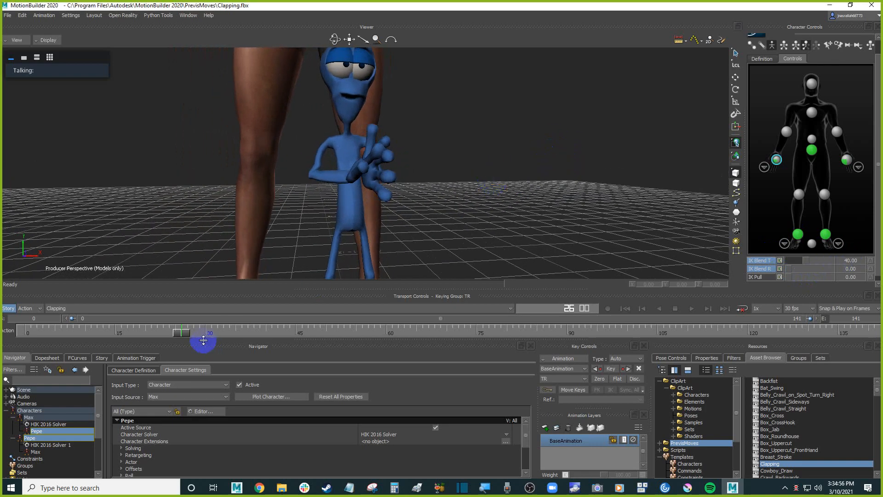
drag(183, 336, 219, 331)
drag(237, 330, 256, 329)
drag(454, 201, 390, 124)
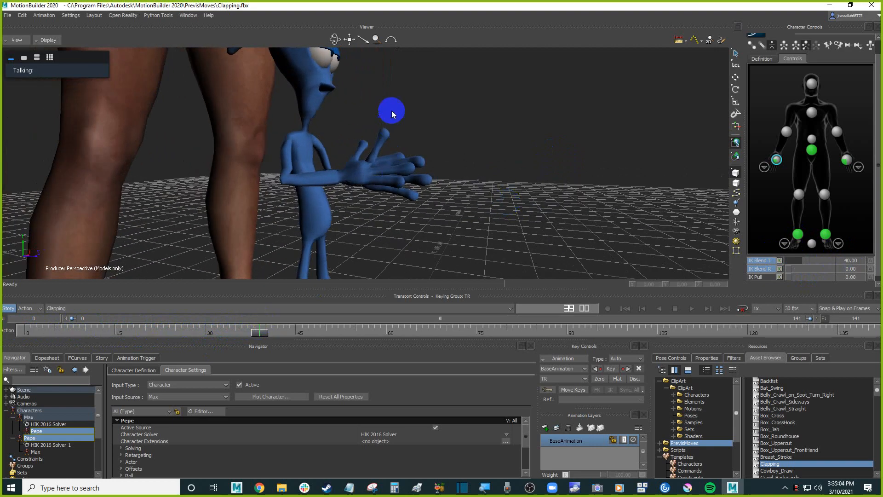
drag(269, 331, 390, 327)
mouse_move(483, 181)
mouse_down()
mouse_move(453, 187)
mouse_move(474, 189)
mouse_move(475, 173)
mouse_move(466, 187)
mouse_move(478, 188)
mouse_up()
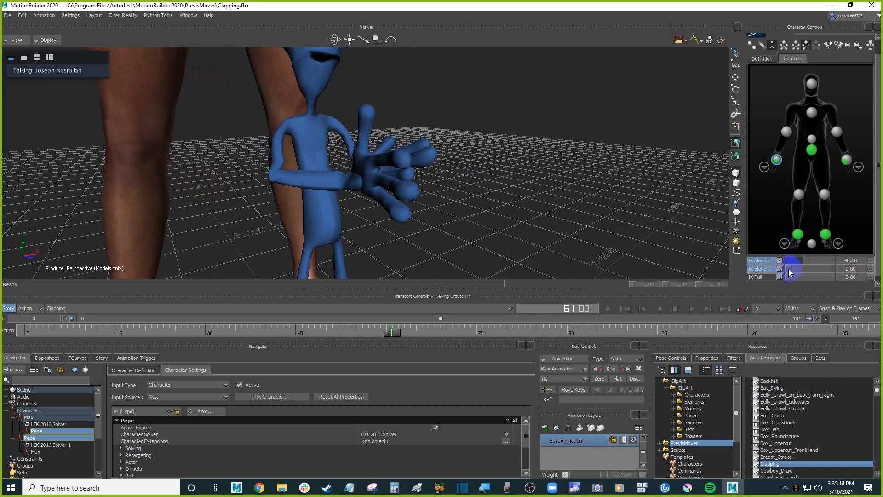
Raise the right wrist's IK Blend R to test the hand rotation and set it to 40
drag(788, 269, 812, 268)
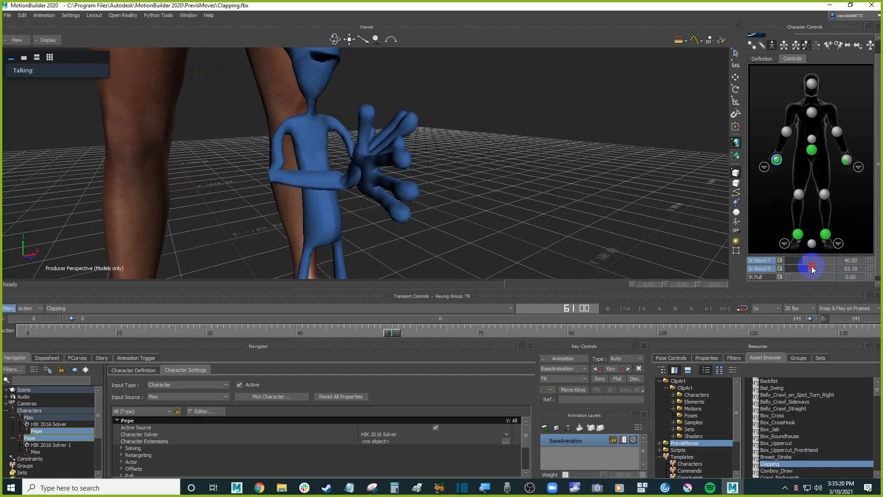
double_click(856, 269)
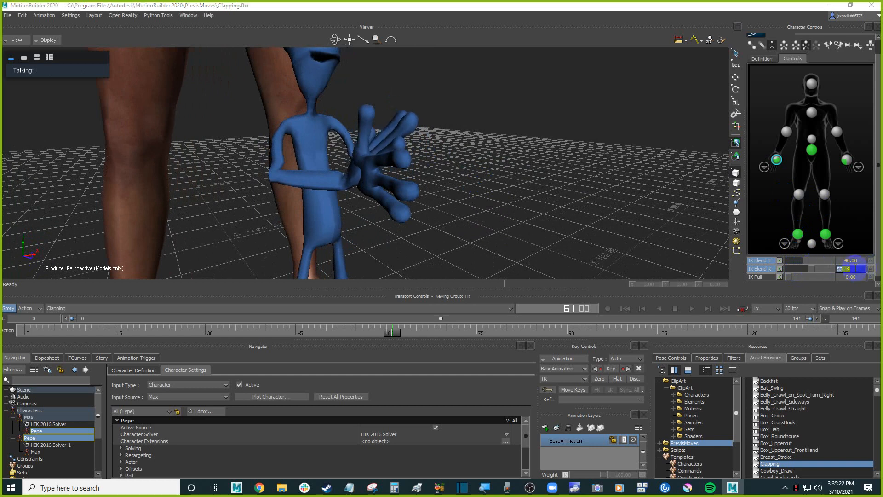
text(40)
key(Return)
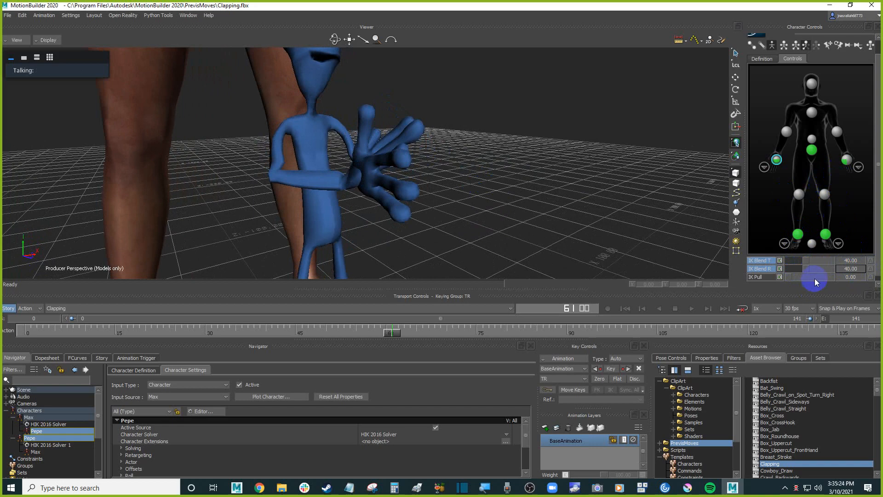
Set the left wrist's IK Blend R to 40 and scrub the timeline to frame 70
click(846, 159)
double_click(854, 269)
key(Return)
ctrl+shift+drag(455, 170, 489, 193)
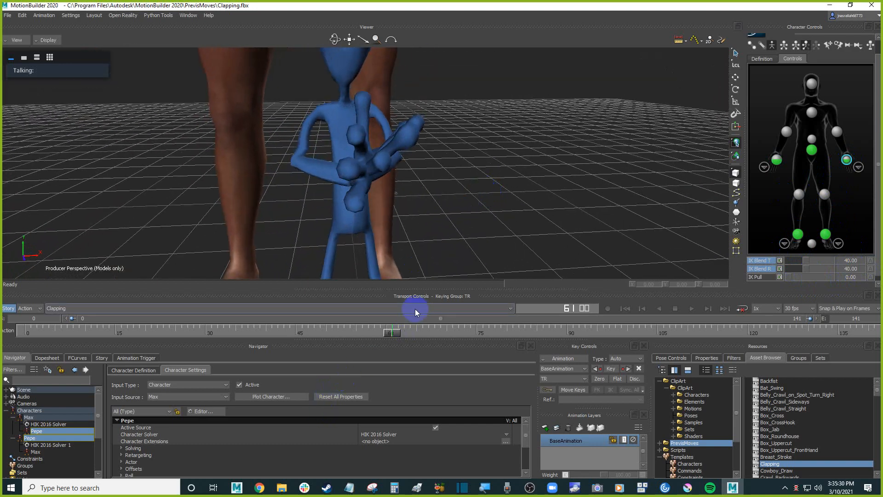
drag(390, 331, 446, 330)
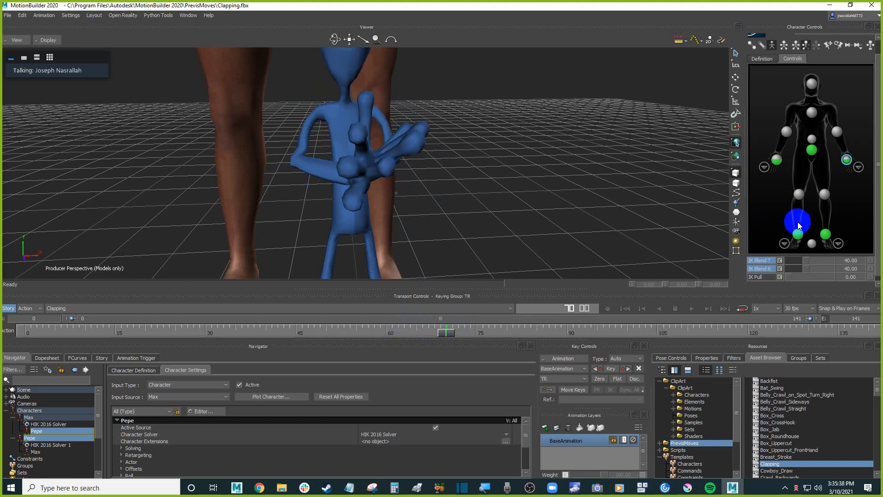
Select both wrist effectors, test their IK Blend T at 0, and raise it to about 65
click(787, 247)
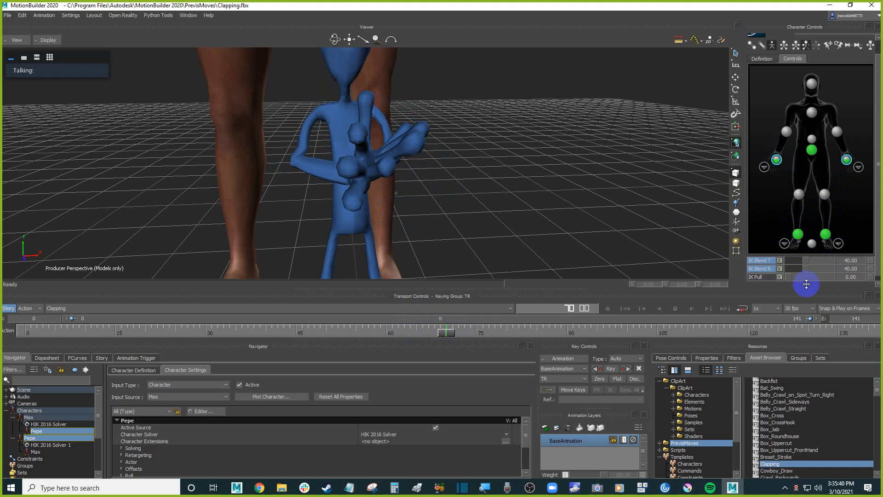
mouse_move(805, 260)
mouse_down()
mouse_move(817, 261)
mouse_move(789, 261)
mouse_up()
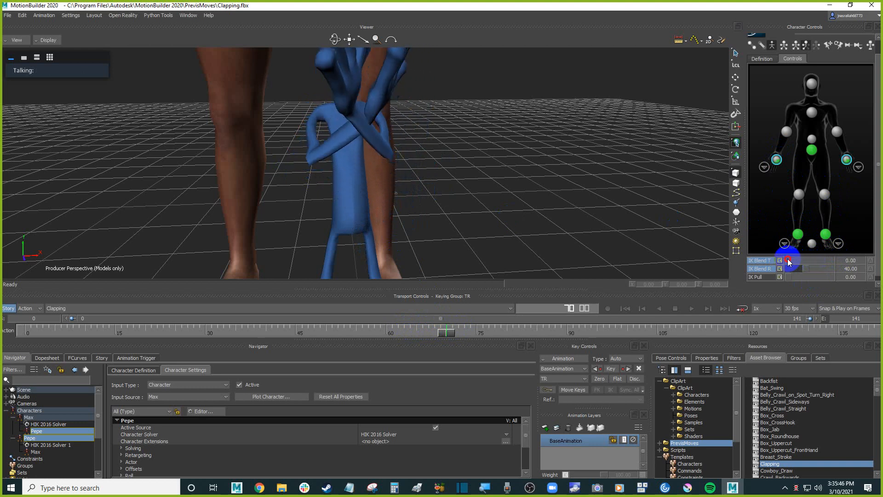
mouse_move(785, 262)
mouse_down()
mouse_move(811, 262)
mouse_move(784, 261)
mouse_up()
ctrl+shift+drag(572, 108, 545, 171)
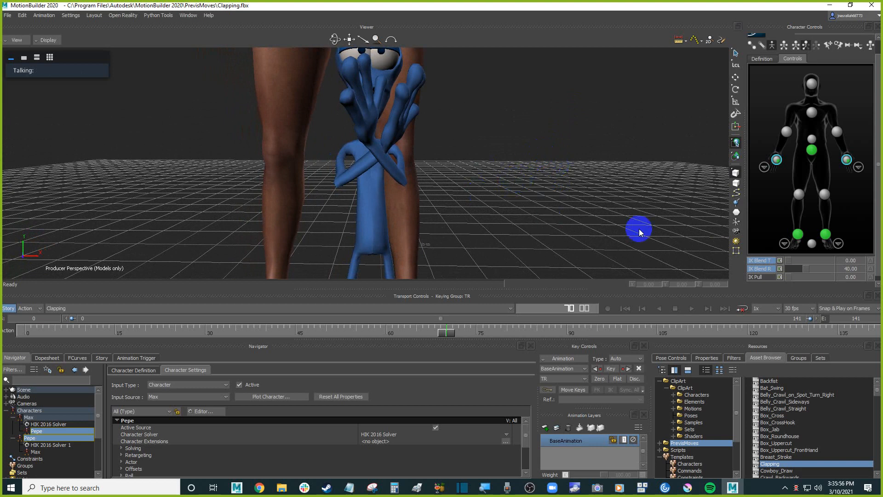
drag(793, 260, 815, 253)
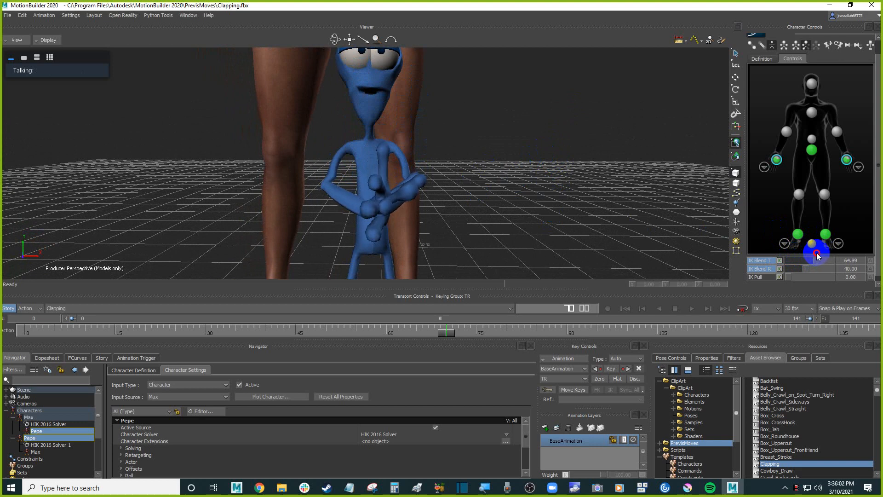
Test both wrists' IK Blend R at 100 and lower it to about 40
drag(817, 256, 844, 269)
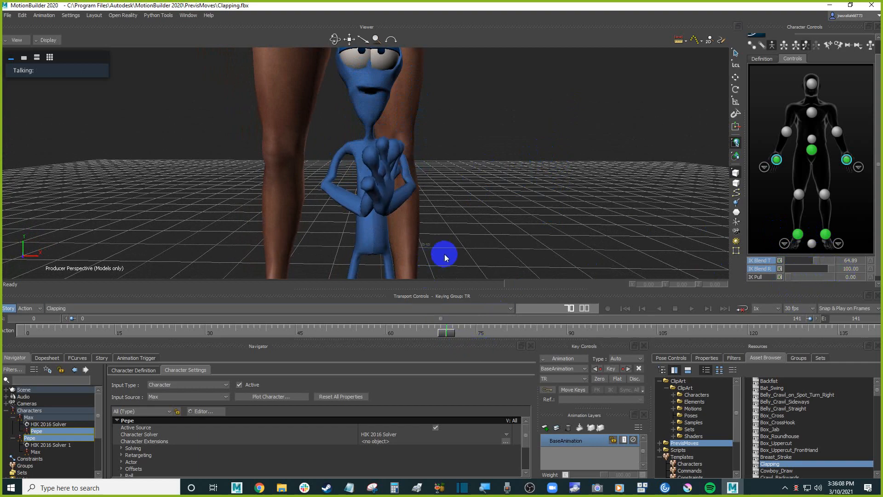
ctrl+shift+drag(429, 223, 455, 212)
drag(830, 274, 780, 279)
mouse_move(524, 151)
ctrl+mouse_down()
mouse_move(522, 201)
mouse_move(515, 199)
mouse_move(522, 156)
ctrl+mouse_up()
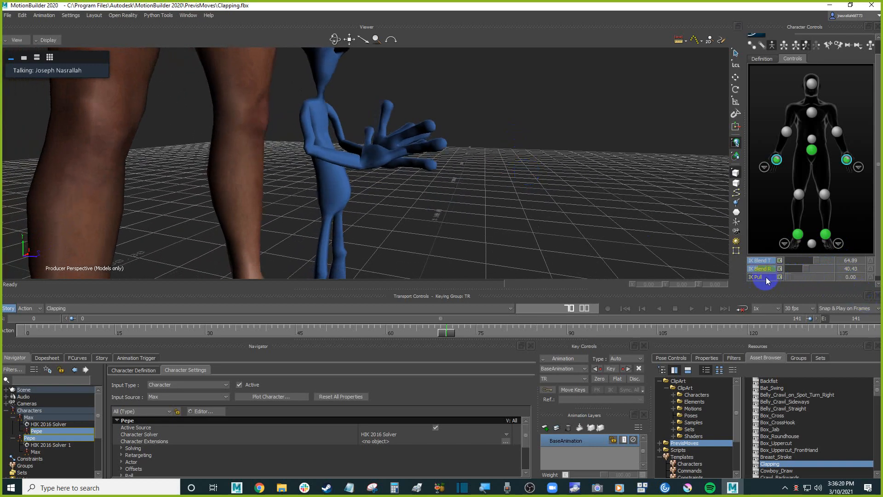
Raise both wrists' IK Pull to about 73 with Pepe's whole body in view
ctrl+shift+drag(568, 180, 643, 236)
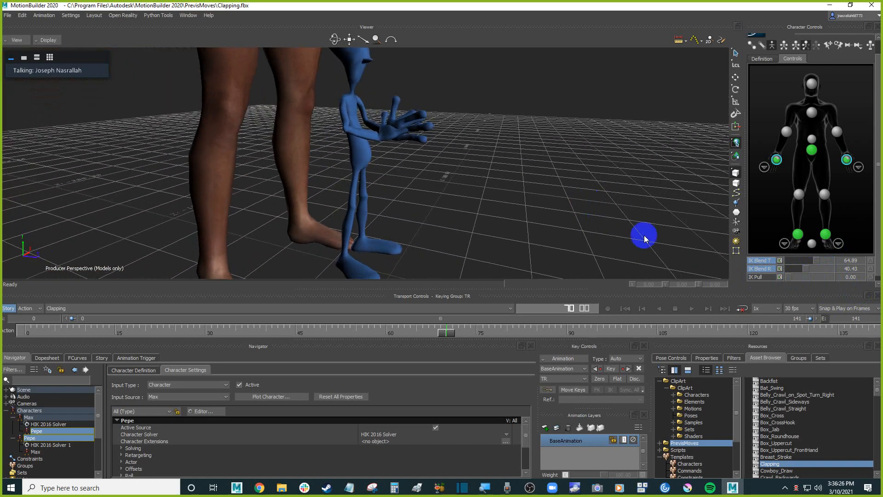
mouse_move(789, 281)
mouse_down()
mouse_move(831, 277)
mouse_move(788, 281)
mouse_up()
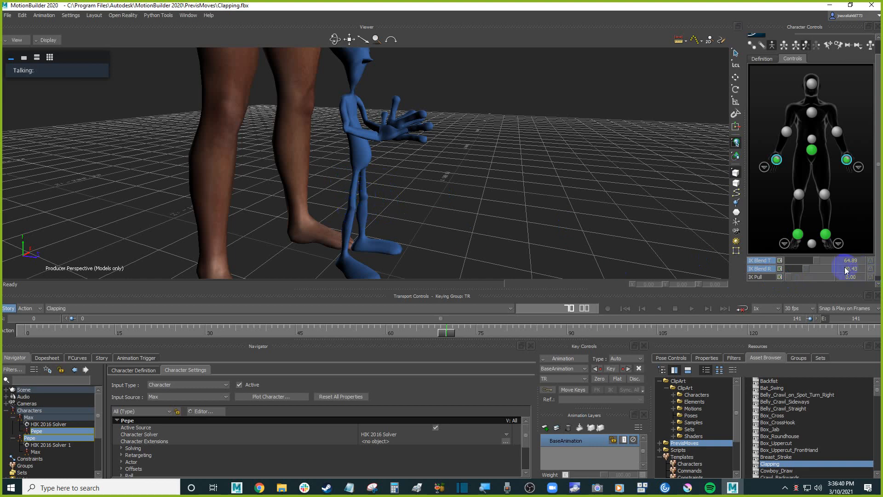
drag(790, 278, 824, 280)
Select both ankle effectors and test their IK Pull, leaving it at 0
click(826, 235)
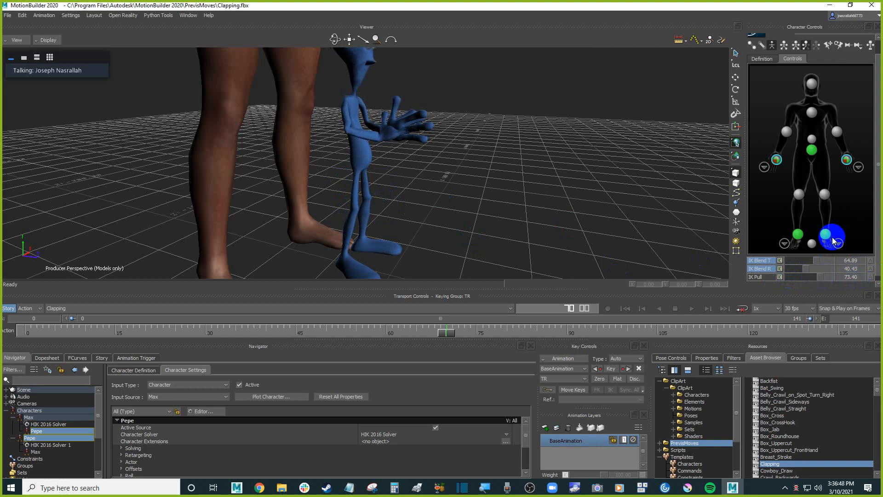
click(829, 237)
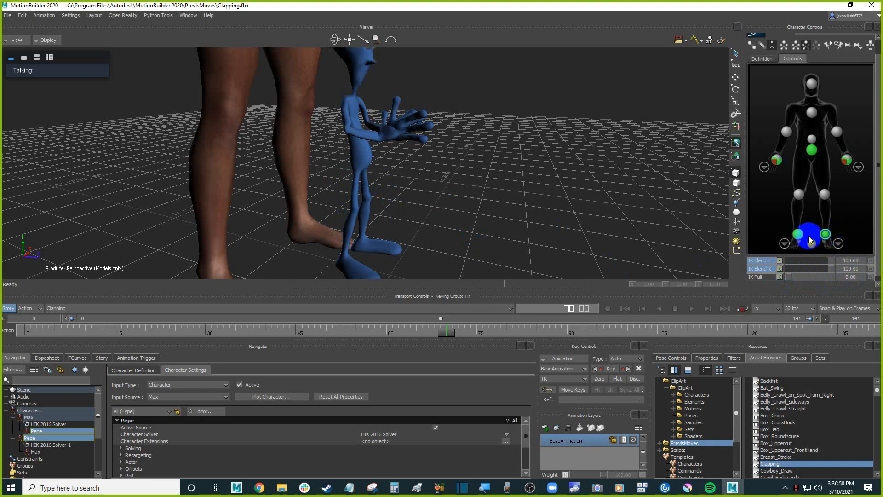
shift+click(799, 235)
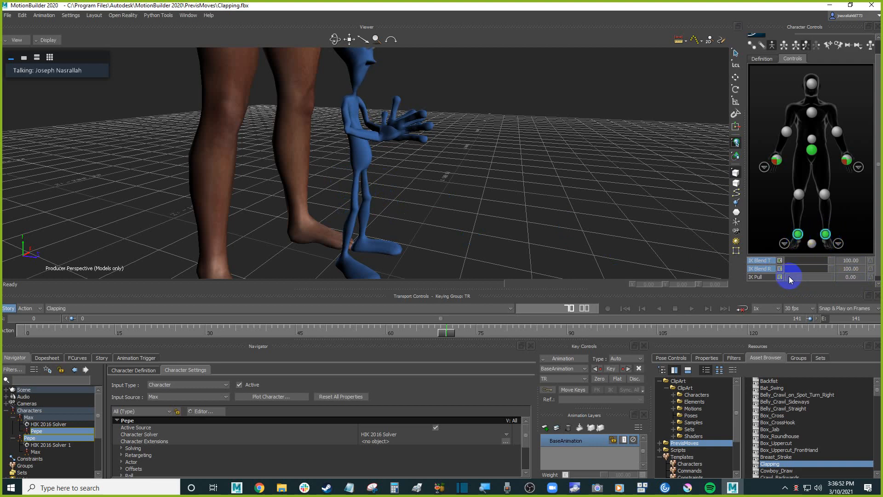
mouse_move(788, 276)
mouse_down()
mouse_move(847, 280)
mouse_move(782, 280)
mouse_up()
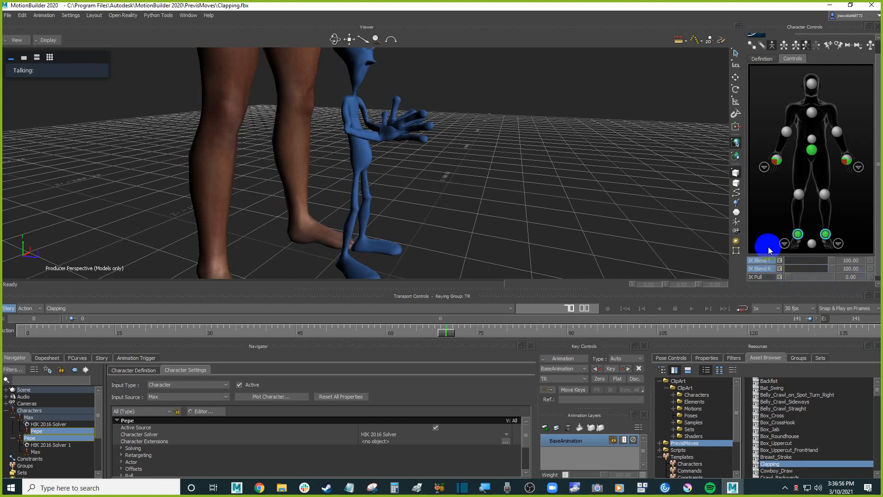
Select the left and right wrist effectors in turn and examine Pepe's arms up close
click(847, 160)
click(776, 159)
ctrl+shift+drag(604, 132, 572, 145)
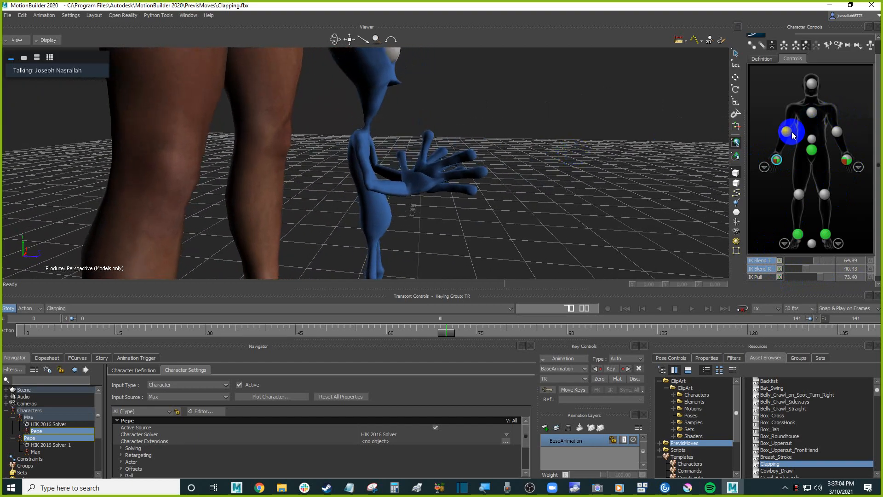
Select Pepe's right elbow effector and test its IK Blend T, returning it to 0
click(788, 132)
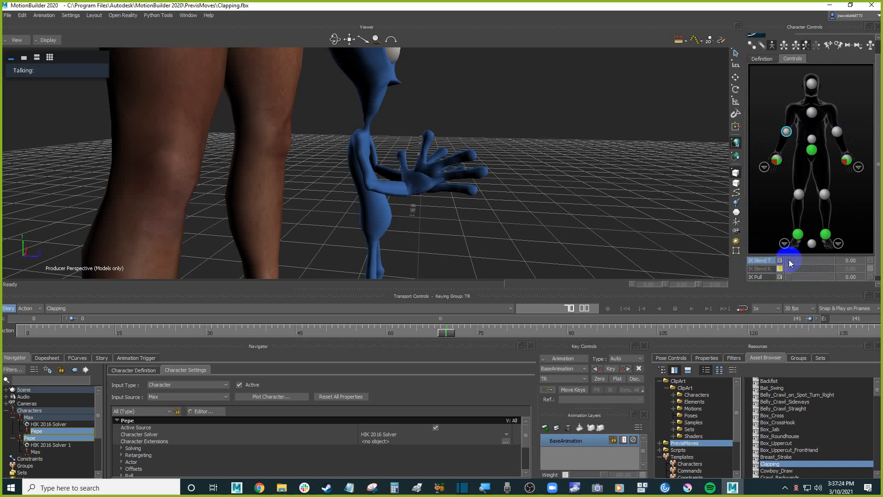
mouse_move(790, 262)
mouse_down()
mouse_move(832, 262)
mouse_move(784, 260)
mouse_up()
ctrl+shift+drag(580, 134, 593, 166)
mouse_move(793, 263)
mouse_down()
mouse_move(823, 262)
mouse_move(779, 260)
mouse_up()
ctrl+drag(570, 115, 526, 146)
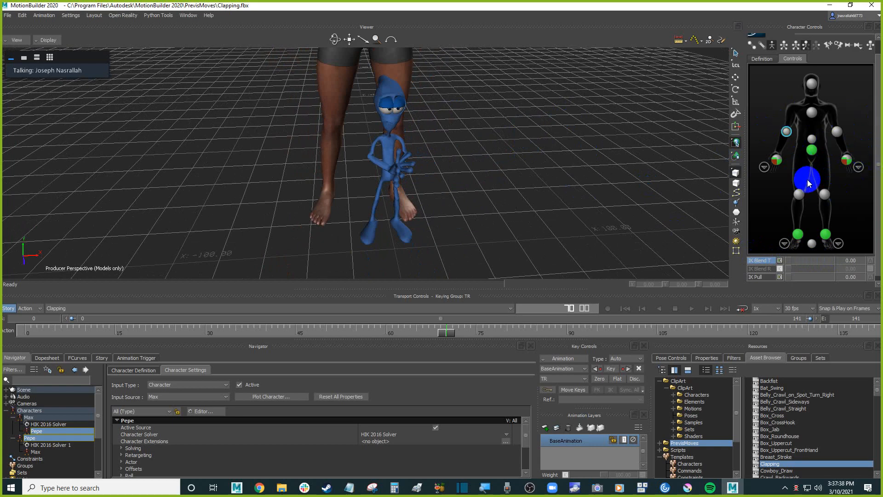
Raise the right elbow's IK Blend T to about 46 and increase the left elbow's IK Blend T
ctrl+drag(491, 103, 371, 89)
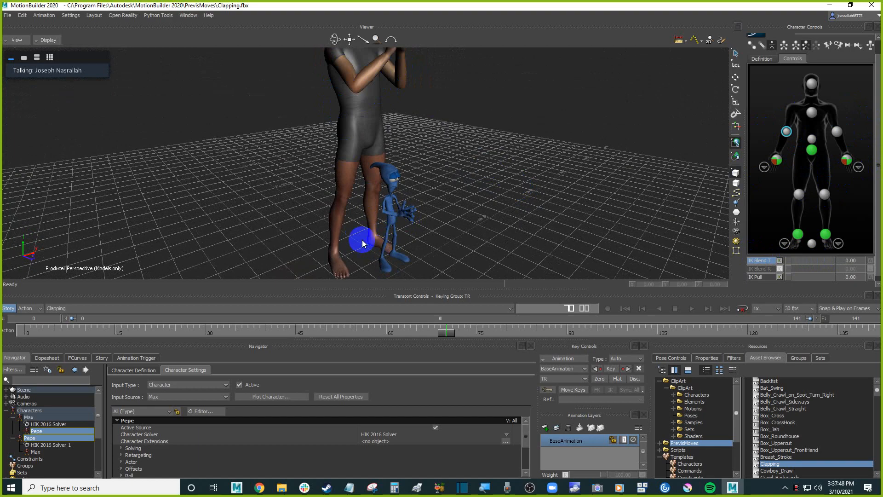
ctrl+shift+drag(531, 194, 546, 170)
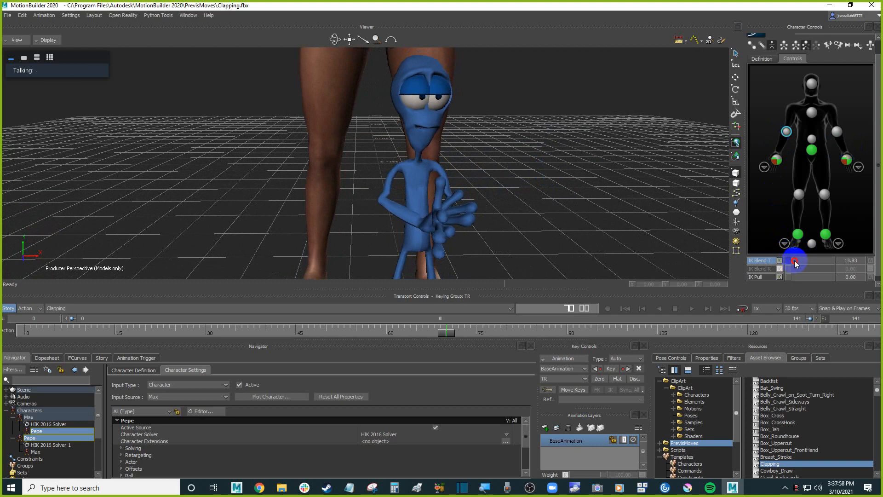
mouse_move(793, 260)
mouse_down()
mouse_move(821, 262)
mouse_move(810, 265)
mouse_up()
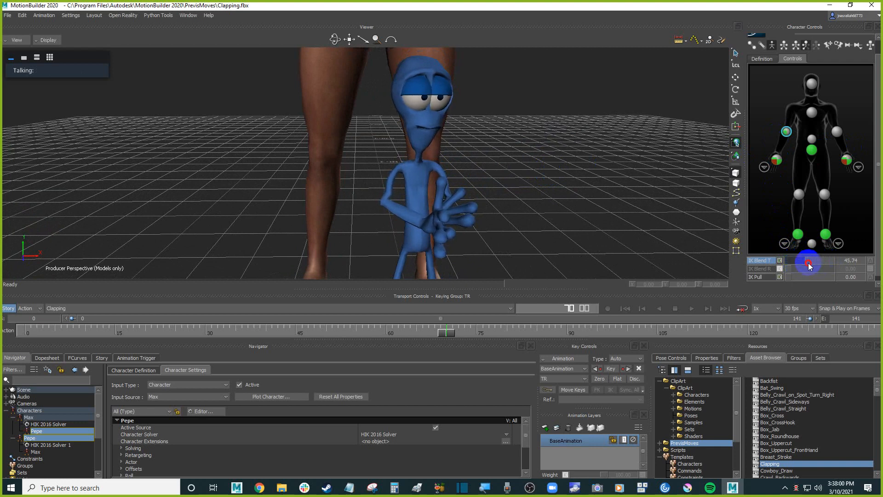
click(836, 131)
drag(791, 260, 837, 259)
Set the right elbow's IK Blend T to 100 and test its IK Pull at 100 before returning the pull to 0
click(786, 132)
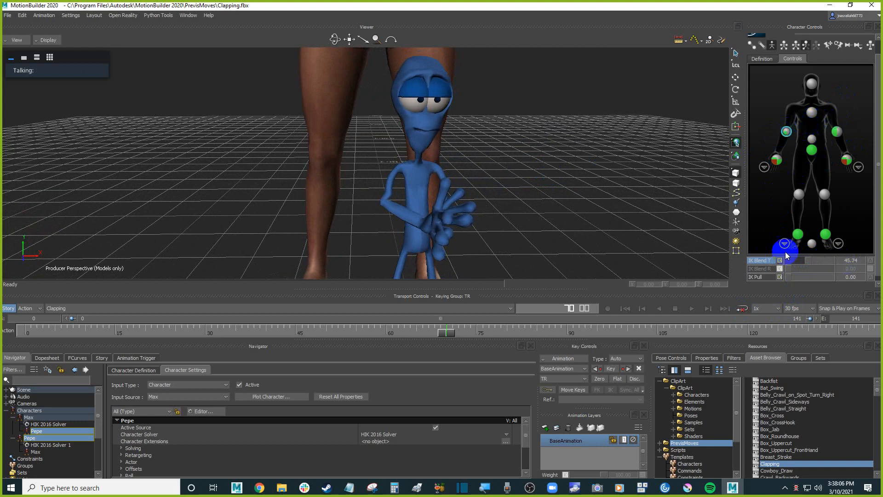
drag(822, 267, 850, 261)
drag(802, 279, 837, 278)
shift+drag(601, 172, 547, 184)
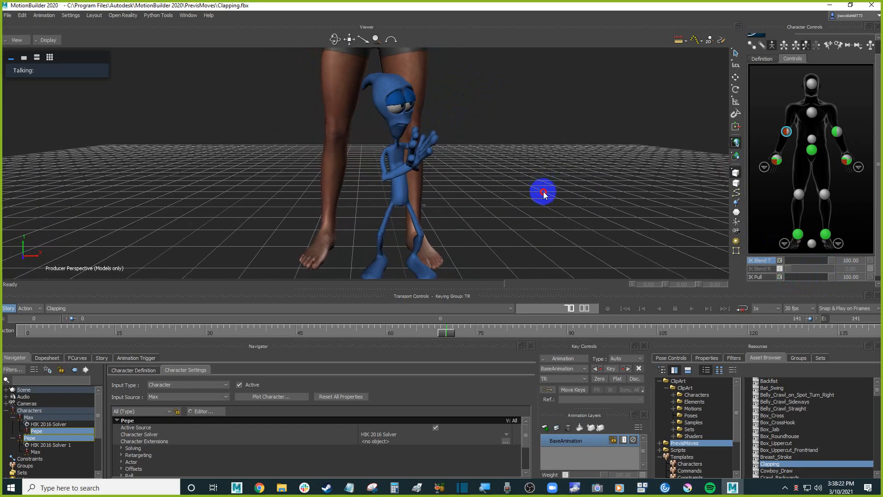
drag(815, 276, 780, 276)
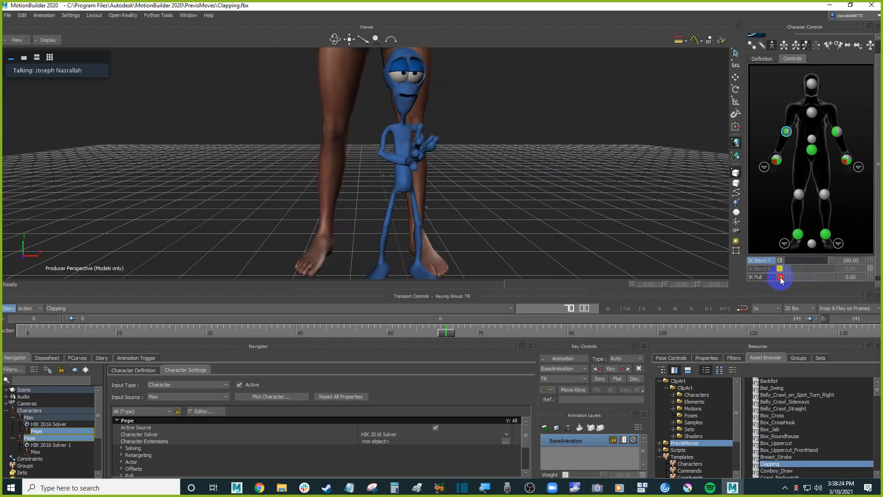
scroll(556, 184, up, 4)
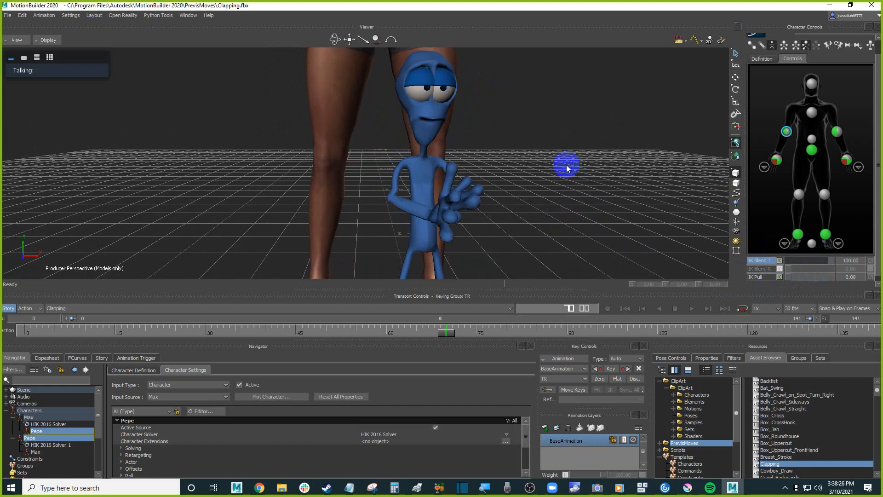
Select Pepe's chest effector, test its IK Blend T and return it to 0, and select the spine effector below it
ctrl+shift+drag(567, 168, 591, 189)
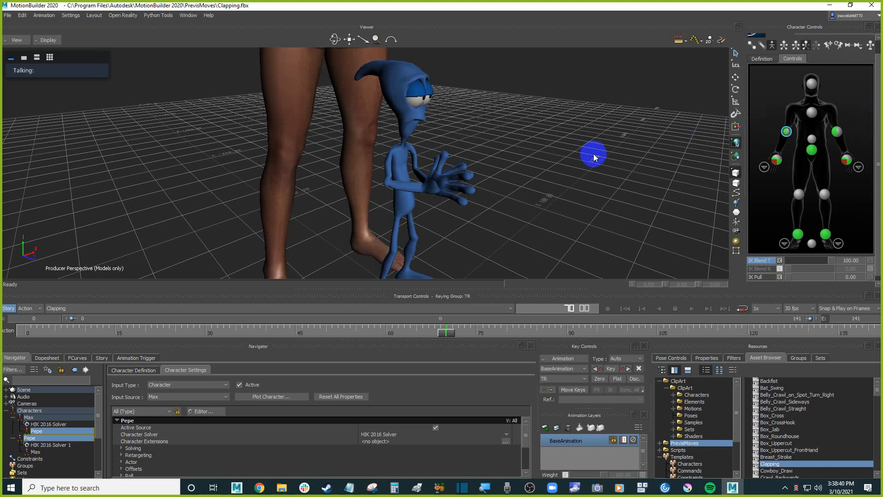
ctrl+shift+drag(520, 180, 544, 171)
click(814, 114)
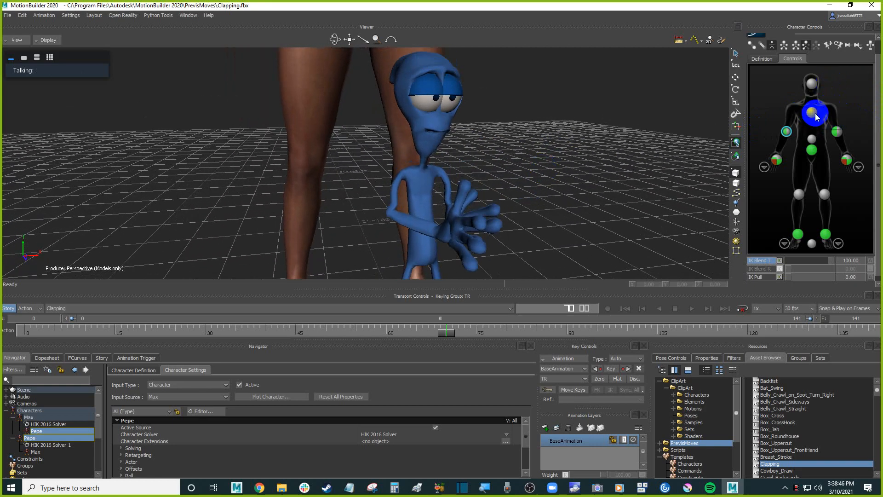
click(709, 109)
ctrl+shift+drag(533, 161, 604, 177)
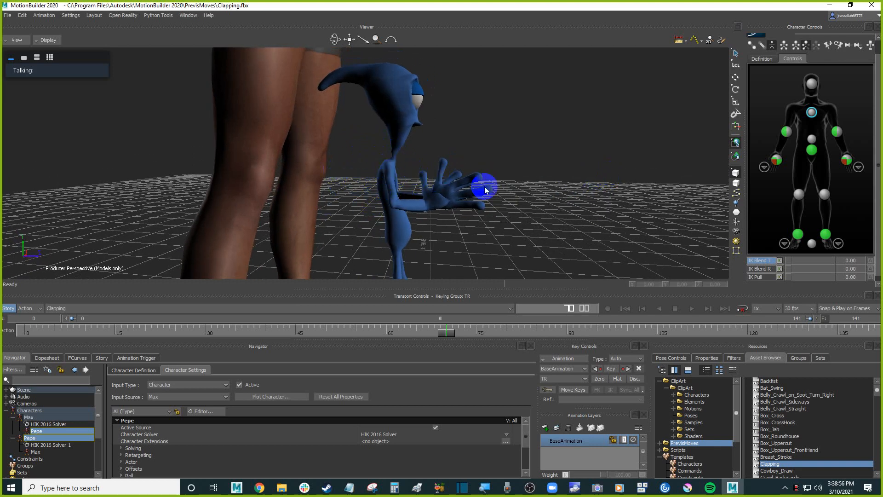
drag(791, 264, 769, 263)
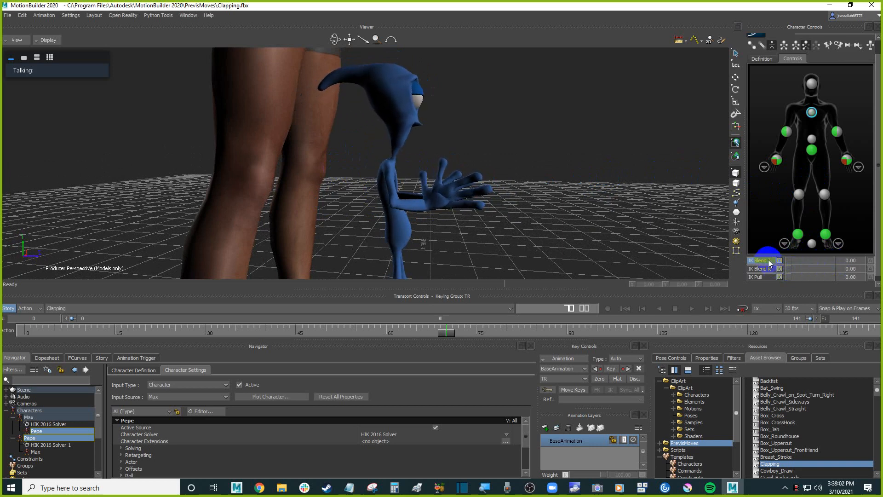
click(812, 139)
click(812, 138)
shift+drag(523, 240, 557, 192)
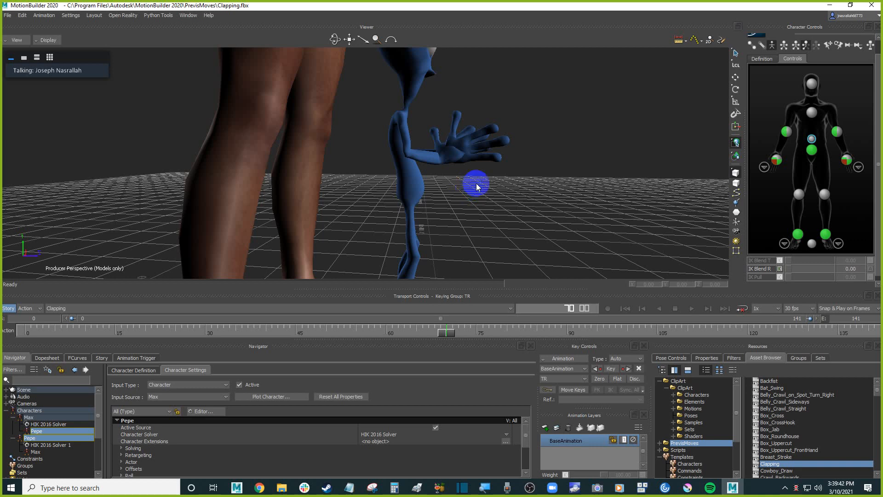
Switch Pepe's source to Stance to inspect the rest pose, and set the source back to Max, accepting the loop warning
click(877, 46)
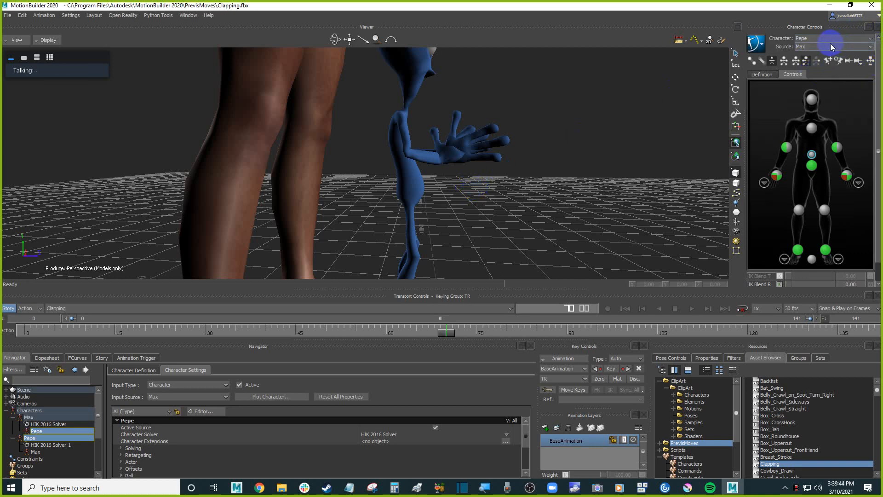
click(816, 47)
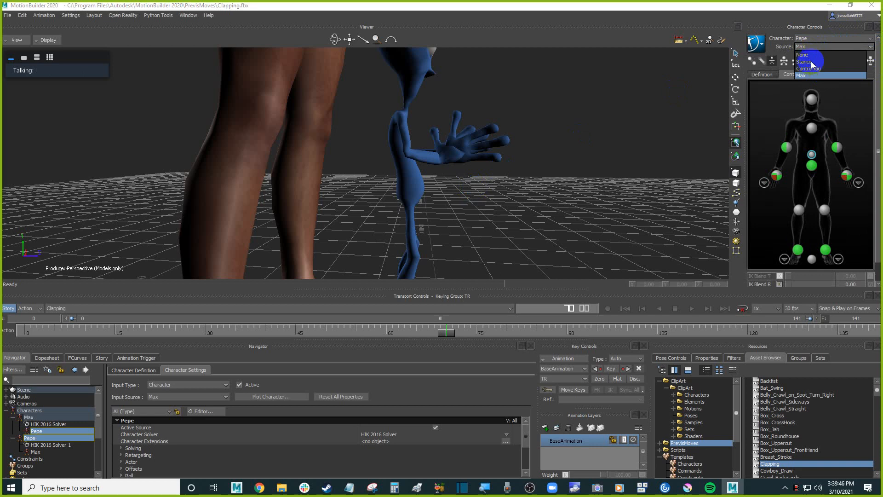
click(805, 62)
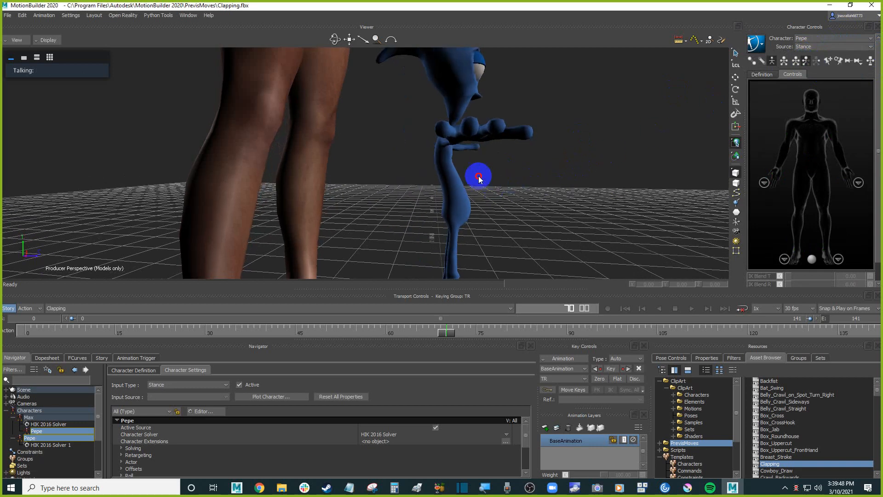
mouse_move(446, 140)
ctrl+shift+mouse_down()
mouse_move(542, 179)
mouse_move(498, 183)
mouse_move(449, 135)
ctrl+shift+mouse_up()
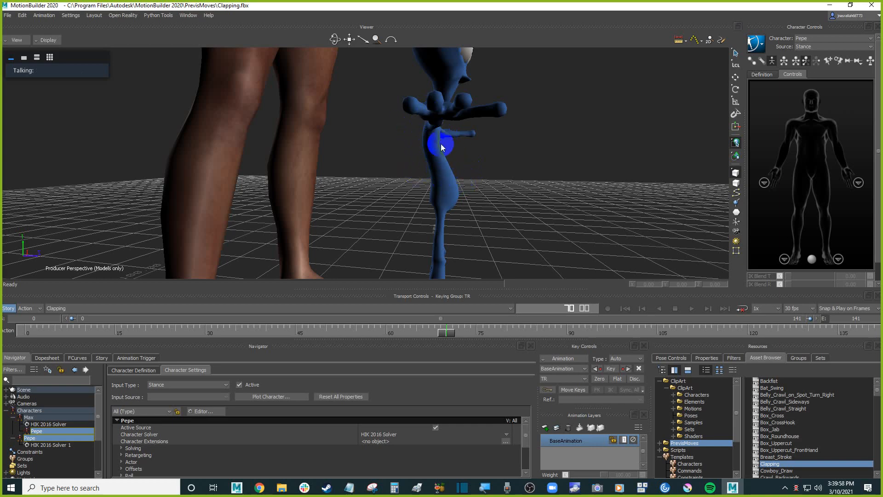
ctrl+shift+drag(430, 161, 489, 159)
click(830, 47)
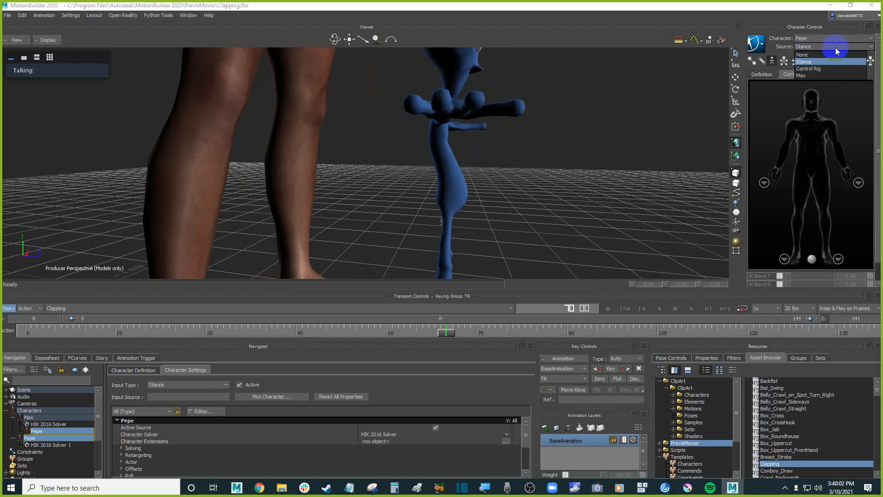
click(810, 76)
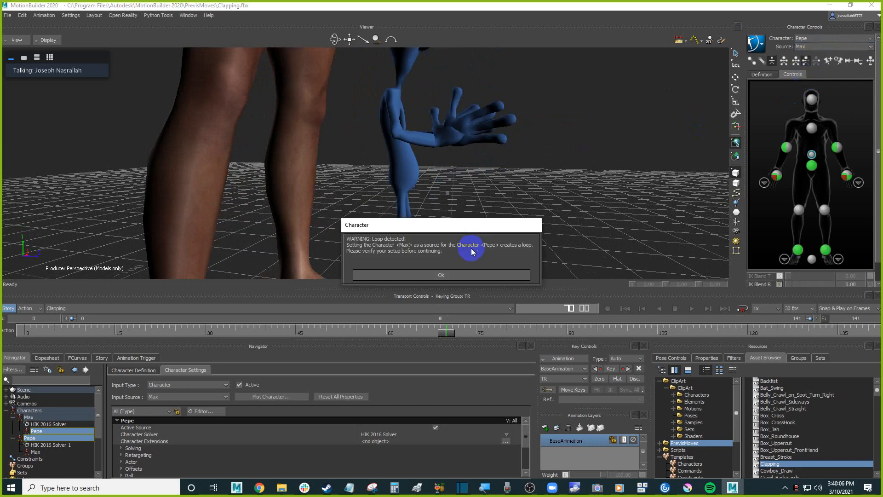
click(477, 273)
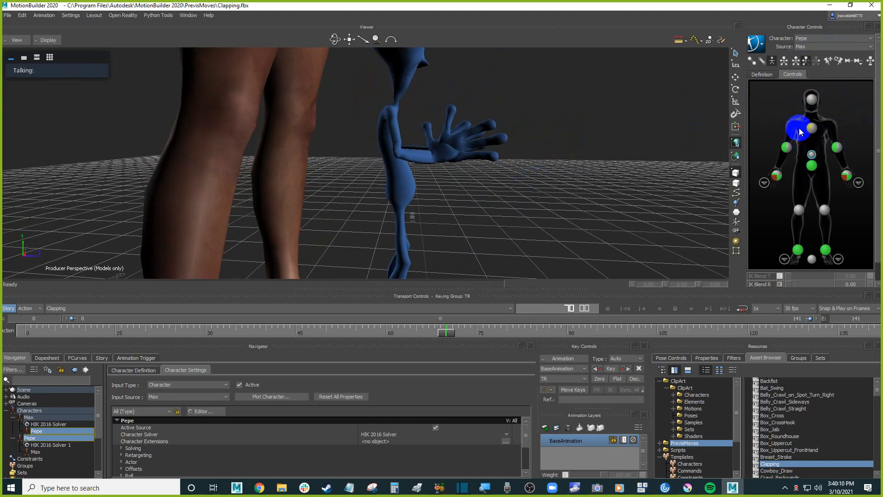
Select Pepe's hips and head effectors in turn and try their IK blends, returning the head's values to 0
click(813, 165)
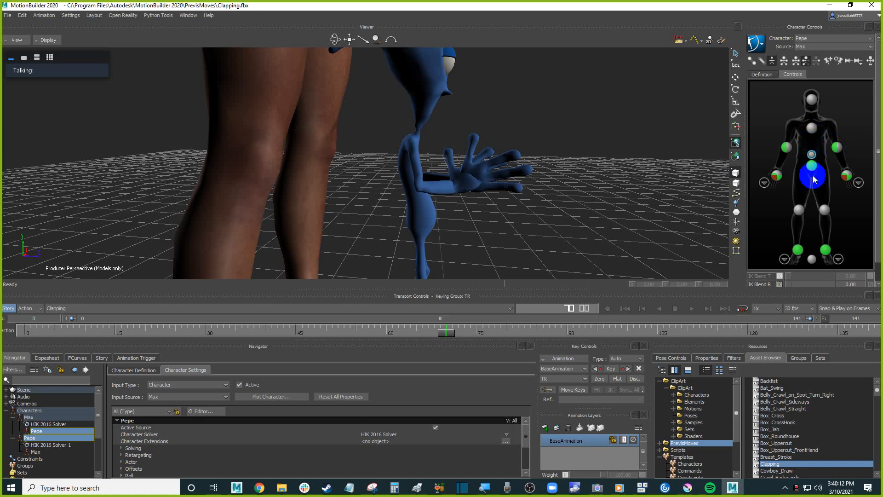
drag(877, 259, 877, 275)
drag(796, 264, 754, 263)
click(547, 112)
ctrl+shift+drag(547, 112, 612, 151)
click(811, 81)
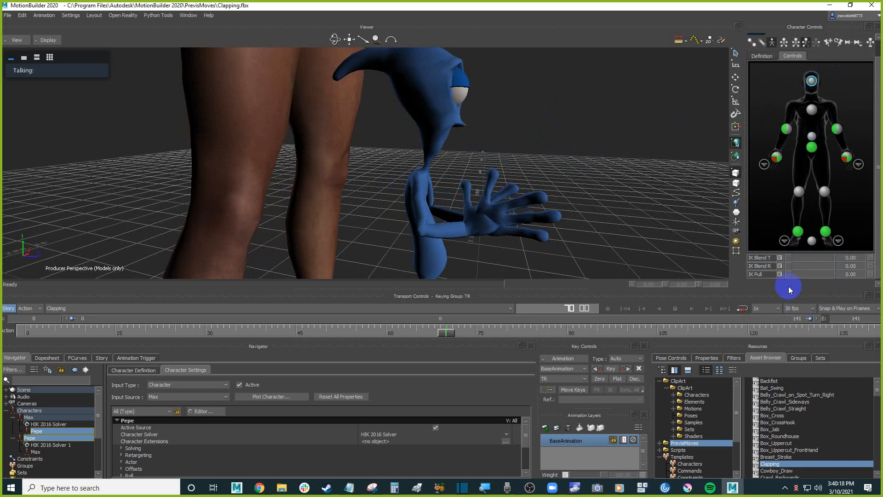
drag(791, 265, 613, 184)
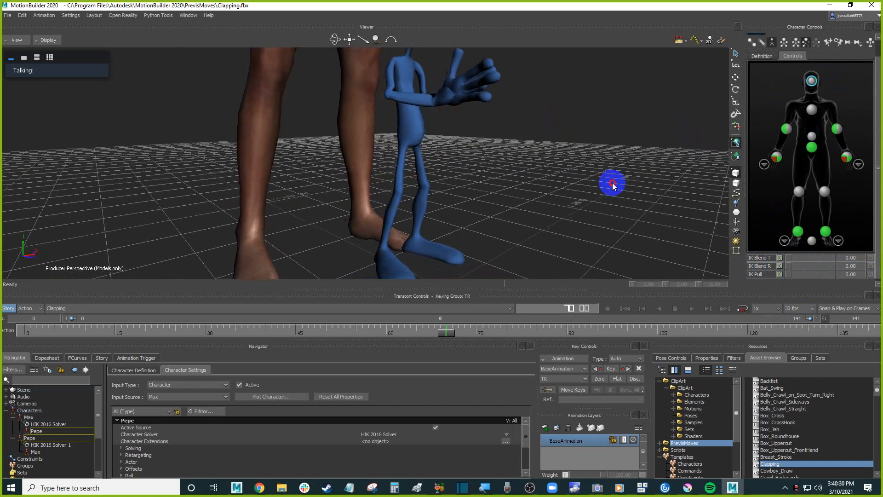
Select both of Pepe's knee effectors and set their IK Blend T to about 63
click(825, 191)
shift+click(799, 191)
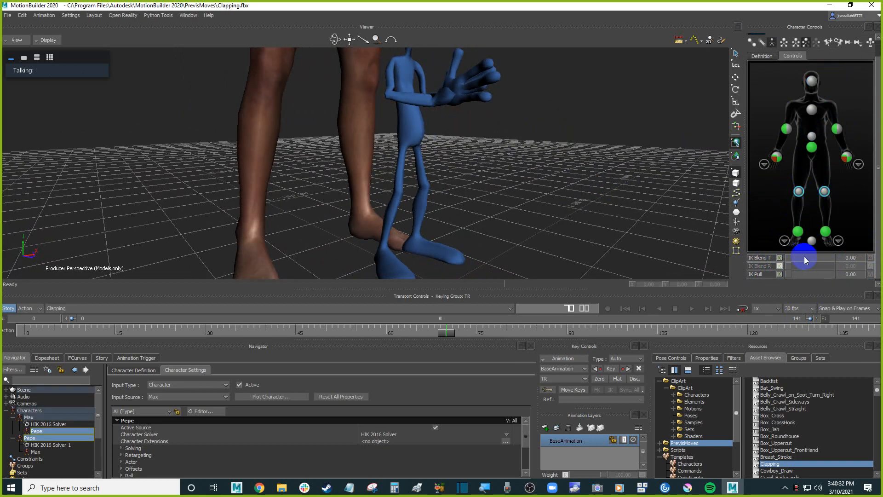
drag(792, 261, 824, 260)
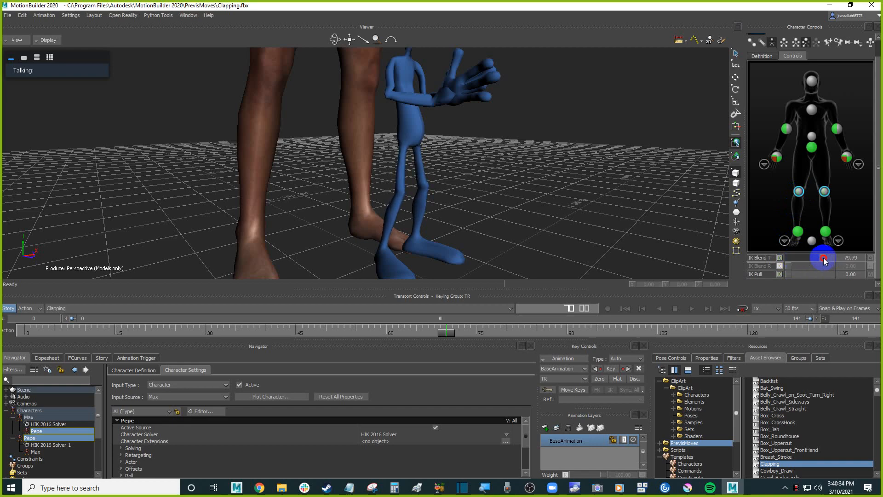
ctrl+shift+drag(598, 189, 540, 162)
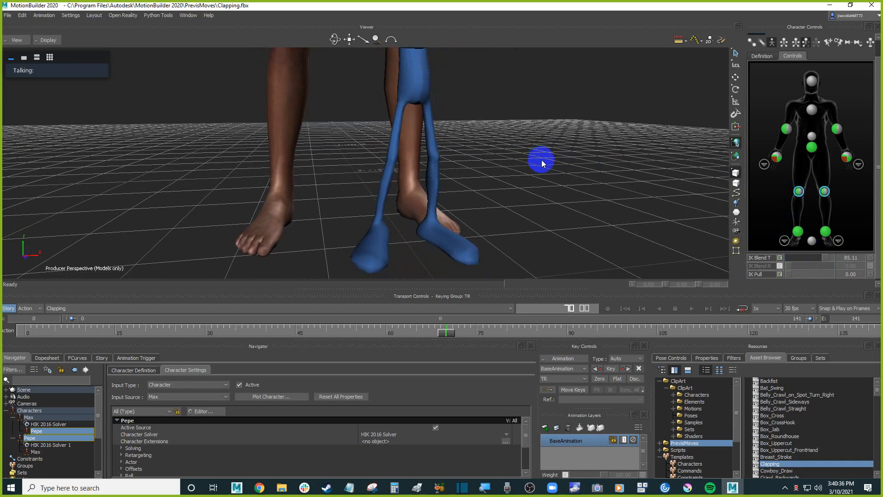
mouse_move(824, 261)
mouse_down()
mouse_move(778, 260)
mouse_move(828, 260)
mouse_move(815, 258)
mouse_up()
Play the clapping animation through to frame 141 and examine Pepe's whole-body motion beside Max
ctrl+drag(570, 152, 570, 132)
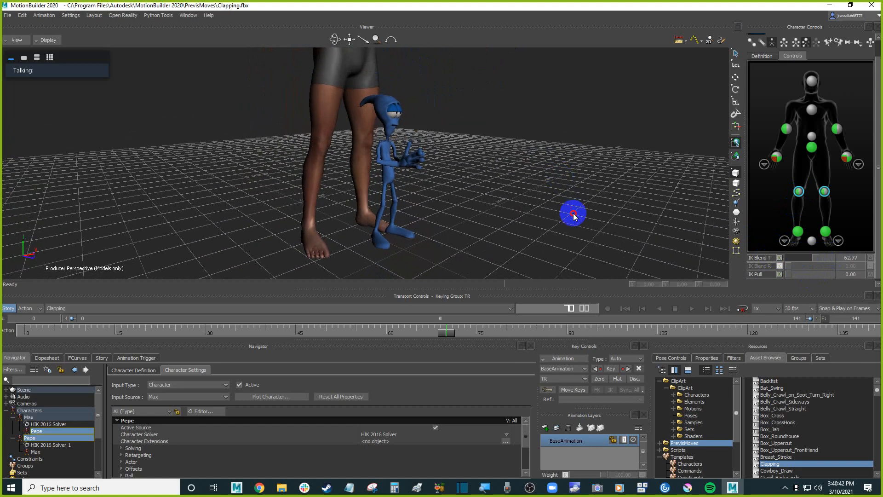
key(ctrl+space)
key(ctrl+space)
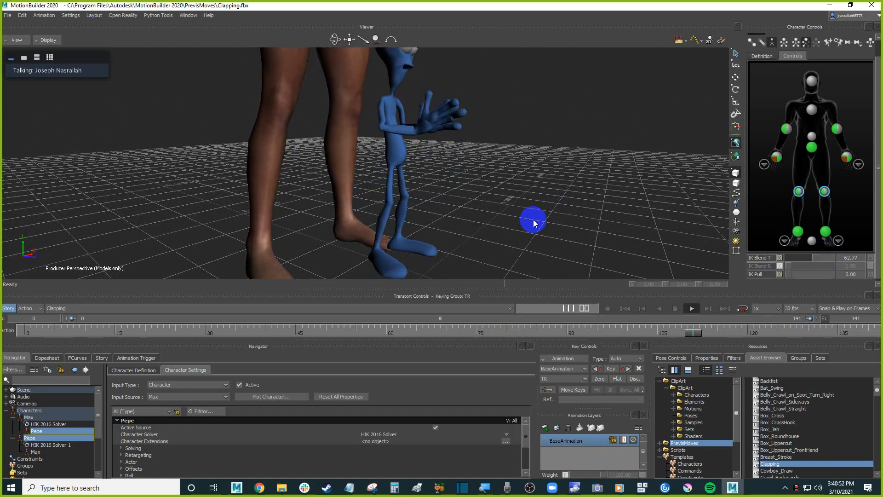
ctrl+drag(528, 219, 391, 272)
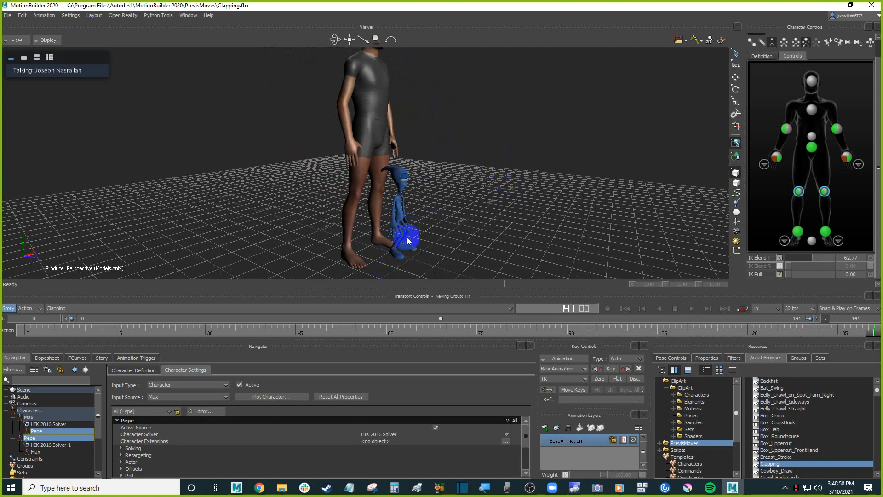
key(space)
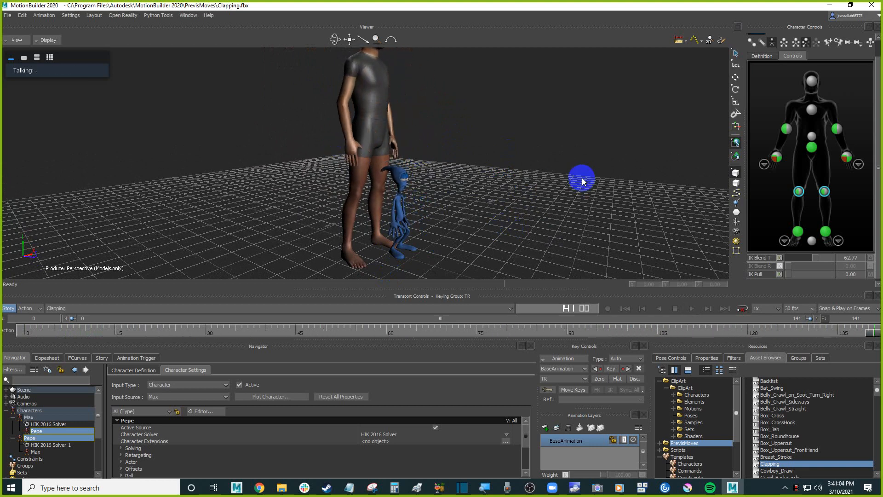
Select both of Pepe's wrist effectors, try their IK Pull at 100 and undo the change
click(848, 157)
shift+click(777, 158)
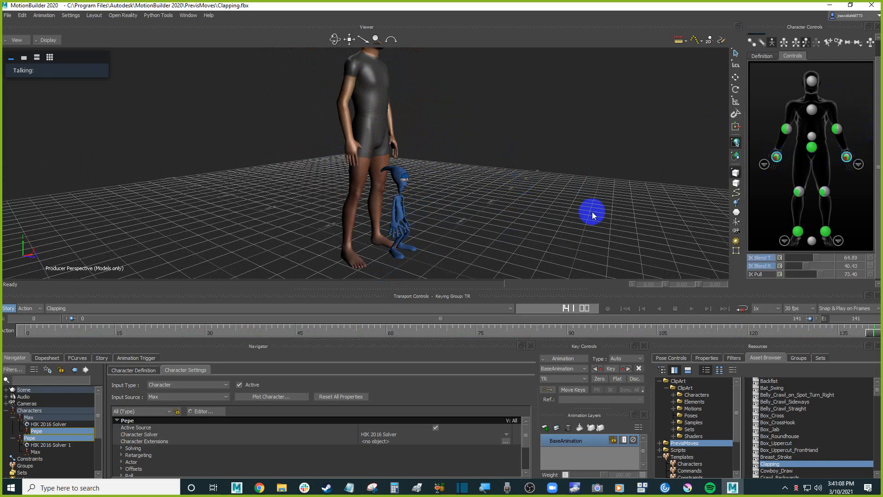
scroll(570, 209, up, 5)
shift+drag(575, 180, 607, 158)
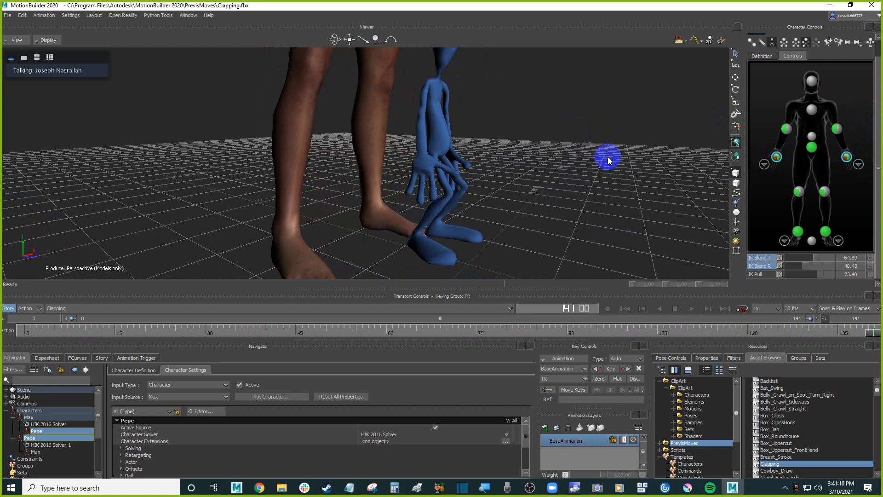
mouse_move(822, 272)
mouse_down()
mouse_move(778, 279)
mouse_move(833, 277)
mouse_up()
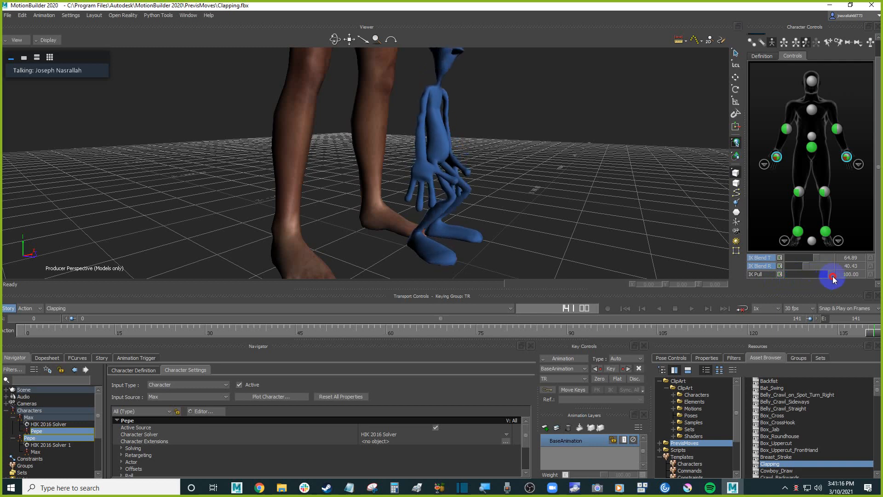
key(ctrl+z)
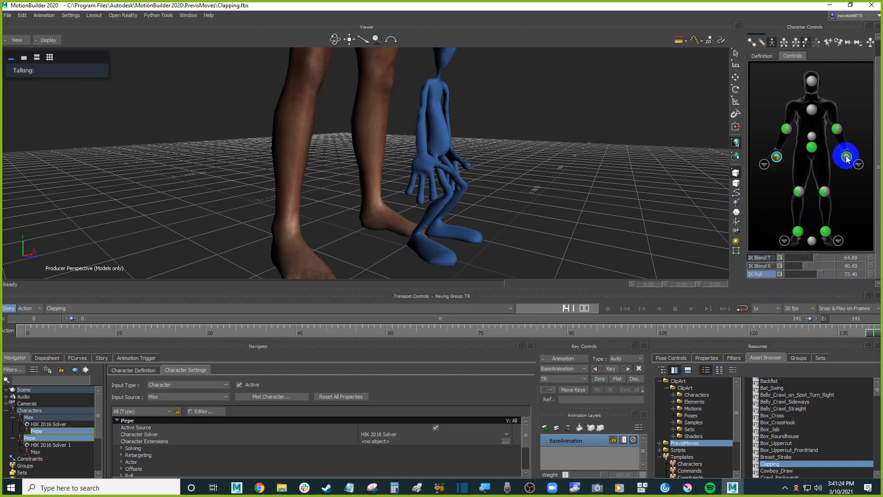
Scrub the animation from its start to frame 29 and examine Pepe's pose as the hands rise to clap
ctrl+shift+drag(576, 197, 608, 220)
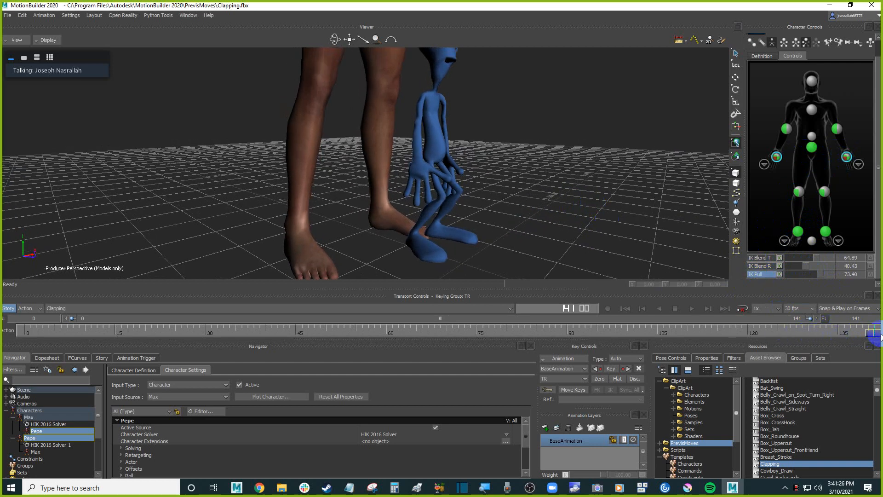
drag(869, 322, 20, 331)
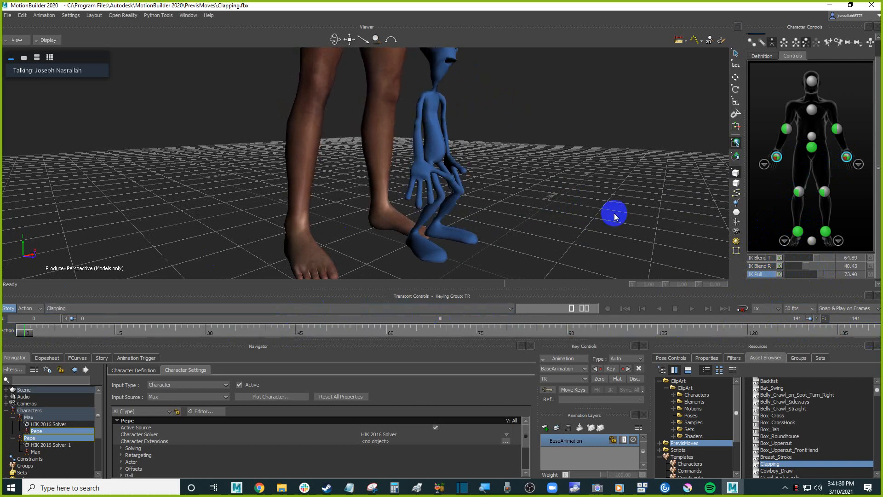
drag(23, 331, 196, 324)
ctrl+shift+drag(539, 147, 731, 233)
click(794, 223)
click(858, 165)
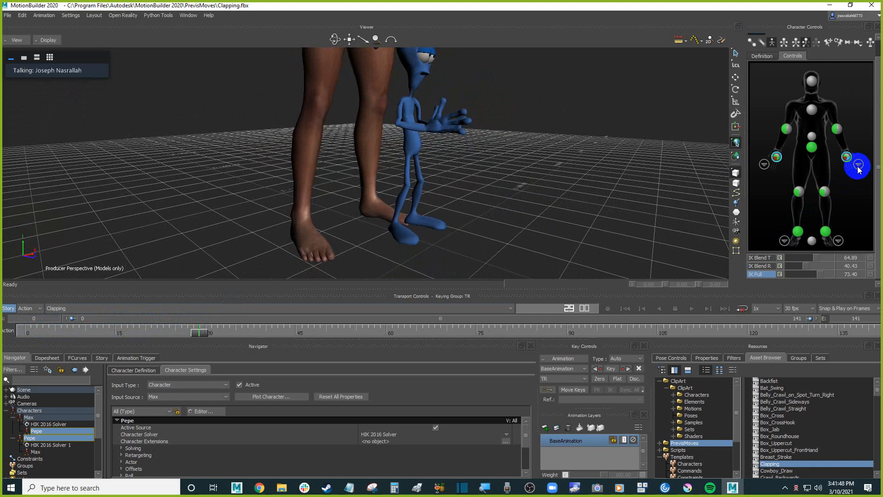
Key both wrists' IK Pull at 73.40 on frame 21 and at about 20 on frame 5
click(200, 337)
mouse_move(200, 337)
mouse_down()
mouse_move(78, 319)
mouse_move(149, 318)
mouse_up()
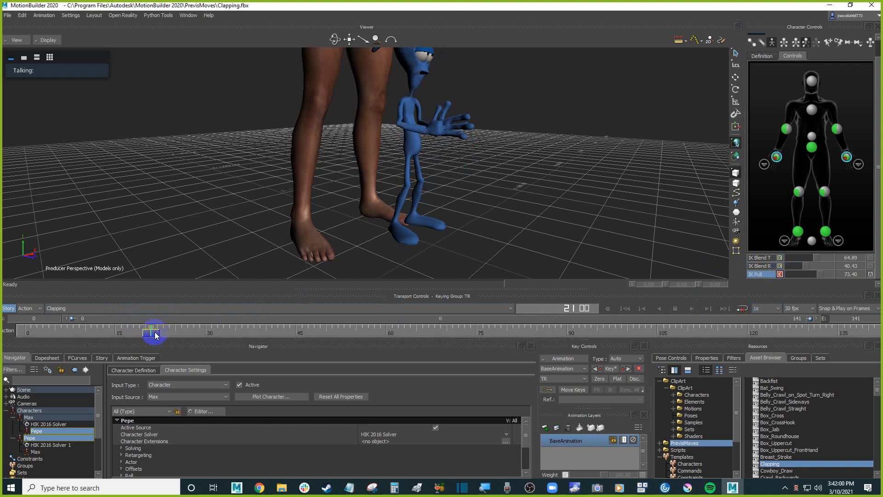
drag(148, 335, 58, 330)
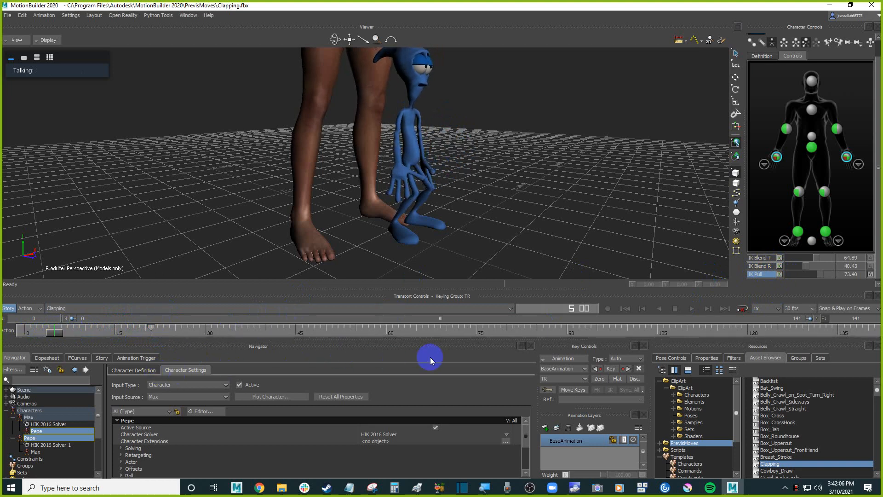
drag(802, 274, 779, 275)
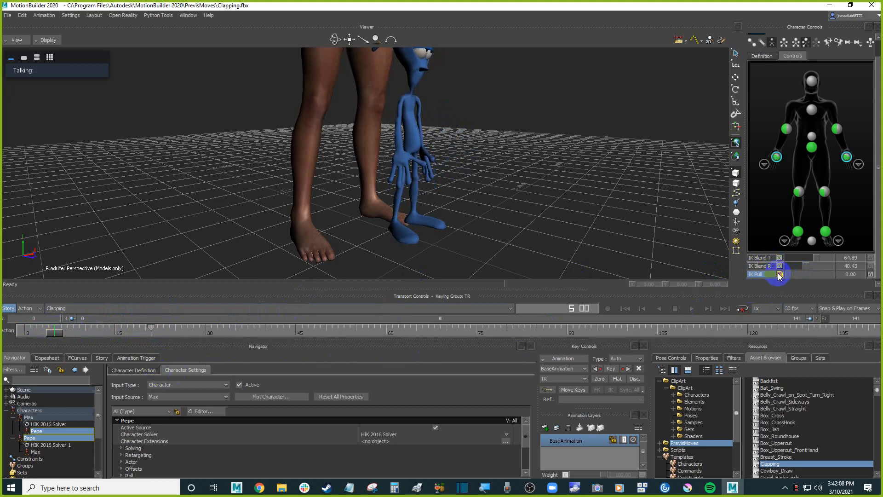
drag(792, 275, 798, 275)
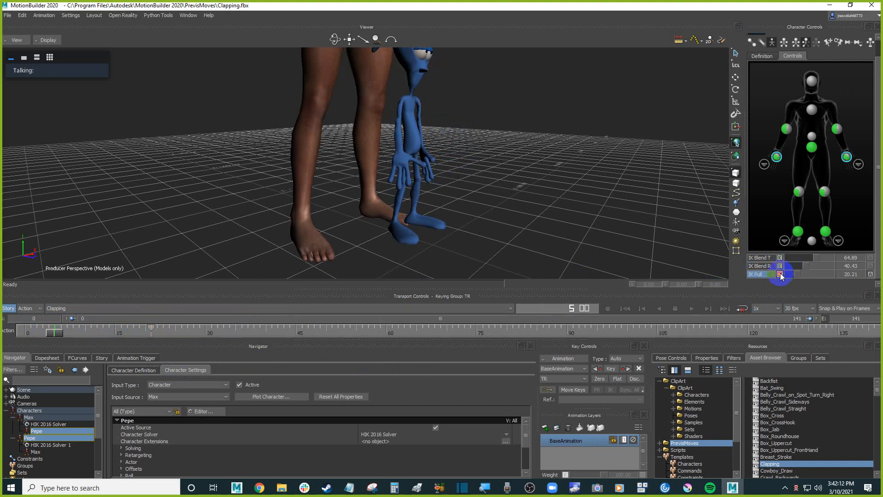
Move the wrists' first IK Pull key to frame 9 and key IK Pull at 73.40 on frame 120
drag(57, 332, 98, 326)
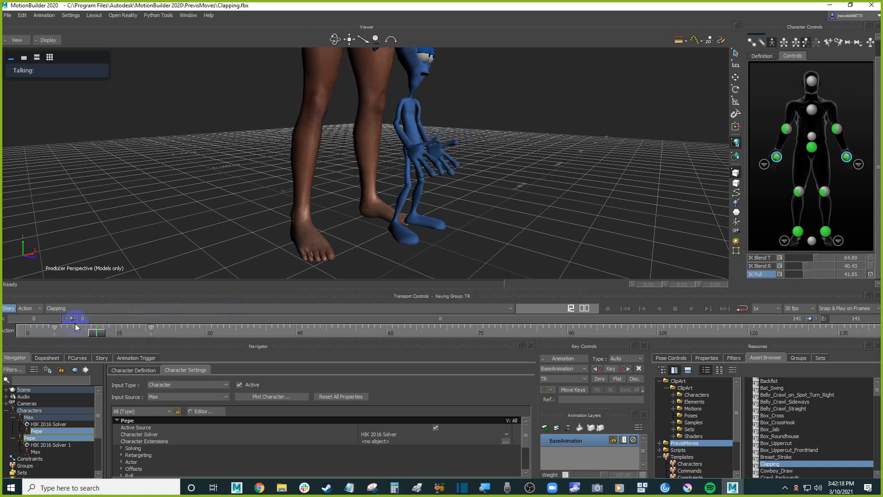
drag(54, 330, 755, 339)
click(780, 274)
drag(754, 337, 794, 332)
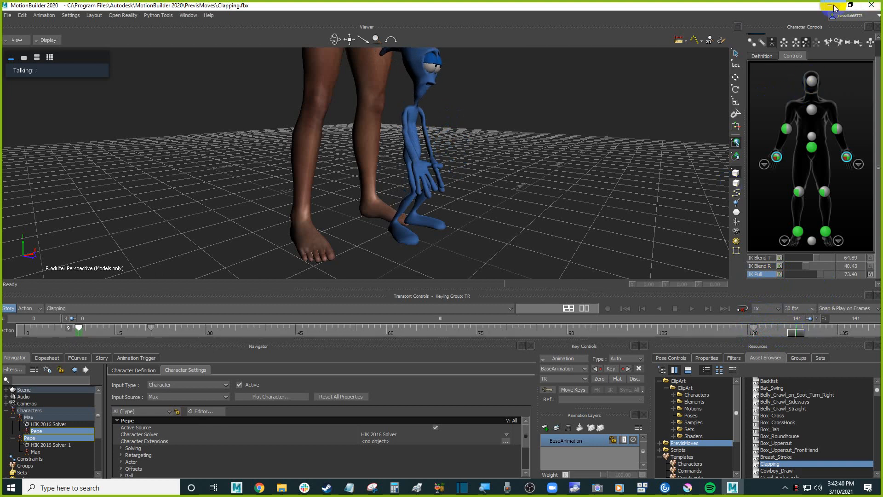
Key the wrists' IK Pull at 30.83 on frame 127 and play the animation to check Pepe's arms as they lower
click(554, 143)
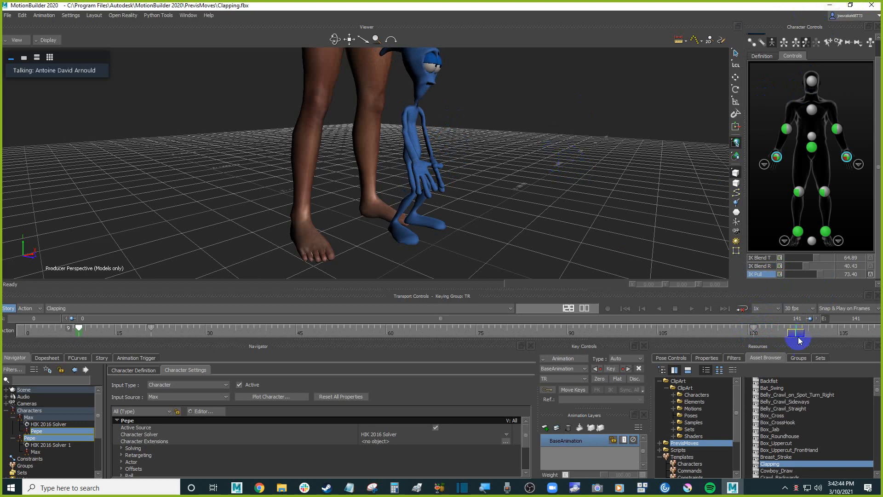
mouse_move(798, 333)
mouse_down()
mouse_move(823, 333)
mouse_move(778, 331)
mouse_move(833, 332)
mouse_move(781, 332)
mouse_move(814, 332)
mouse_up()
drag(809, 275, 785, 282)
drag(814, 332, 855, 336)
click(557, 215)
ctrl+shift+drag(557, 216, 538, 186)
key(ctrl+space)
scroll(517, 186, down, 3)
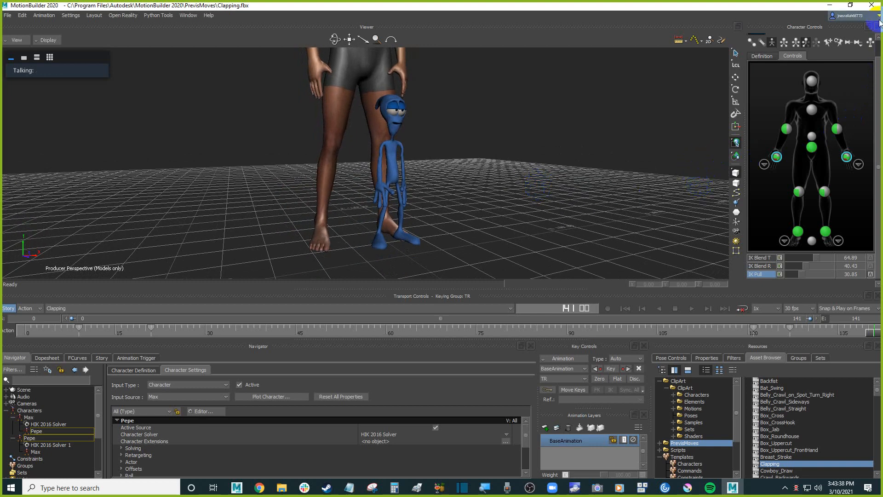
click(879, 45)
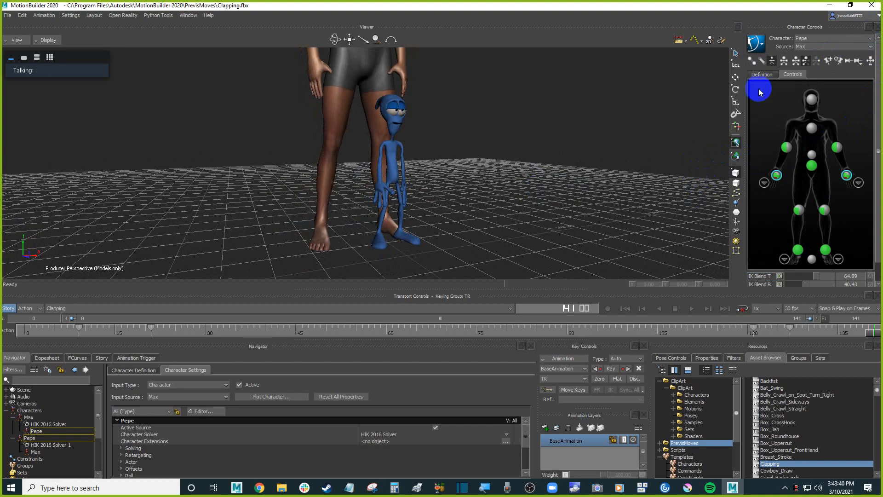
mouse_move(509, 117)
ctrl+shift+mouse_down()
mouse_move(505, 133)
mouse_move(523, 115)
ctrl+shift+mouse_up()
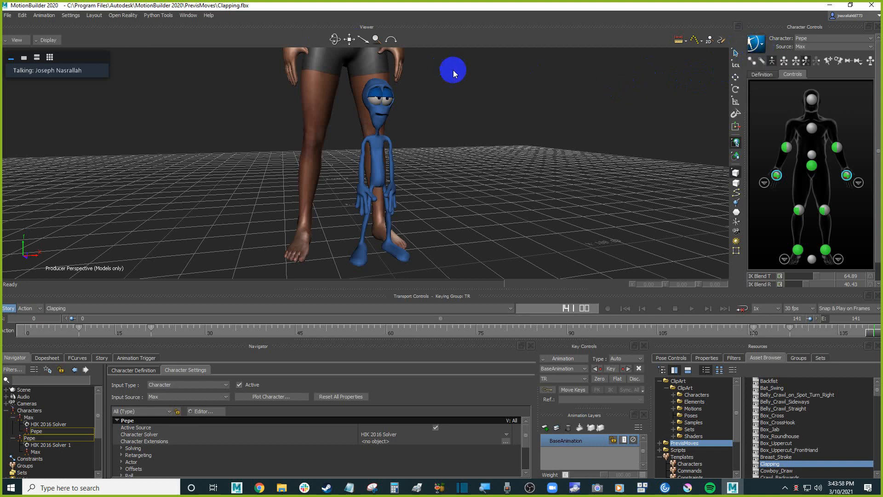
Save the scene as retarget_Clapping.fbx in the ___motionbuilder_class folder
click(8, 15)
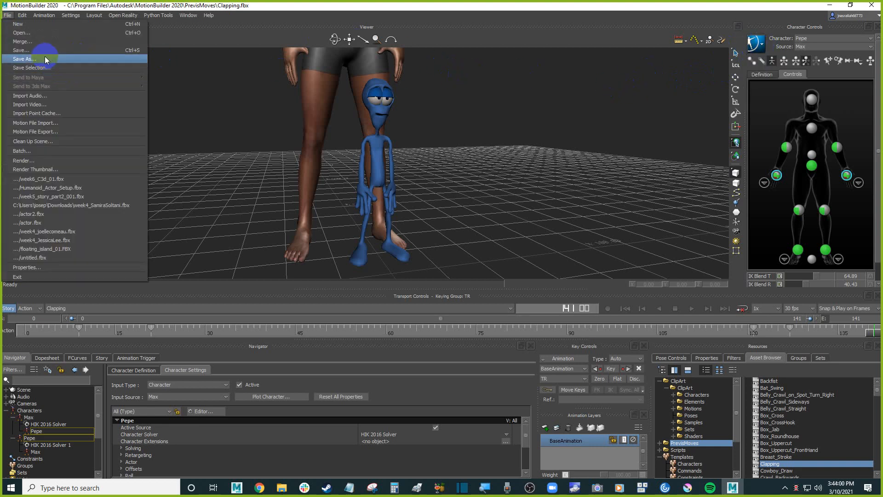
click(362, 179)
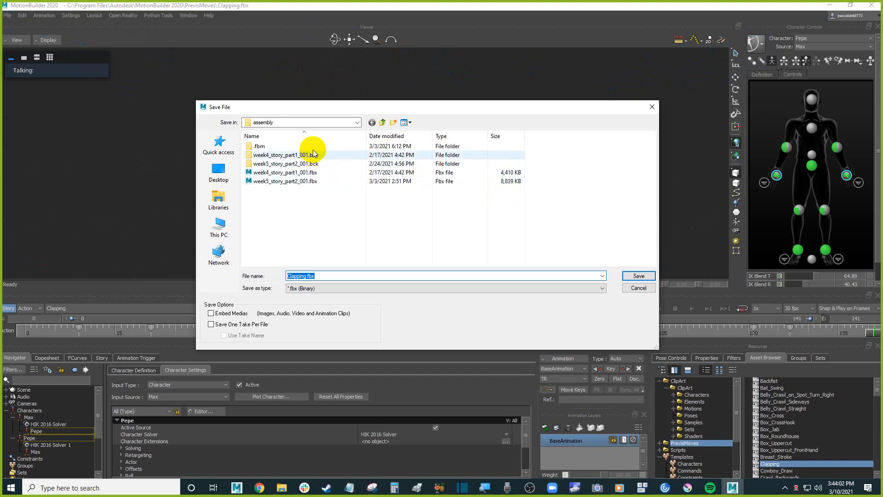
drag(349, 107, 358, 98)
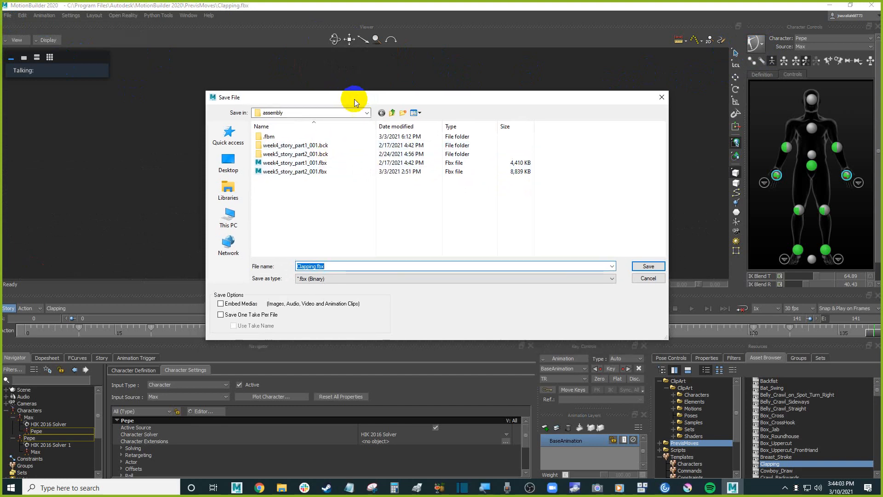
click(393, 113)
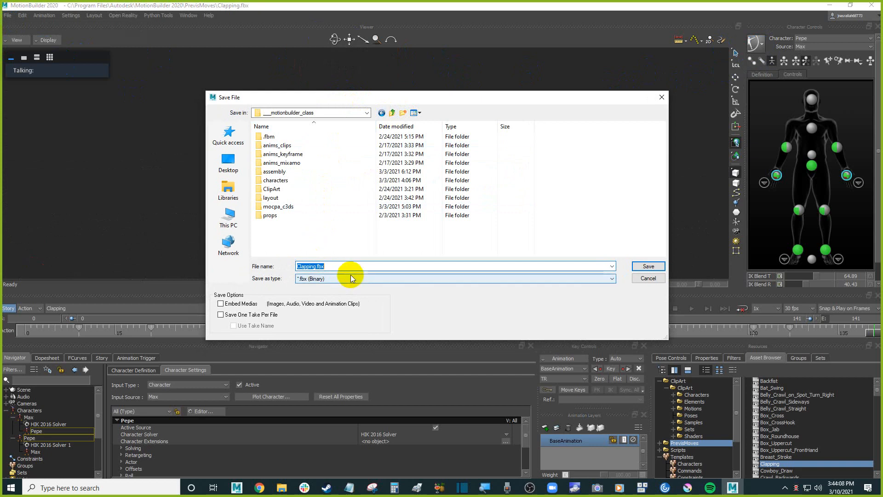
click(322, 266)
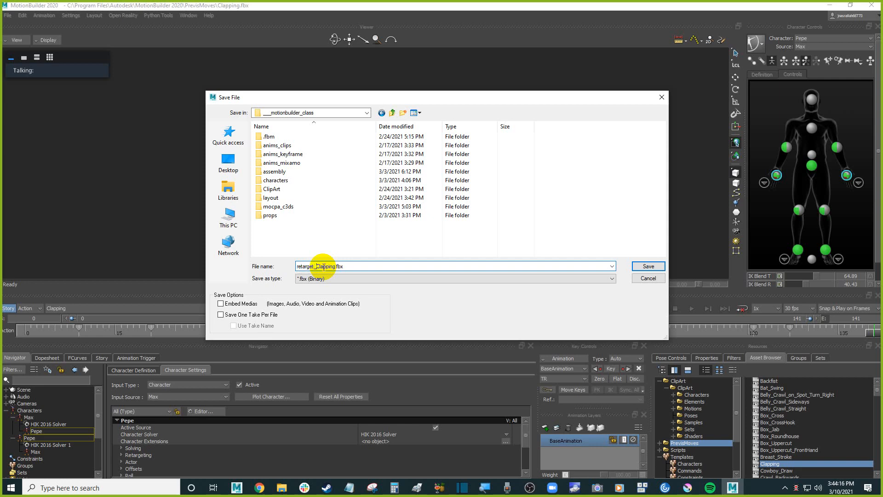
key(Return)
key(Return)
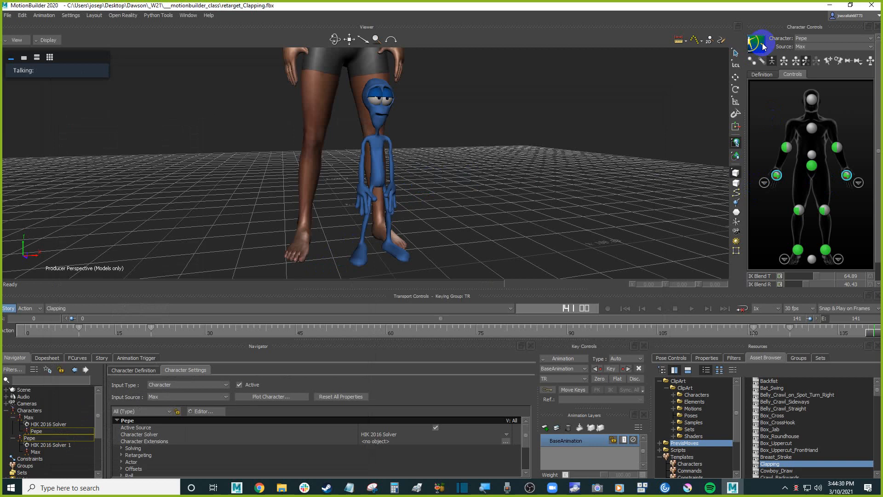
Bake Pepe's retargeted animation to a new FK/IK control rig, plotting on frame at 30 FPS with the Unroll rotation filter
click(759, 45)
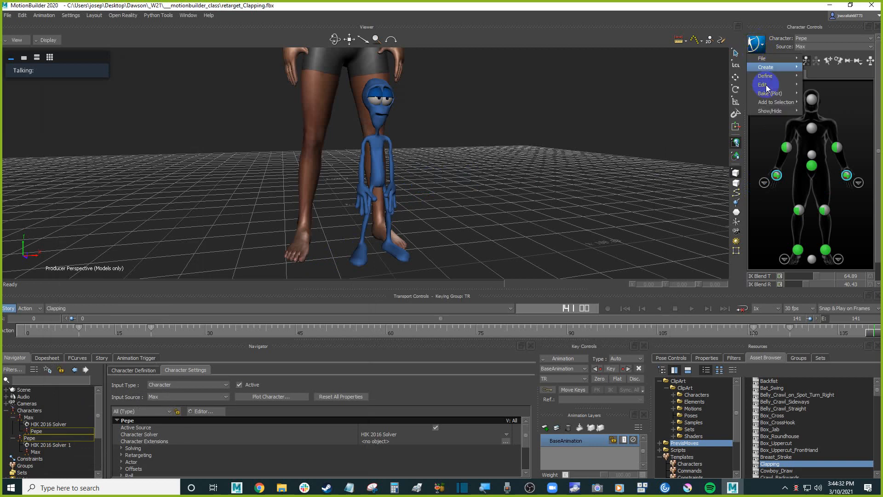
mouse_move(769, 94)
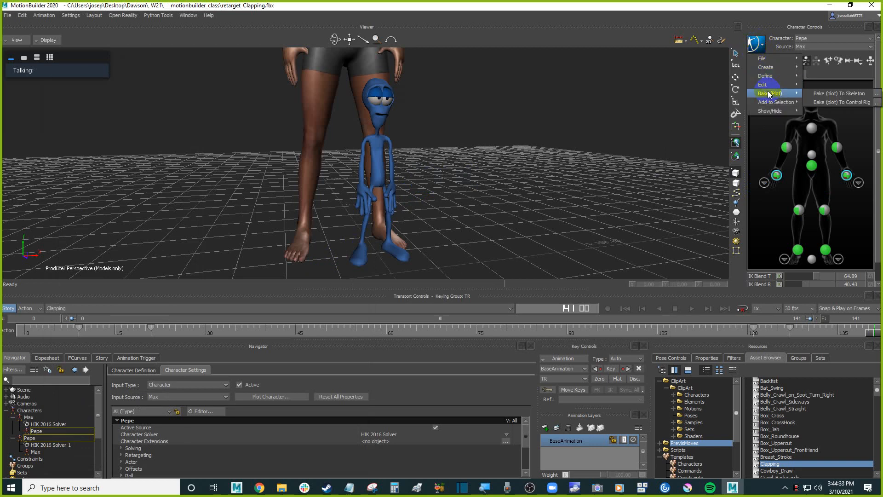
click(868, 102)
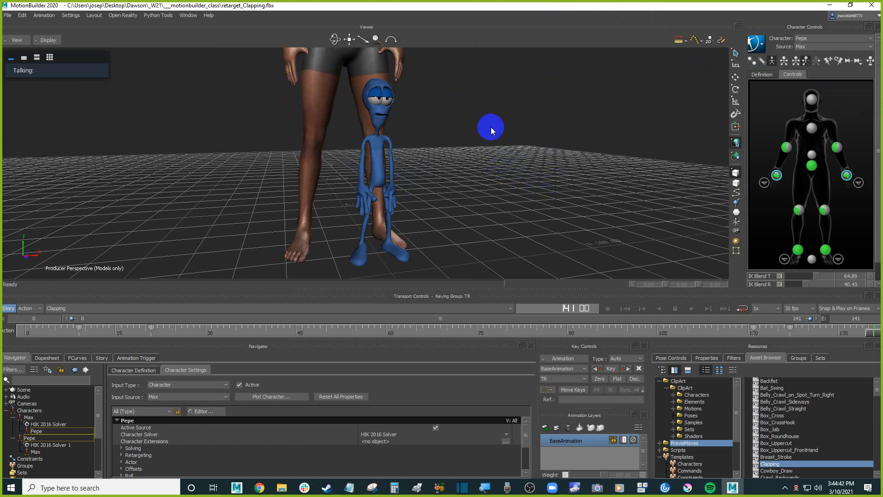
click(754, 44)
mouse_move(776, 61)
mouse_move(773, 94)
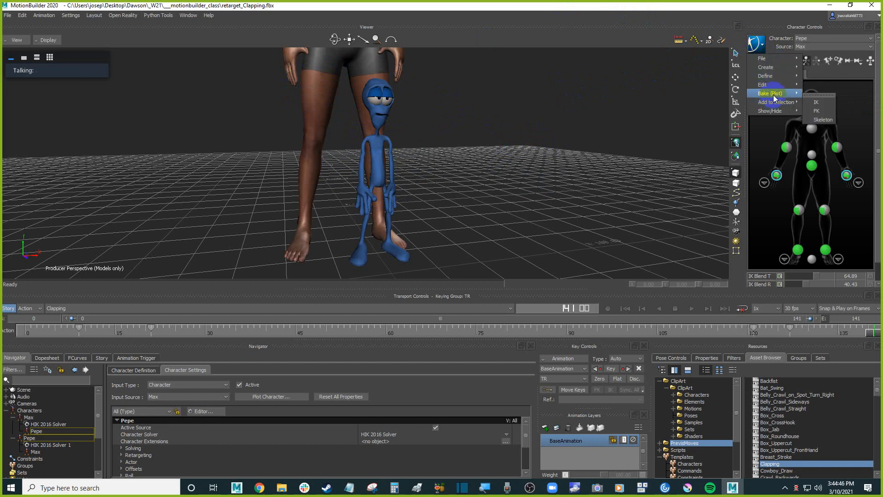
click(878, 102)
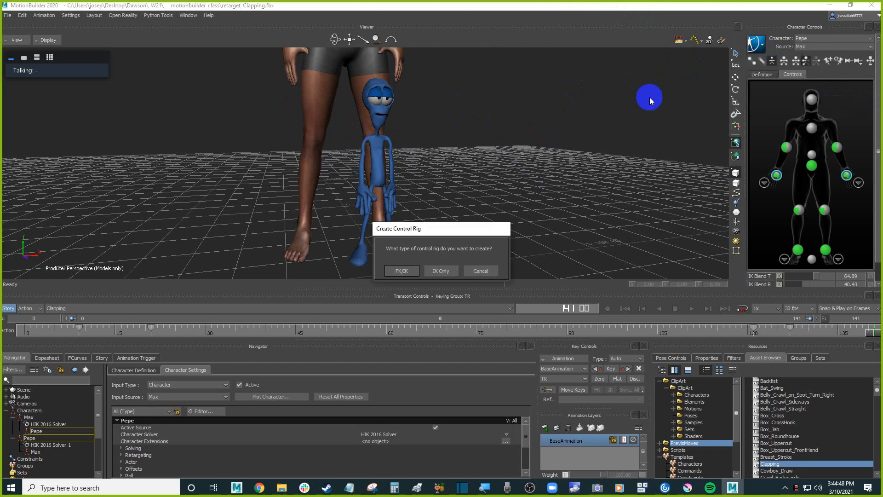
click(402, 271)
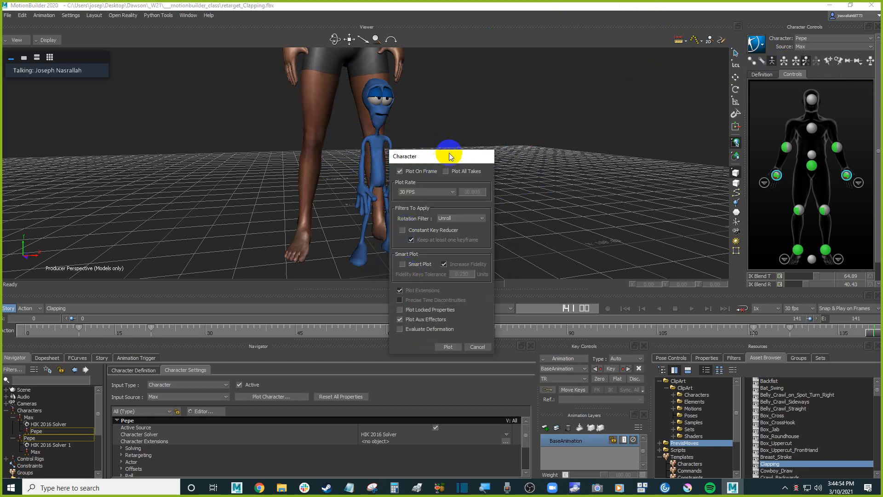
drag(466, 148, 568, 74)
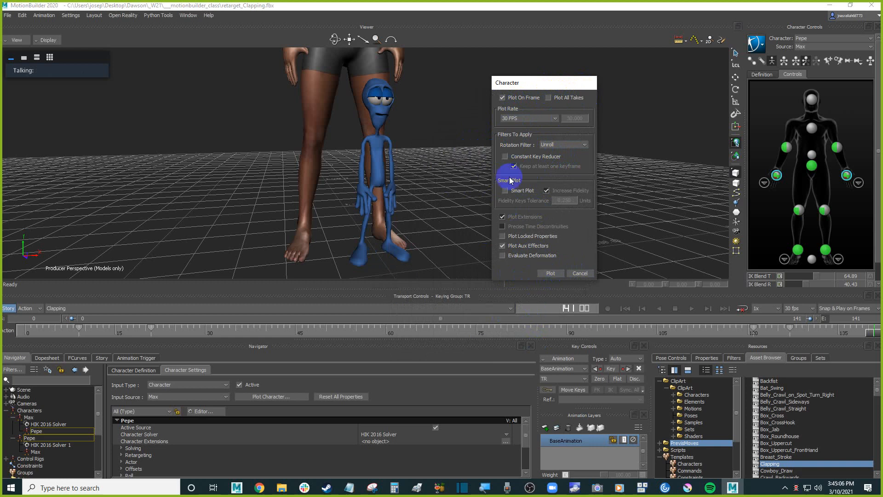
click(548, 273)
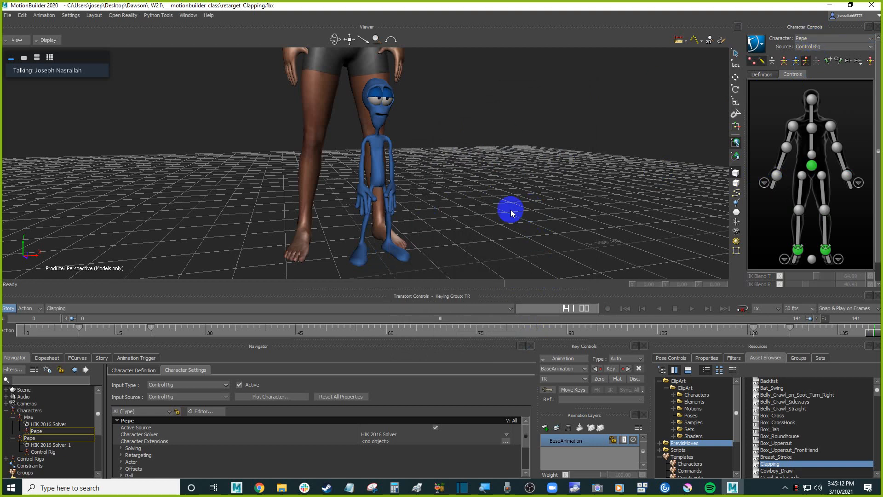
Rename Pepe's control rig as Pepe Control Rig
click(48, 452)
right_click(50, 455)
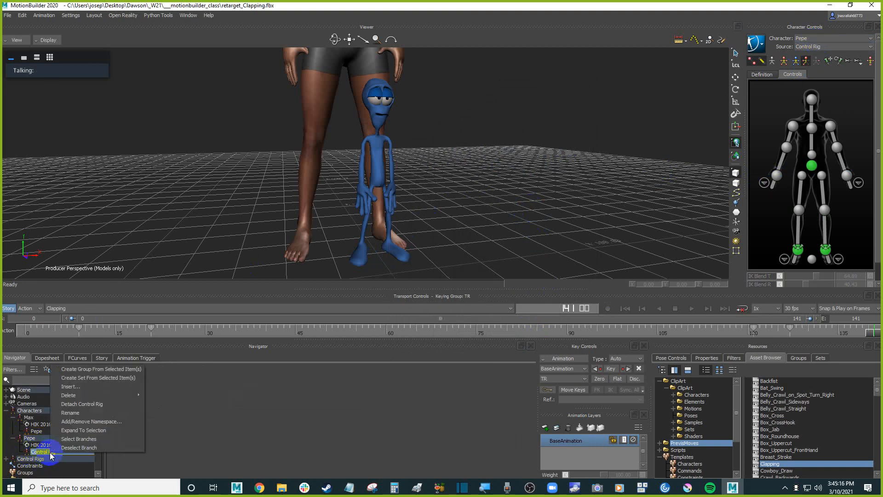
click(90, 412)
key(Home)
text(Pepe)
key(Return)
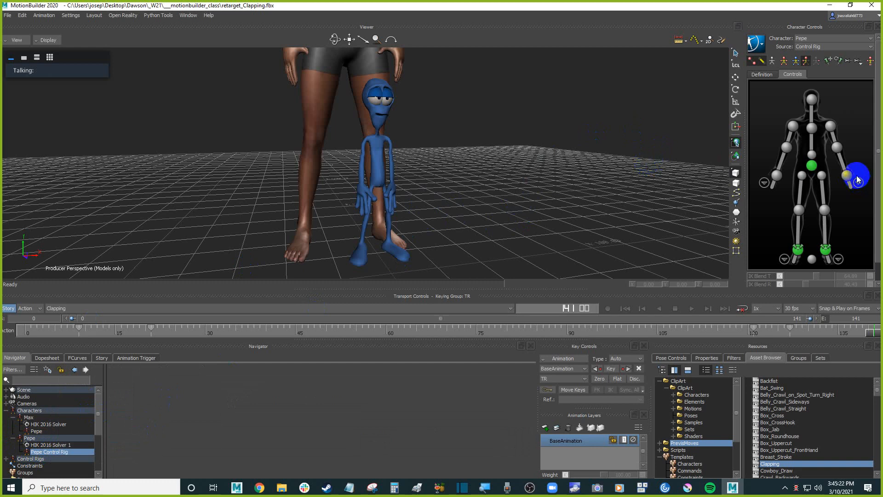
Select Pepe's head effector, switch to global translation, clear the selection and play the baked animation
click(813, 170)
click(811, 99)
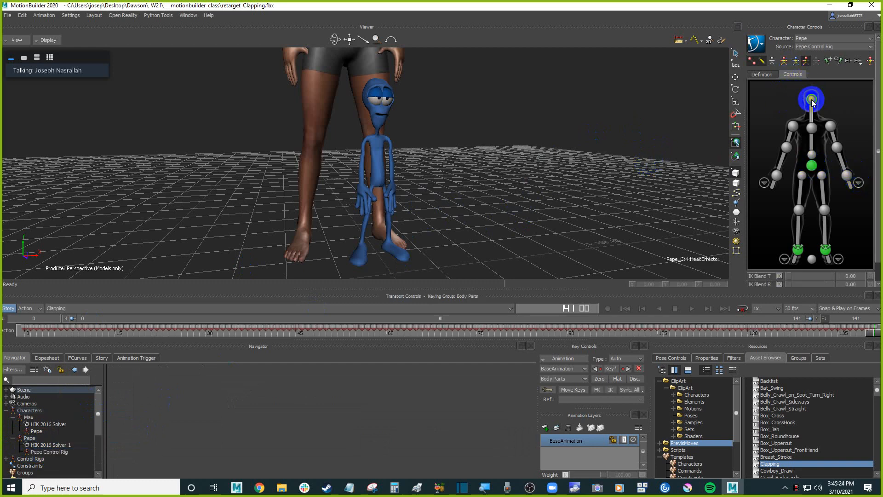
click(735, 65)
click(735, 77)
drag(422, 118, 548, 156)
click(553, 171)
key(ctrl+space)
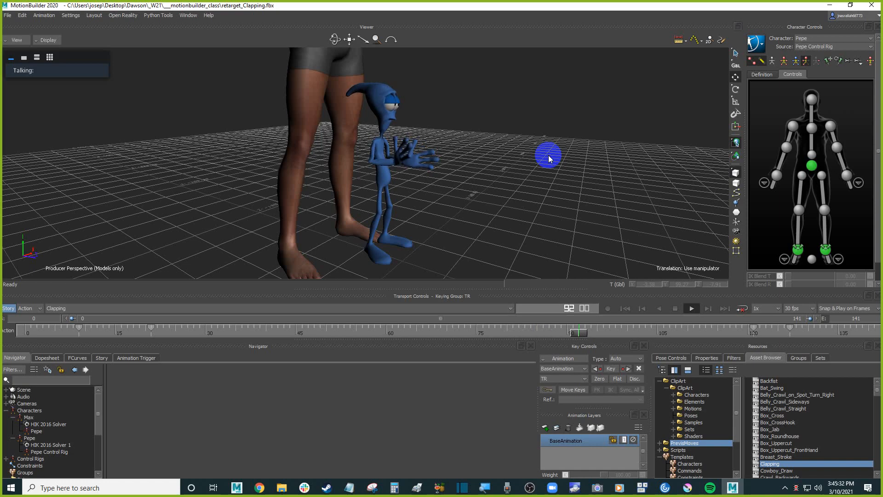
mouse_move(551, 155)
ctrl+shift+mouse_down()
mouse_move(518, 163)
mouse_move(546, 178)
mouse_move(536, 155)
ctrl+shift+mouse_up()
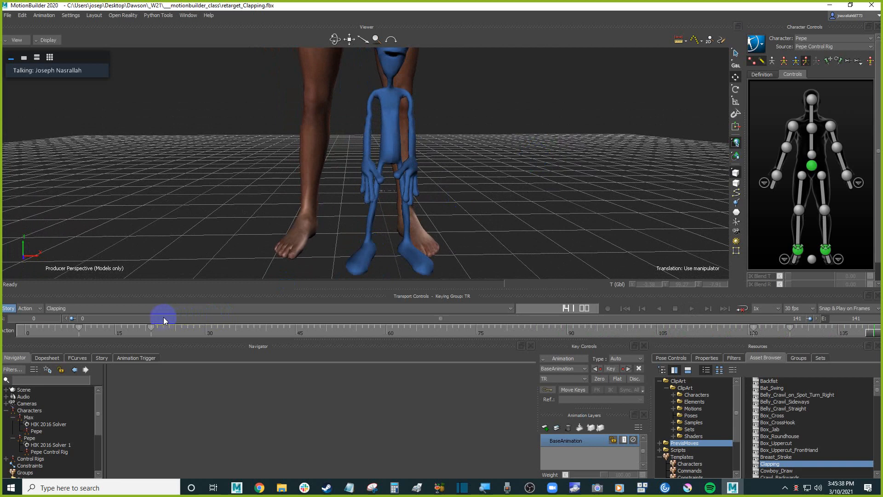
Scrub the baked animation from the start to frame 6 and select both of Pepe's wrist effectors
click(35, 333)
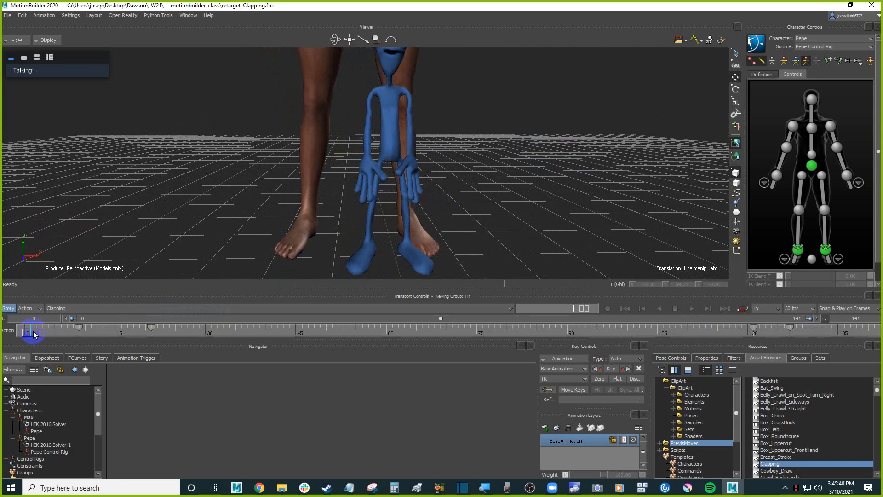
drag(32, 334, 65, 335)
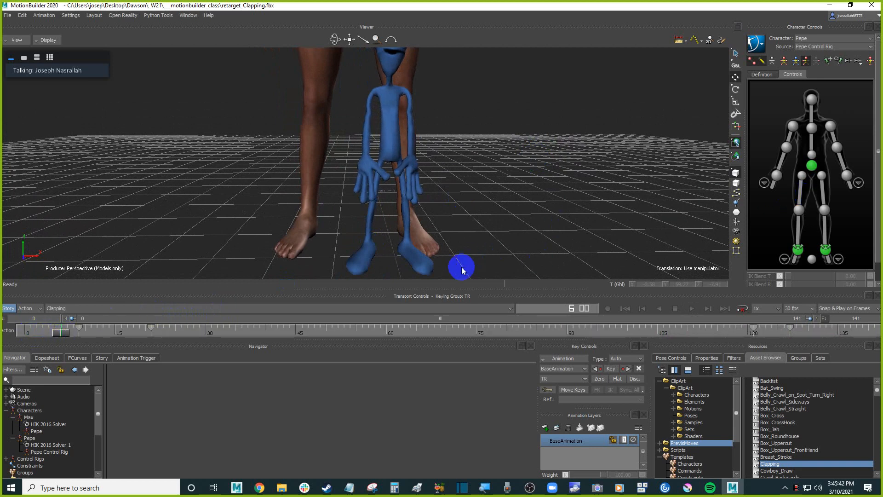
scroll(869, 178, down, 2)
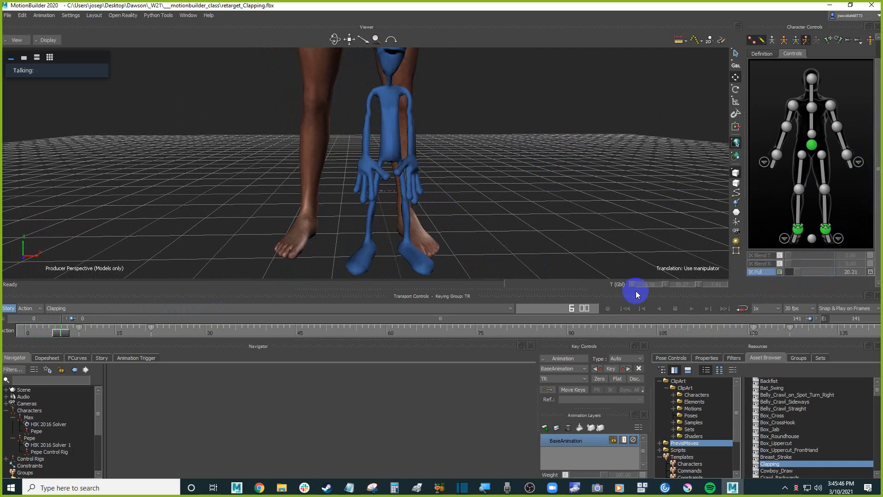
click(826, 229)
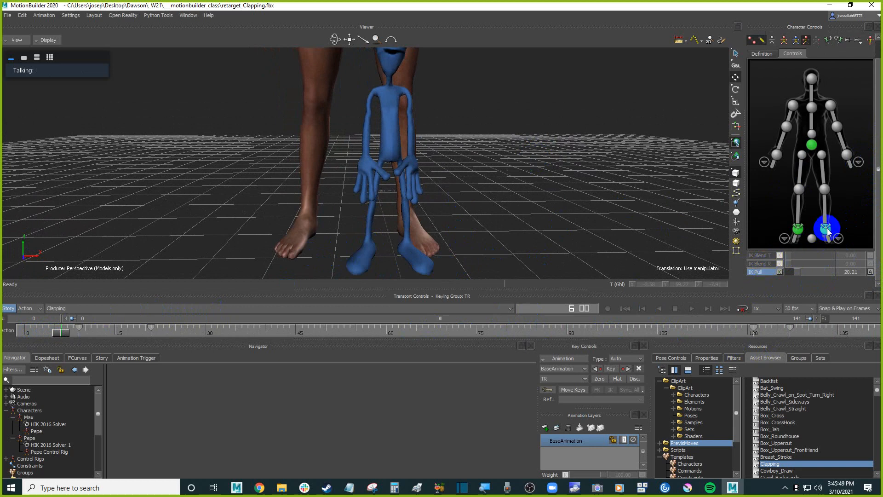
click(846, 155)
click(778, 157)
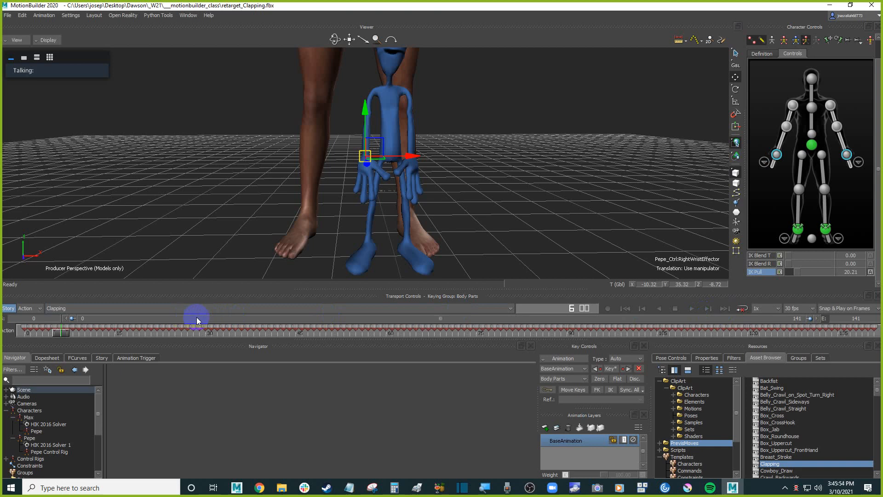
Delete all IK Pull keys of the wrists from their function curves and set the wrists' IK Pull to 0
click(77, 358)
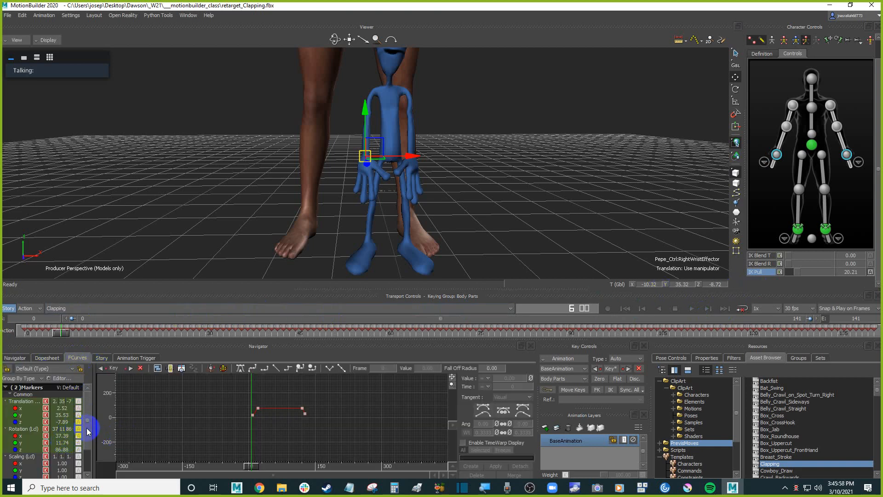
drag(95, 426, 141, 427)
click(136, 432)
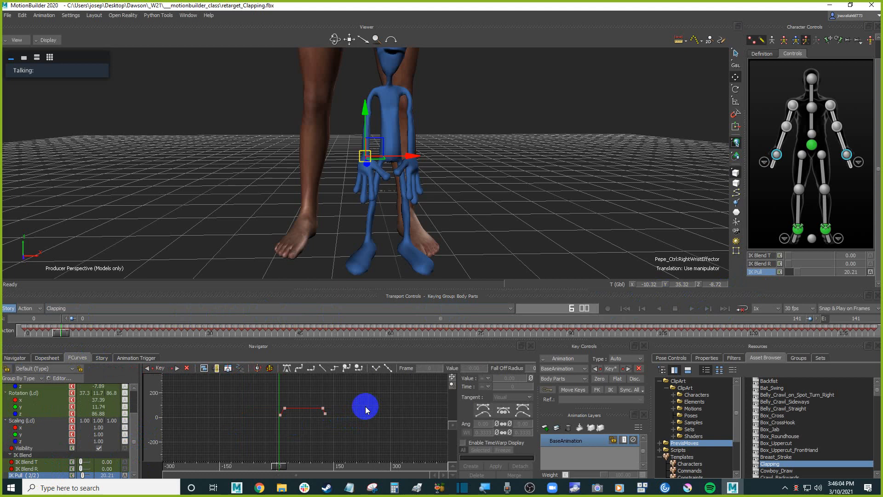
drag(355, 399, 235, 451)
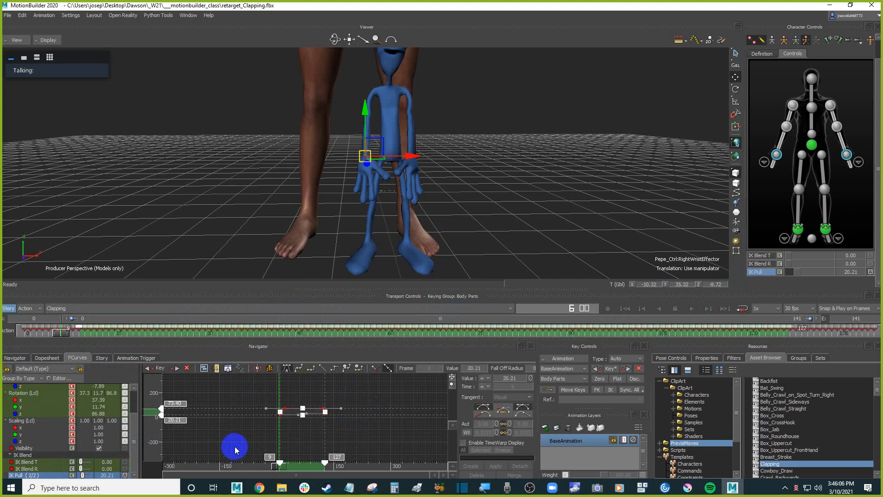
click(234, 448)
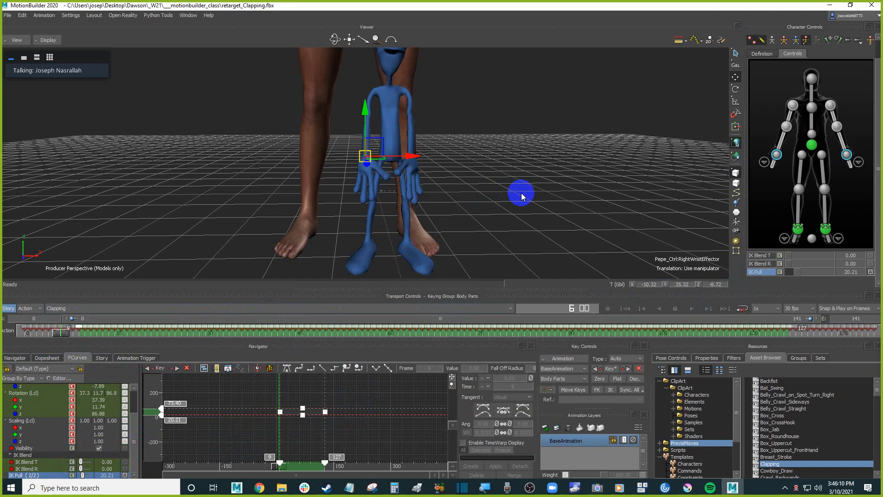
click(787, 275)
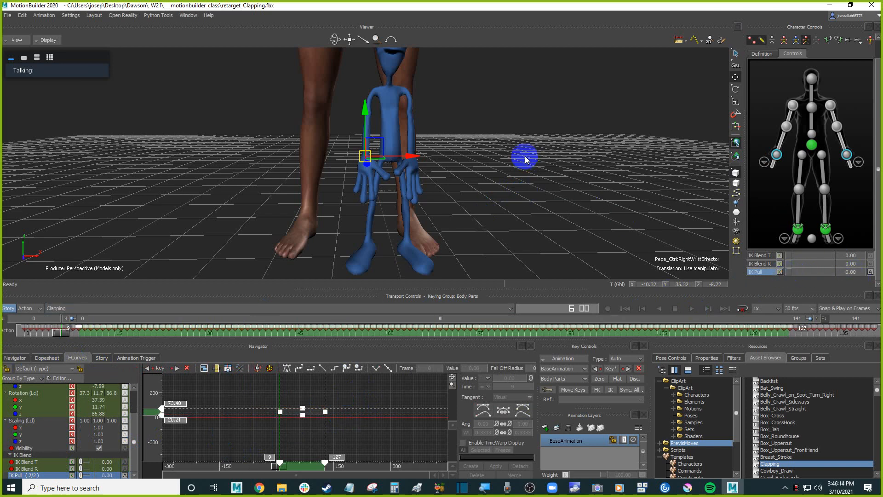
Play the animation and examine Pepe's clapping from the side with IK Pull removed
key(ctrl+space)
ctrl+shift+drag(525, 156, 559, 176)
key(ctrl+space)
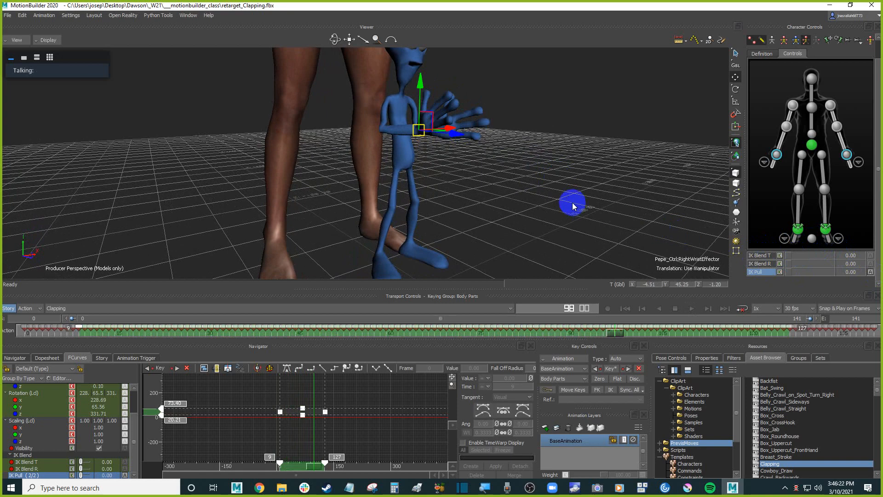
key(ctrl+space)
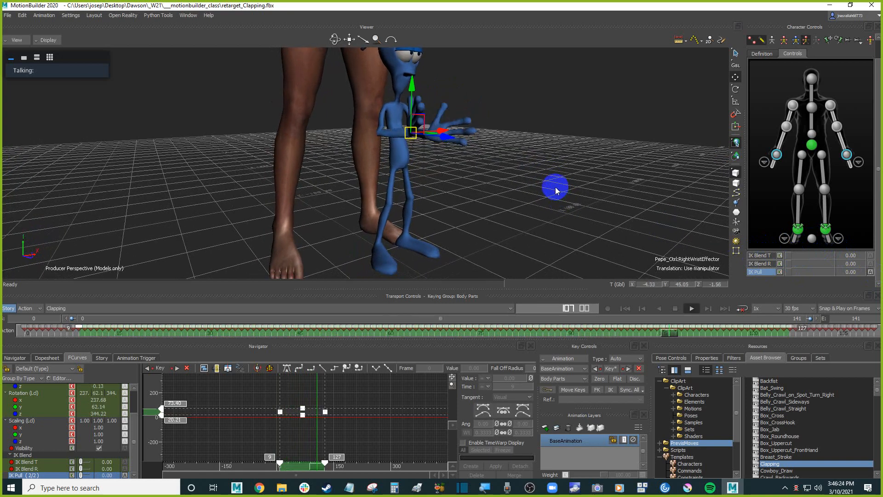
Clear the selection, scrub through Pepe's clapping to frame 20 and add a new animation layer above BaseAnimation
click(579, 199)
ctrl+shift+drag(579, 199, 530, 215)
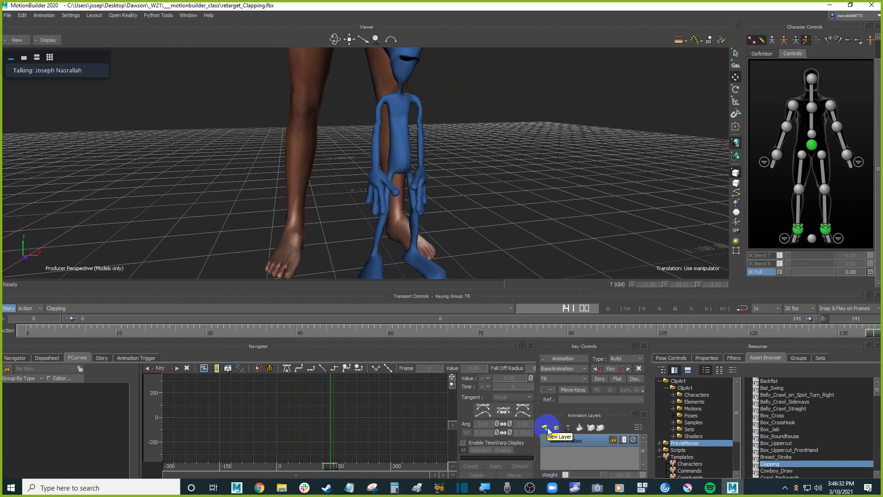
drag(363, 332, 446, 330)
ctrl+drag(457, 185, 553, 233)
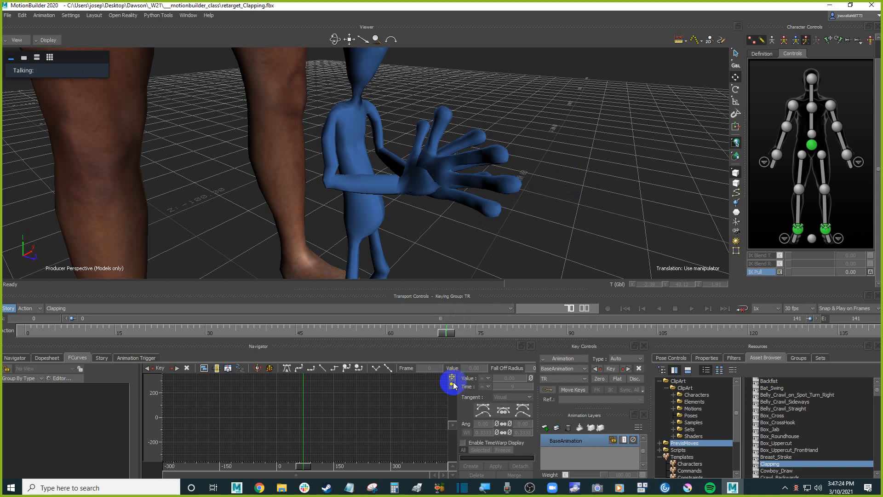
drag(445, 332, 200, 331)
ctrl+shift+drag(632, 172, 587, 167)
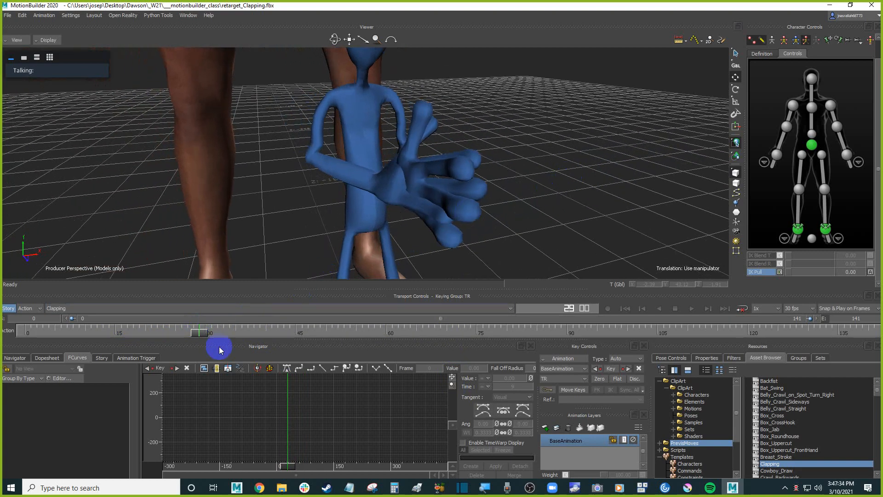
drag(199, 332, 144, 331)
click(545, 427)
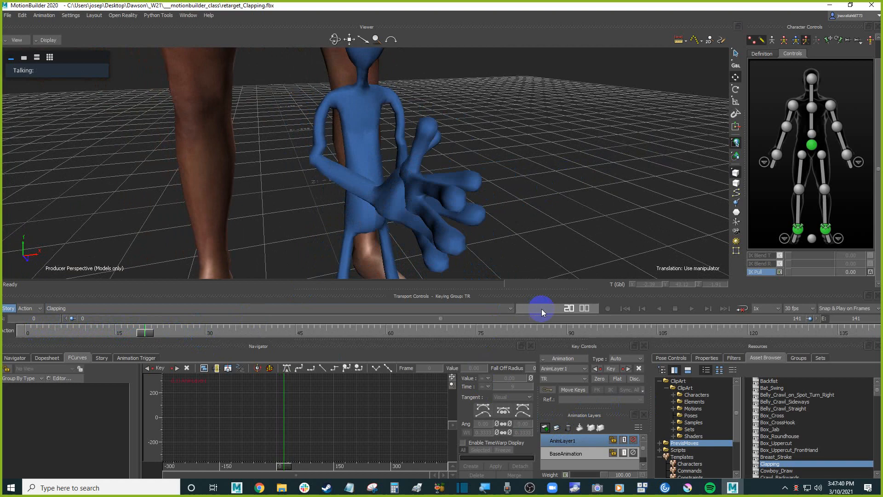
ctrl+drag(530, 215, 542, 197)
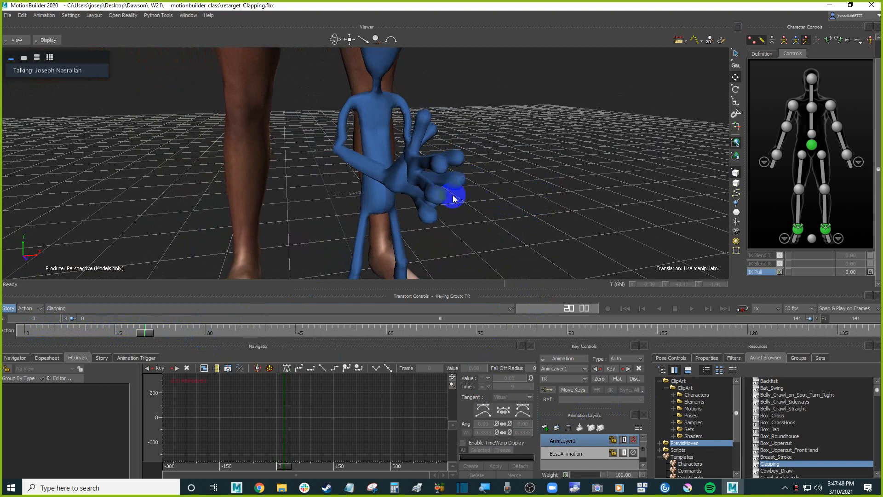
ctrl+shift+drag(453, 191, 540, 199)
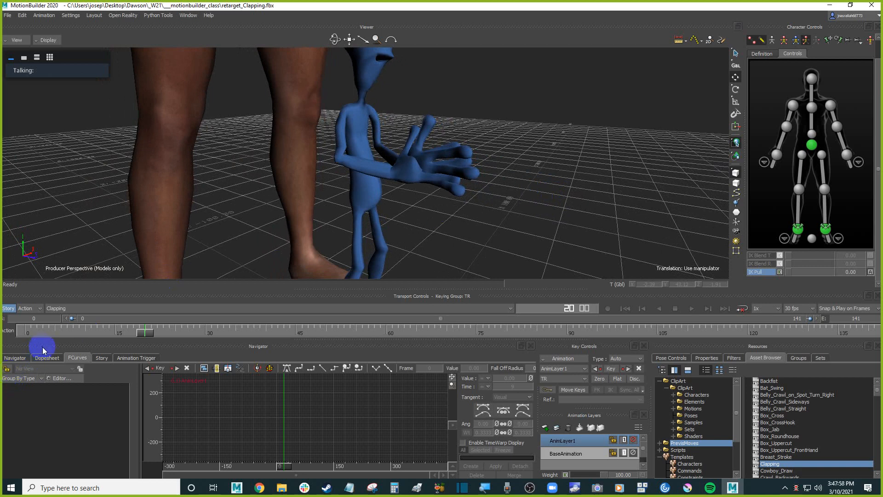
Find the Clapping take in the scene's takes and duplicate it
click(15, 358)
drag(102, 400, 138, 449)
click(23, 440)
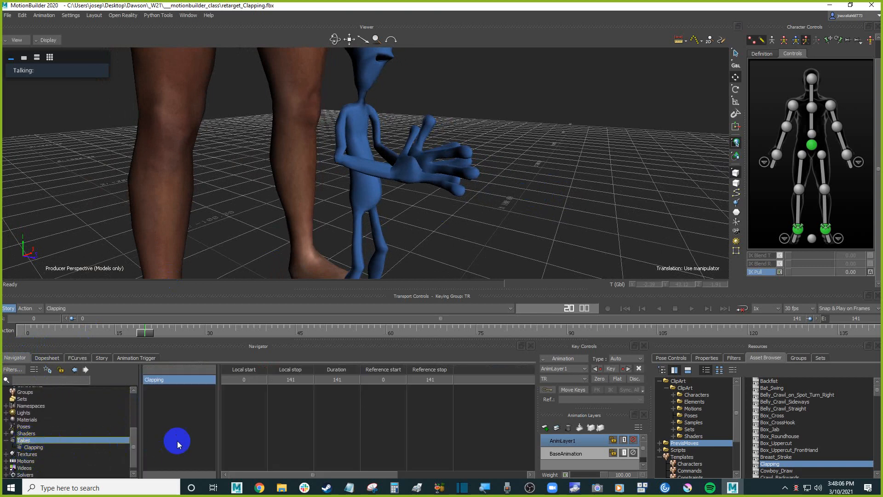
drag(139, 432, 148, 456)
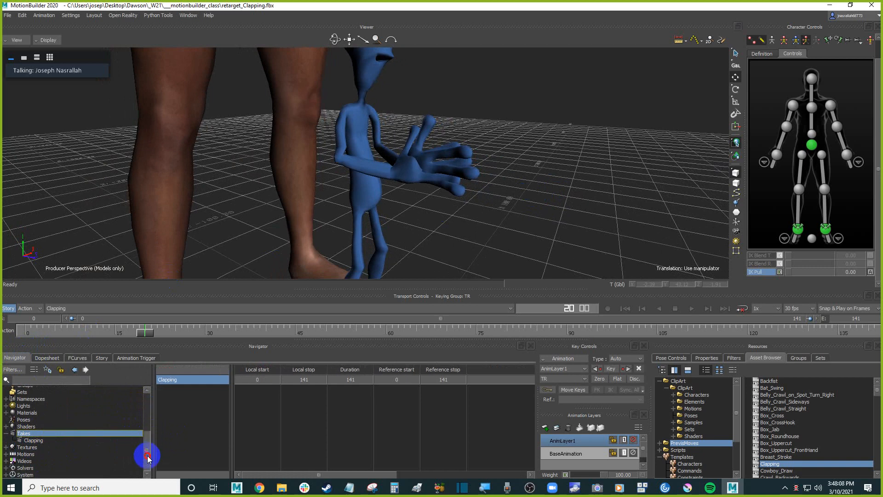
right_click(60, 442)
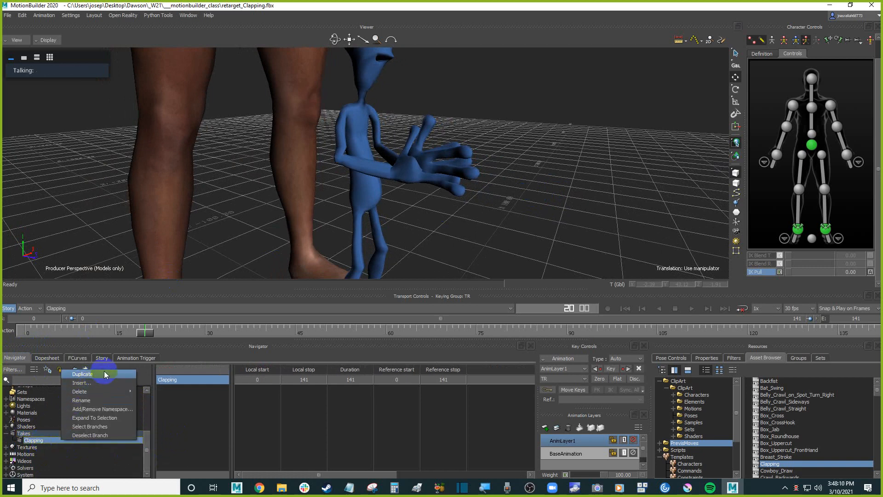
click(99, 370)
Rename the duplicated take as Clapping_hands and make it the current take
click(41, 447)
double_click(200, 379)
double_click(182, 380)
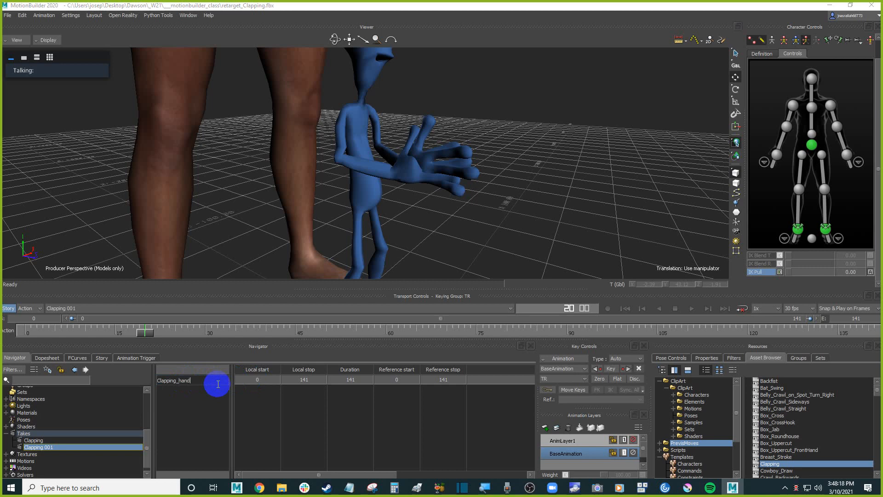
key(Return)
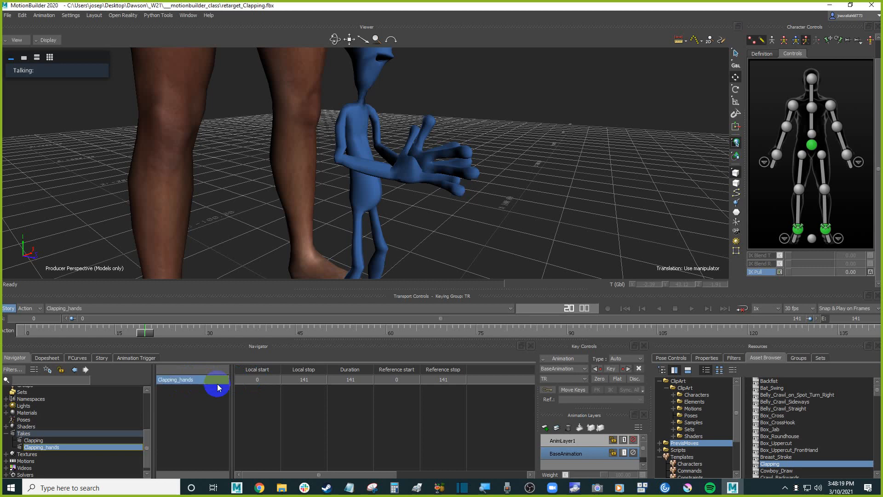
click(55, 440)
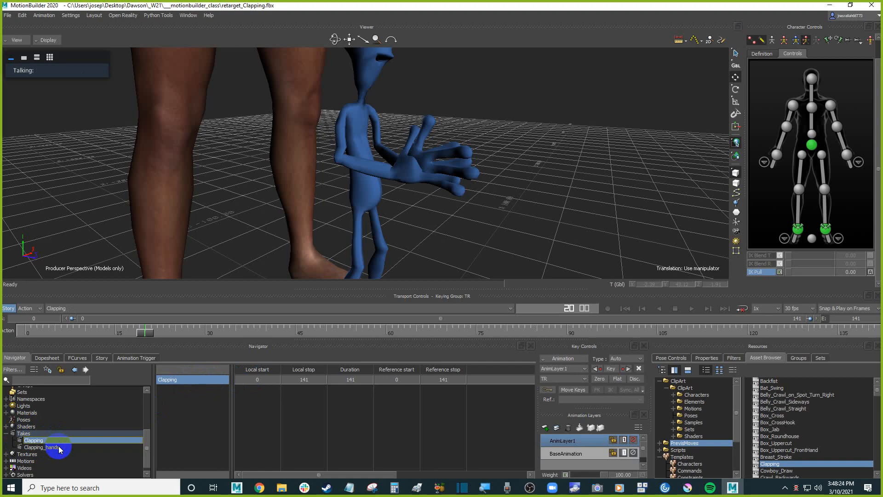
double_click(59, 447)
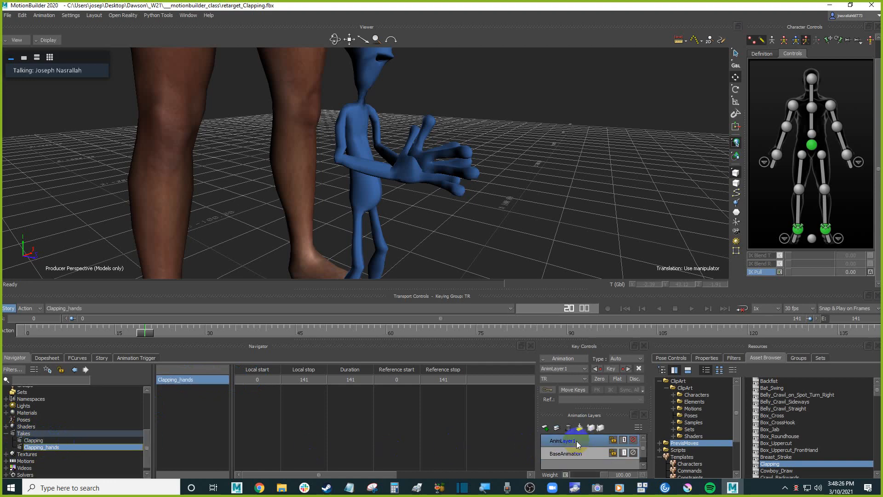
Select Pepe's right wrist effector and make AnimLayer1 the active animation layer
alt+drag(566, 147, 553, 160)
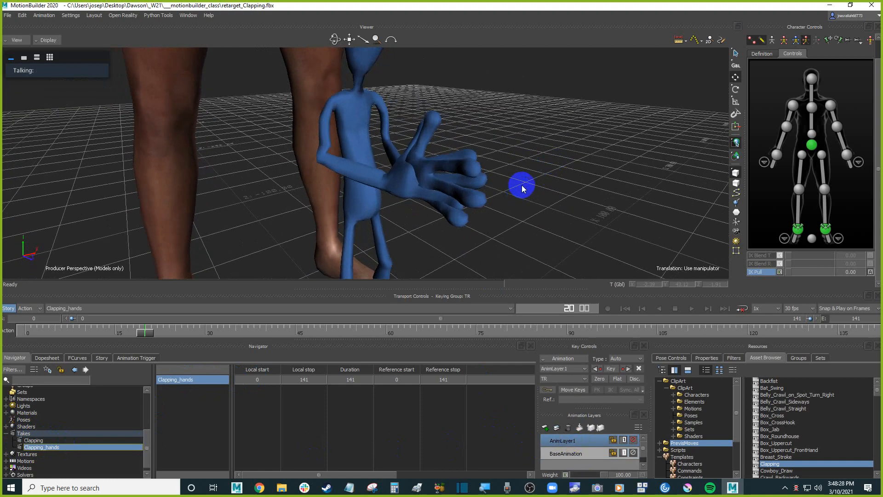
click(776, 155)
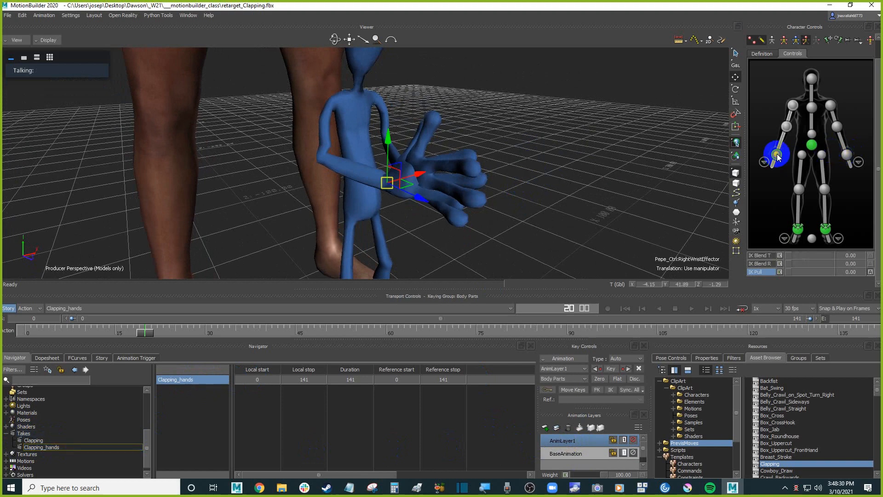
scroll(864, 77, up, 1)
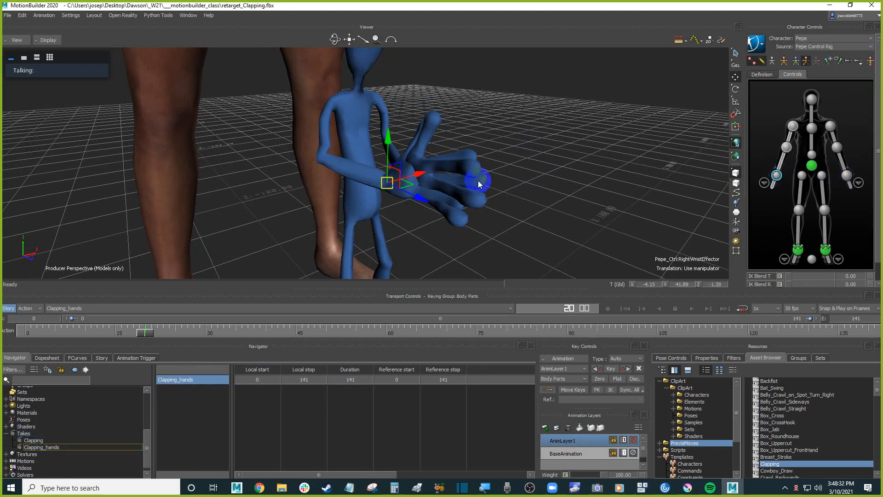
mouse_move(537, 166)
alt+mouse_down()
mouse_move(524, 172)
mouse_move(535, 170)
alt+mouse_up()
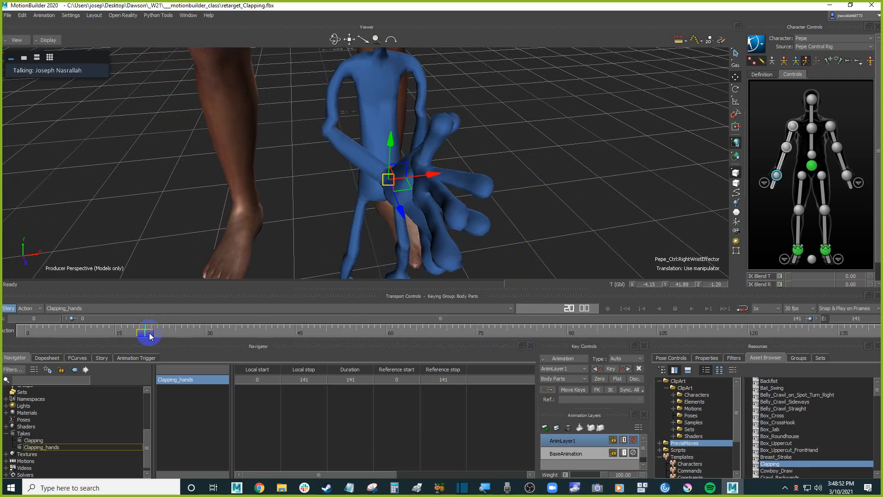
click(570, 453)
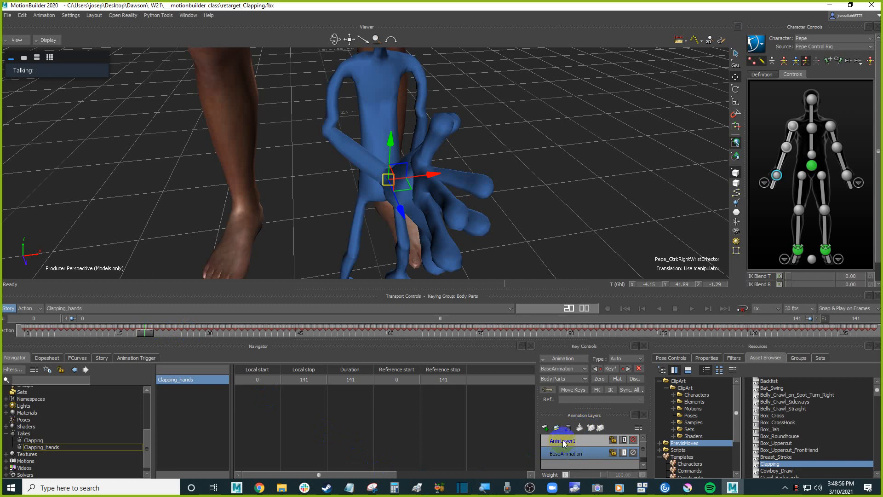
click(562, 440)
Key the right wrist effector on AnimLayer1 at frame 19 and set a zero key at frame 12
mouse_move(145, 331)
mouse_down()
mouse_move(88, 331)
mouse_move(141, 318)
mouse_up()
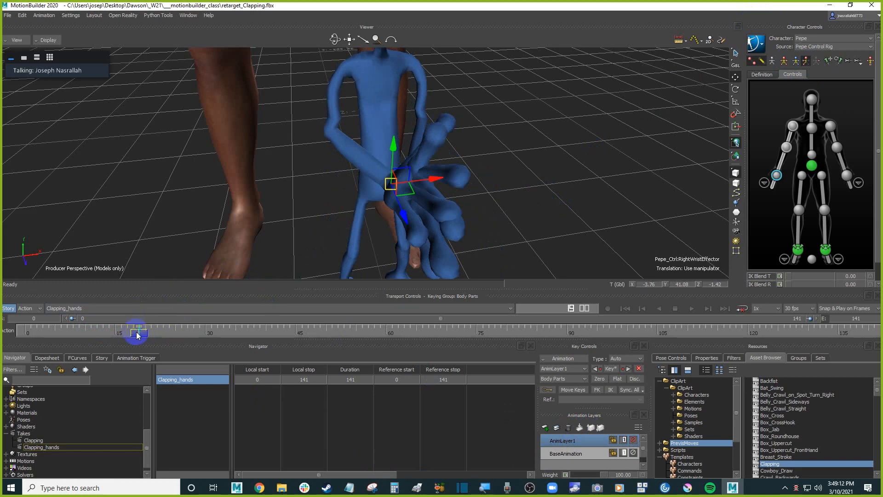
drag(138, 334, 97, 334)
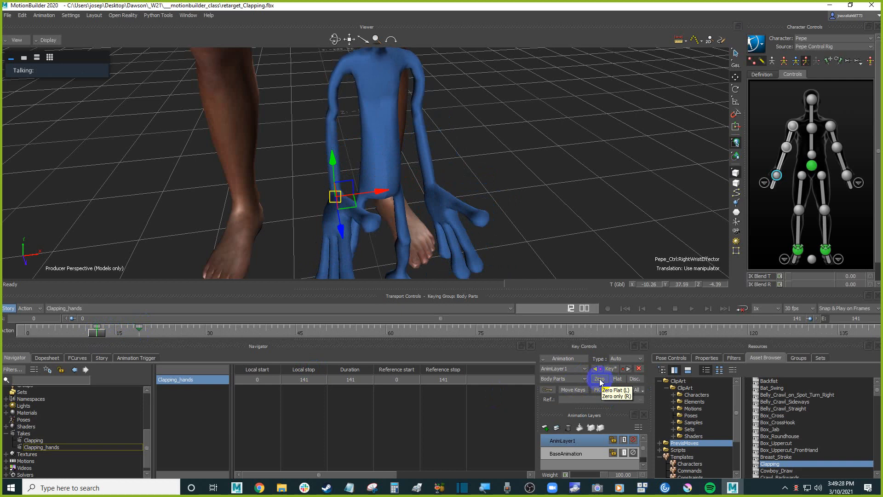
click(600, 379)
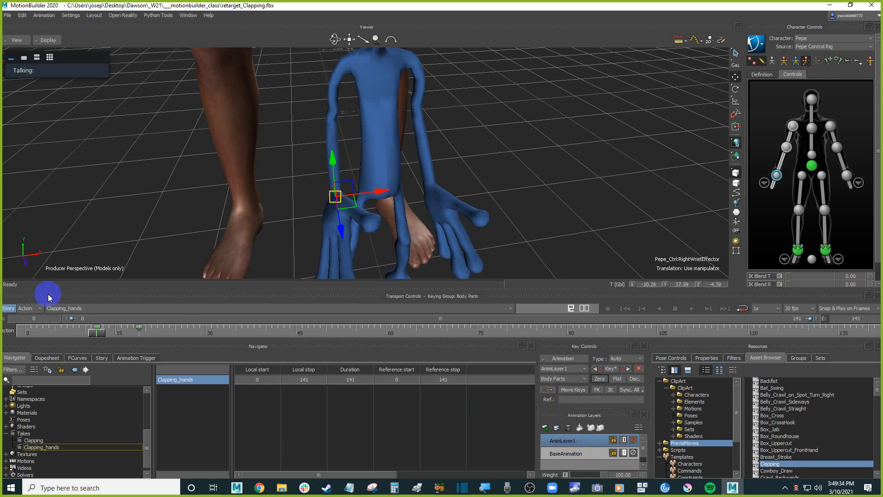
At frame 19, move the right wrist effector to about X -6.05, rotate it to about 178, -65, -105 and key it
drag(101, 334, 138, 331)
drag(441, 185, 421, 181)
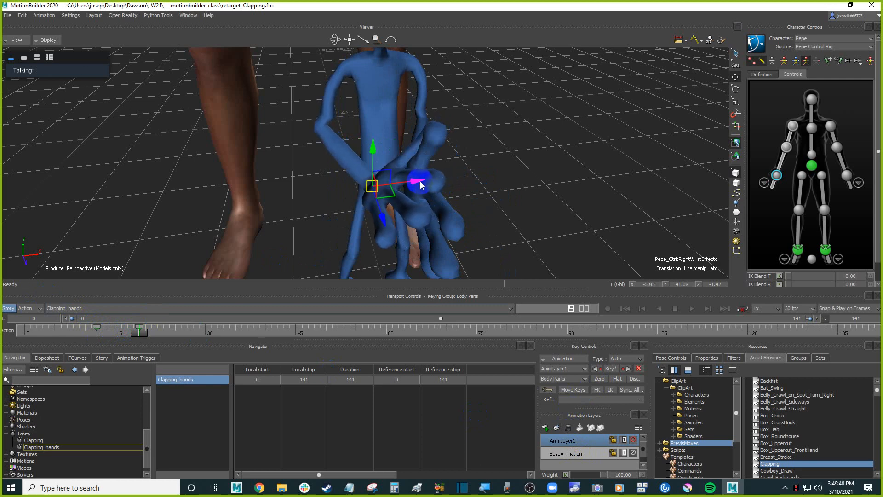
key(r)
drag(355, 131, 346, 144)
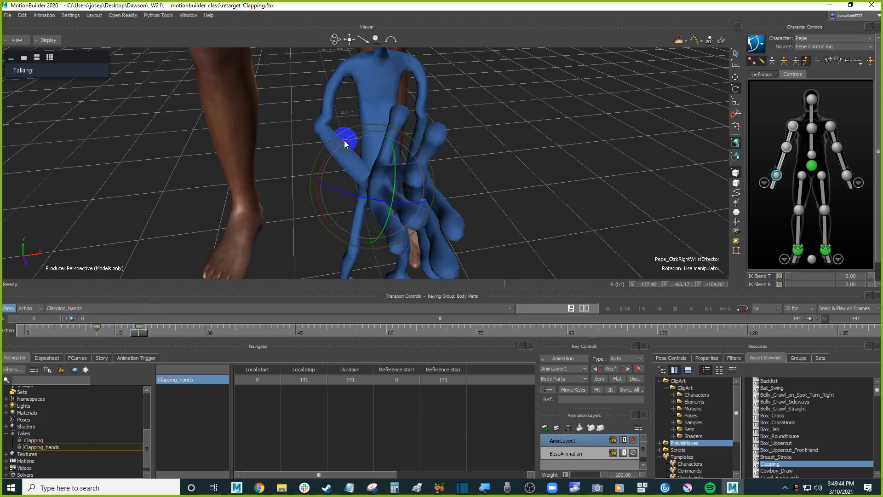
click(603, 381)
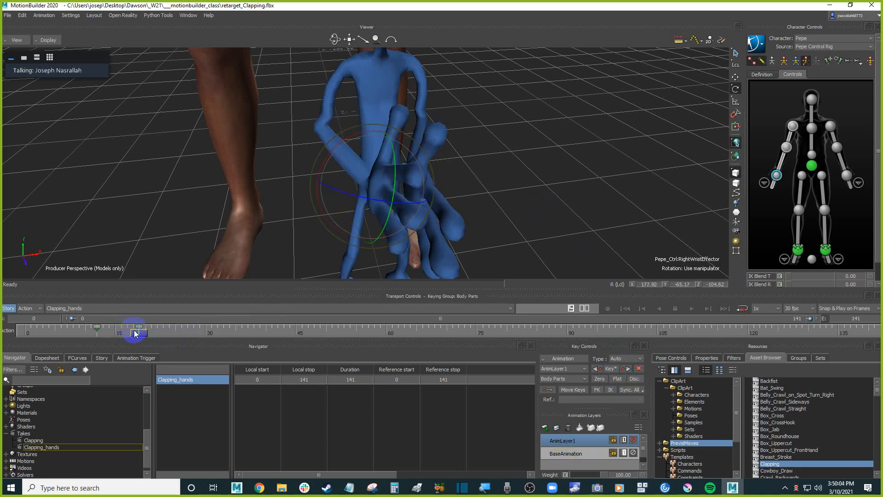
Check the wrist correction between frames 12 and 19, and refine the right wrist's rotation at frame 19
click(101, 331)
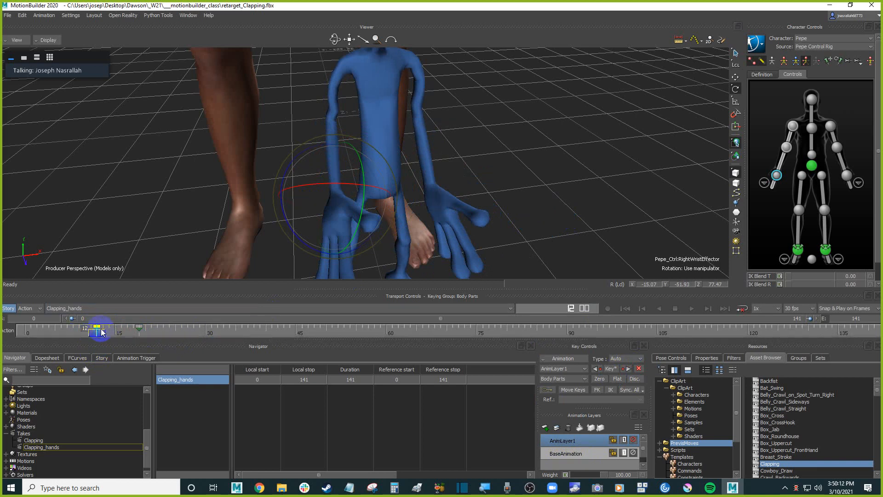
drag(100, 336, 142, 334)
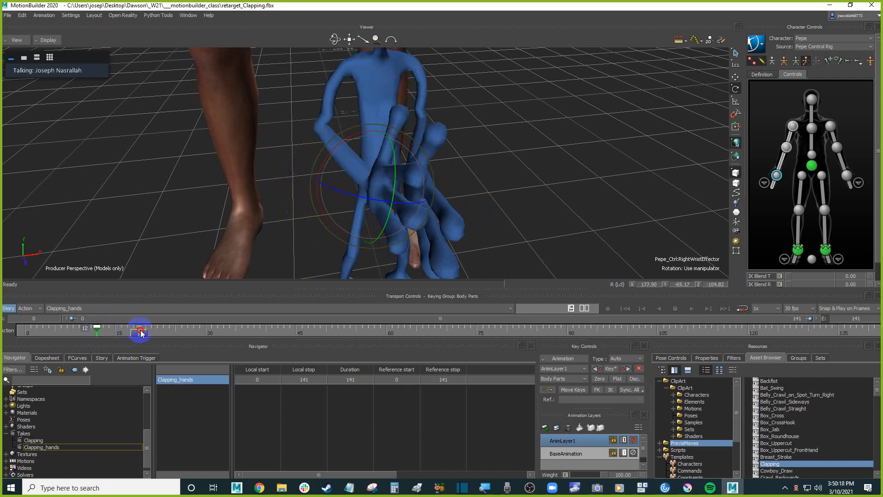
alt+drag(526, 201, 528, 224)
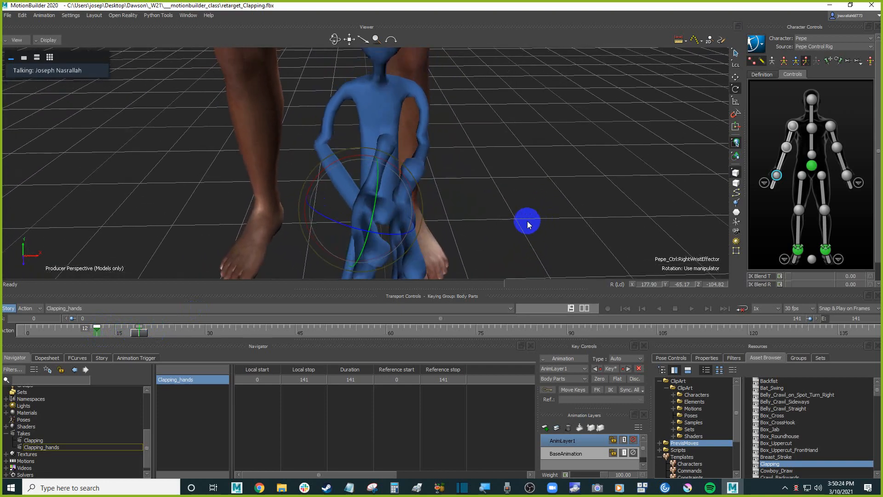
key(w)
key(F5)
drag(411, 209, 548, 225)
key(e)
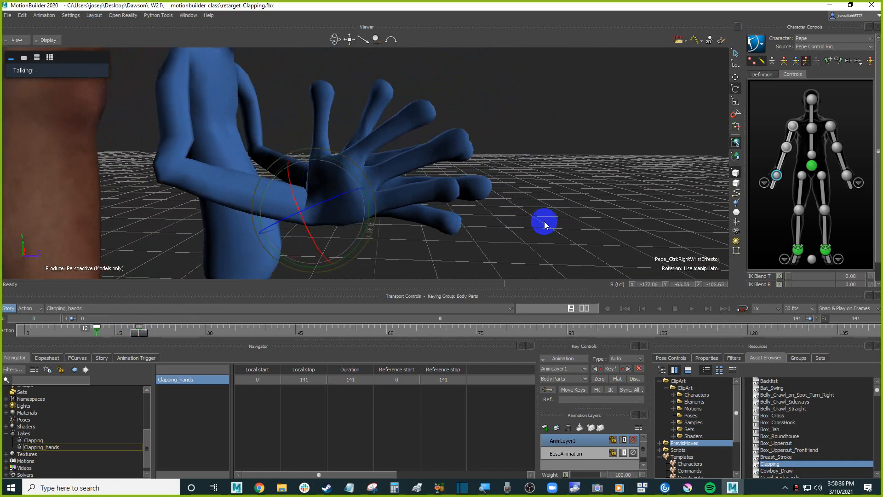
mouse_move(370, 212)
mouse_down()
mouse_move(371, 222)
mouse_move(306, 167)
mouse_move(368, 209)
mouse_move(346, 182)
mouse_move(374, 212)
mouse_move(370, 219)
mouse_up()
mouse_move(573, 224)
ctrl+shift+mouse_down()
mouse_move(396, 218)
mouse_move(615, 224)
mouse_move(578, 218)
mouse_move(550, 199)
mouse_move(526, 205)
ctrl+shift+mouse_up()
Scrub the clap to frame 21, adjust the right wrist effector's rotation and key it there
drag(120, 330, 140, 335)
ctrl+shift+drag(570, 161, 496, 189)
drag(128, 326, 151, 331)
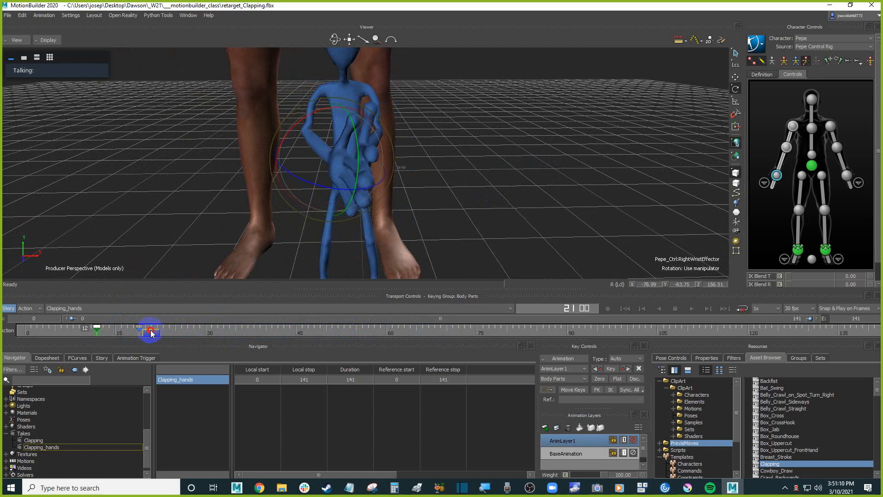
scroll(484, 174, up, 2)
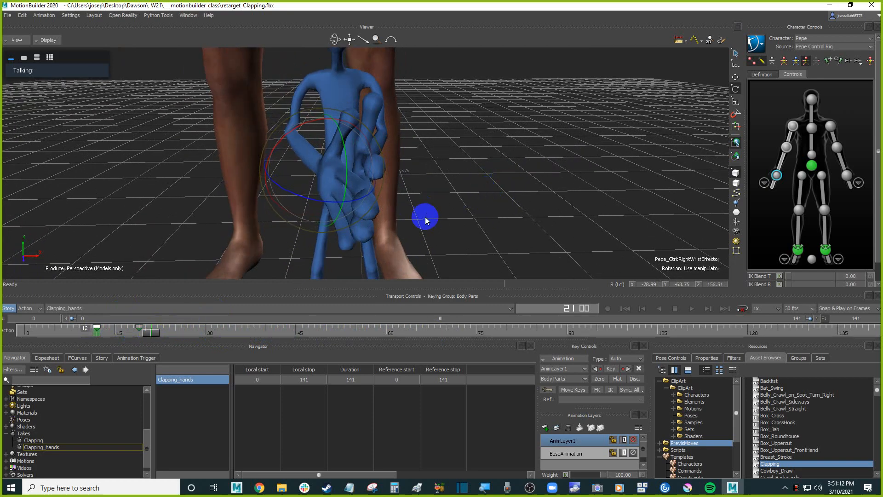
drag(361, 197, 356, 203)
click(154, 335)
Scrub ahead to review the clap, delete the right wrist's key at frame 19 and go to frame 28
drag(153, 335, 252, 331)
click(152, 329)
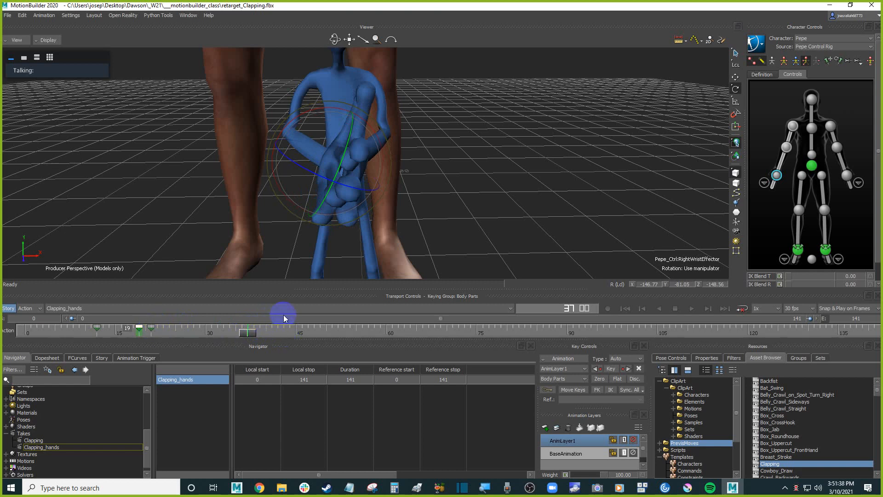
drag(247, 331, 152, 332)
click(139, 329)
mouse_move(144, 336)
mouse_down()
mouse_move(139, 331)
mouse_move(339, 334)
mouse_move(145, 336)
mouse_move(194, 333)
mouse_up()
key(k)
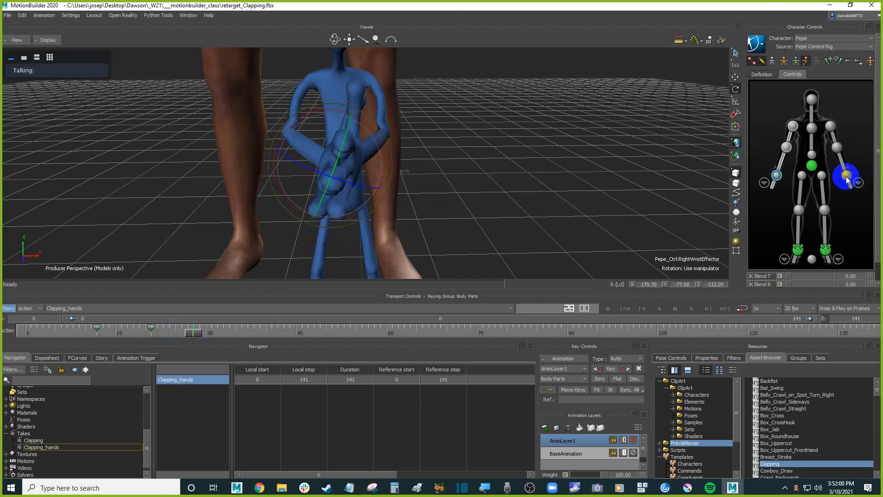
Inspect which frames hold keys for the left wrist, right wrist and head effectors on AnimLayer1
click(615, 190)
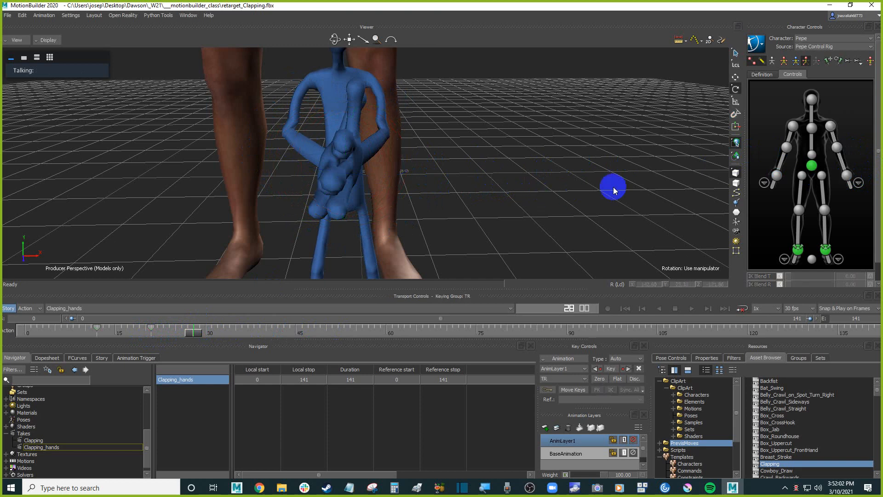
click(847, 175)
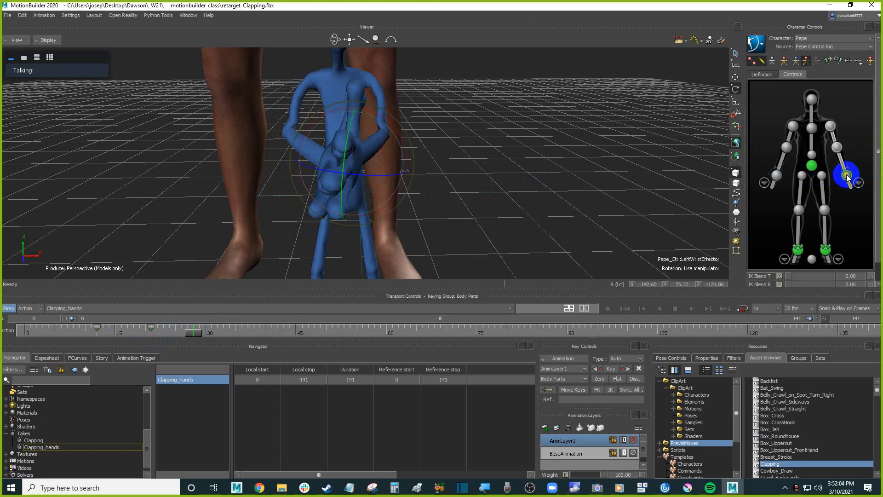
click(778, 177)
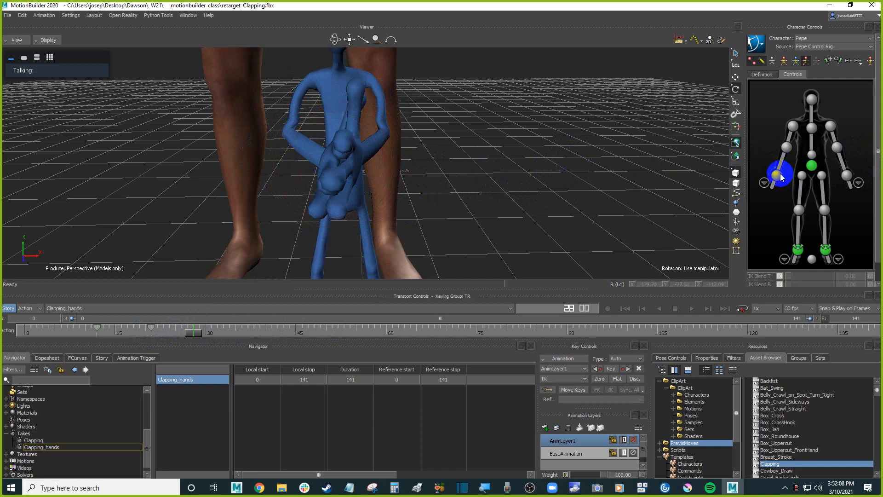
click(847, 176)
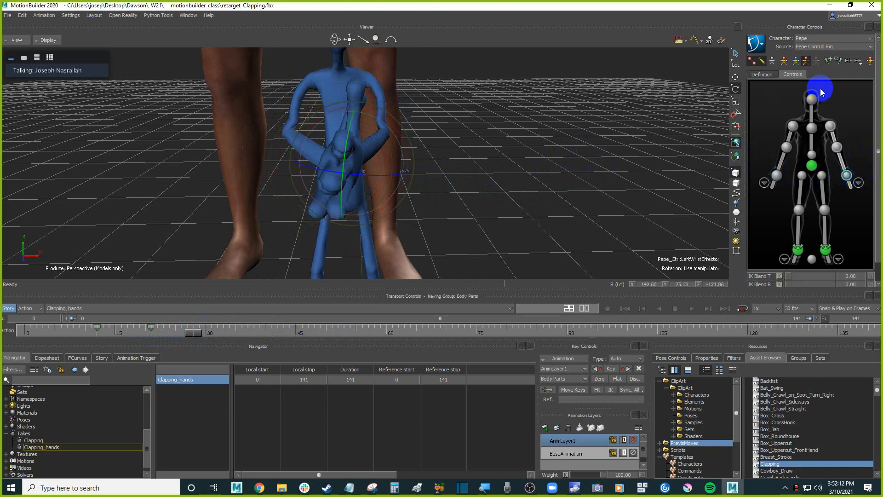
click(815, 102)
click(565, 120)
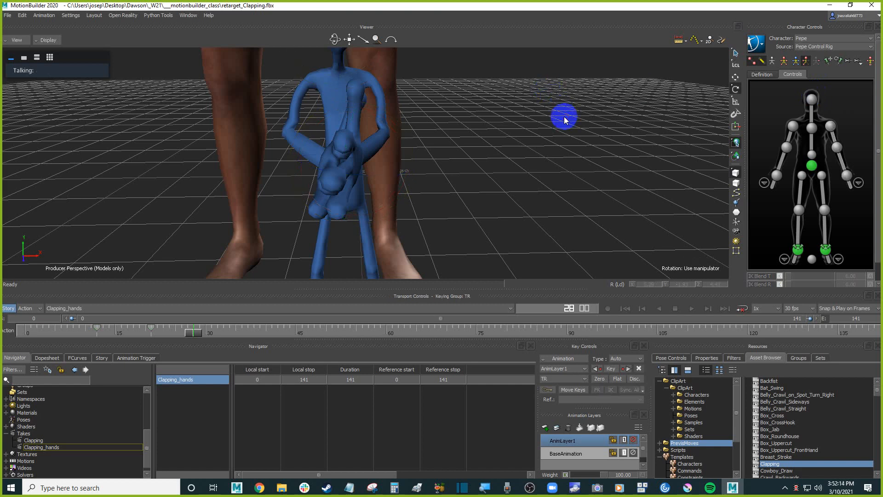
click(777, 175)
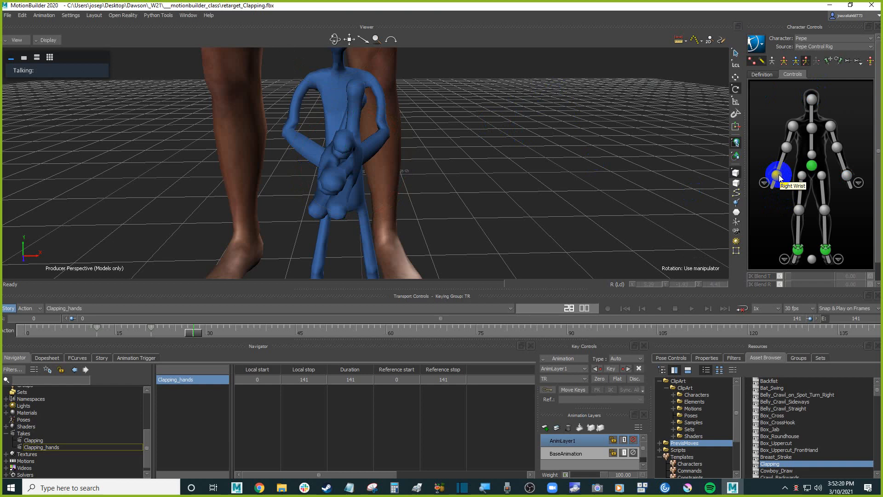
click(779, 178)
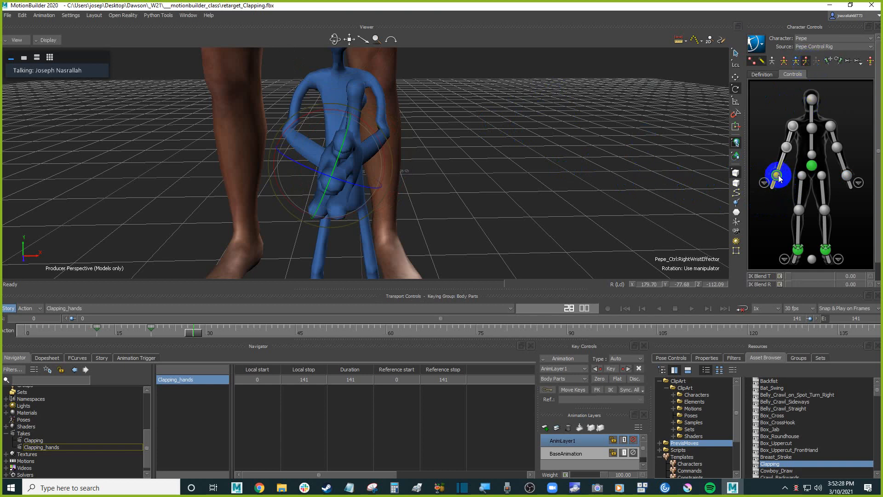
click(624, 161)
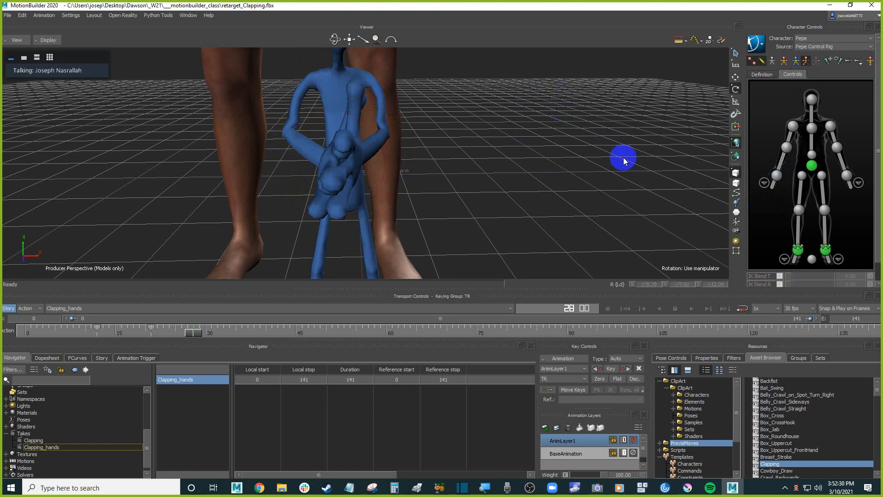
click(811, 102)
Delete the AnimLayer1 keys at frames 12 and 21, and check the head and wrist effectors for remaining keys
click(118, 338)
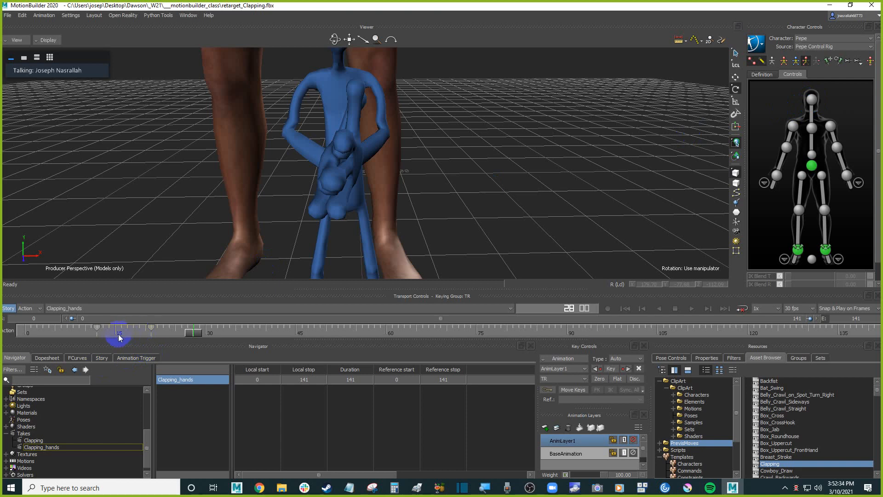
drag(88, 334, 172, 336)
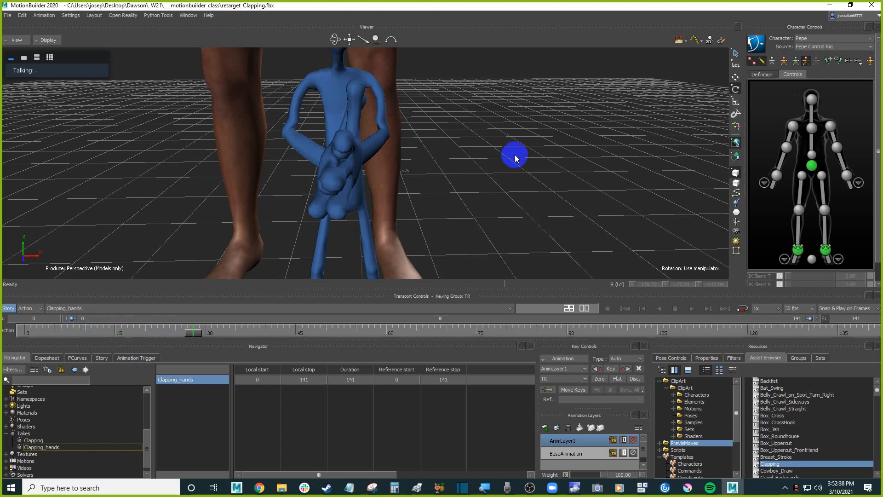
click(780, 127)
click(812, 100)
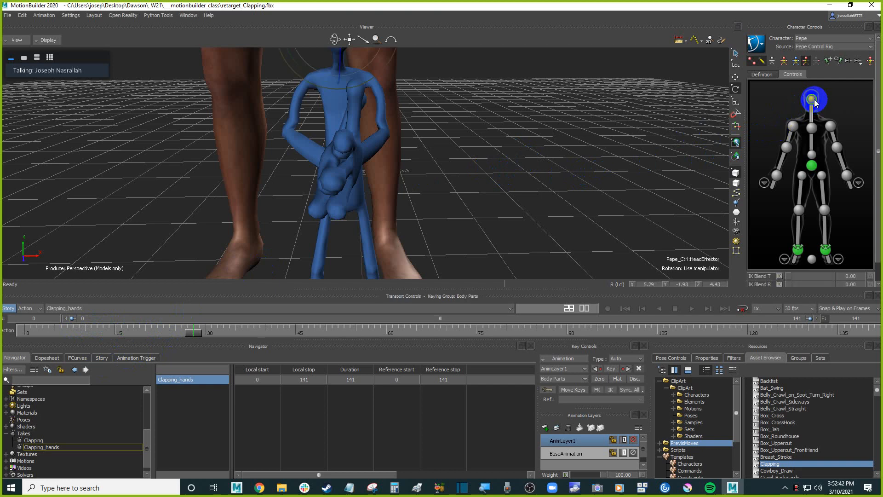
click(847, 177)
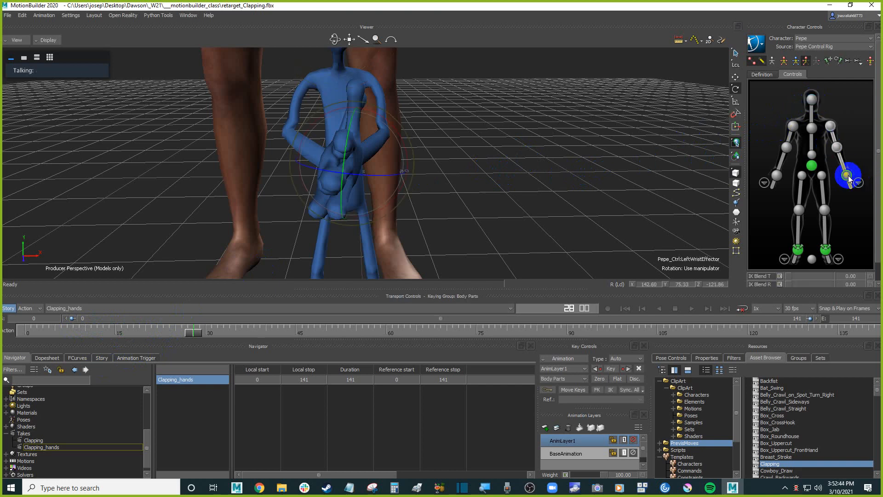
click(779, 179)
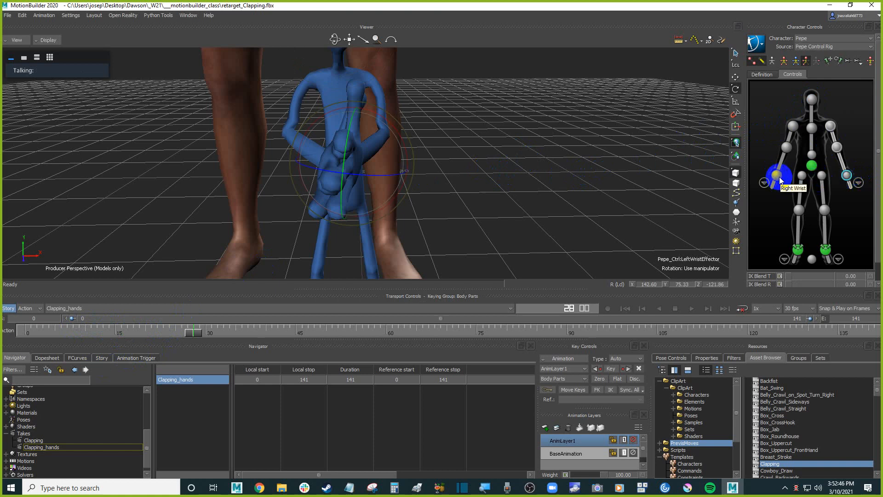
Compare the keyframes of the right and left wrist effectors on the timeline
click(778, 179)
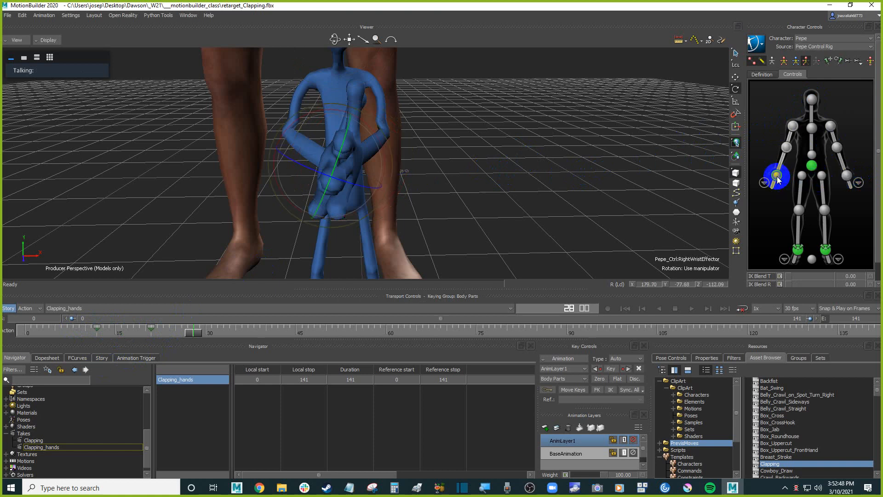
click(612, 146)
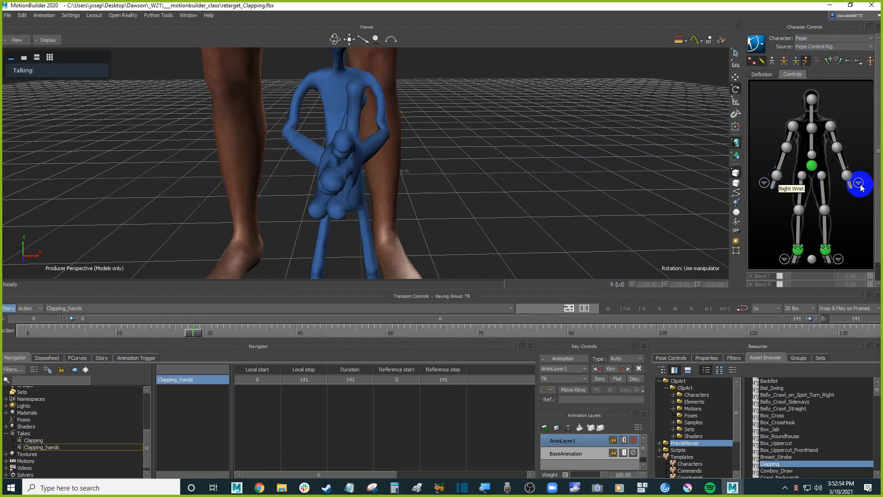
click(847, 175)
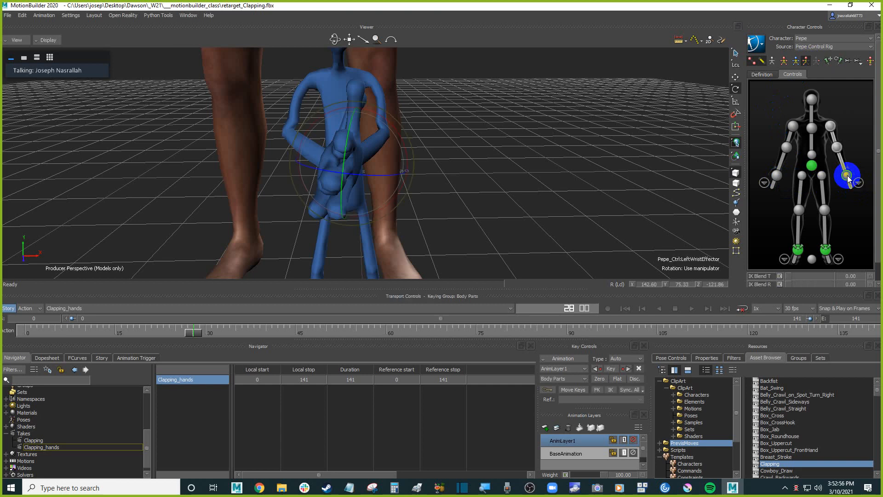
click(183, 302)
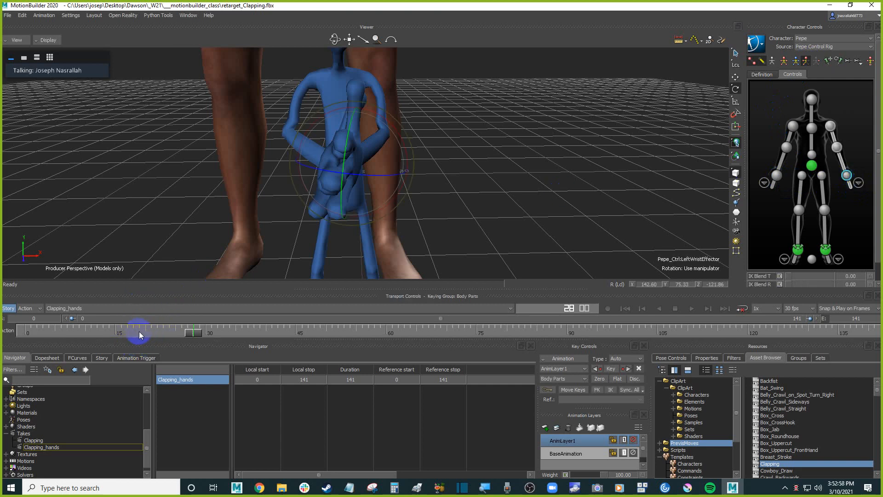
click(597, 134)
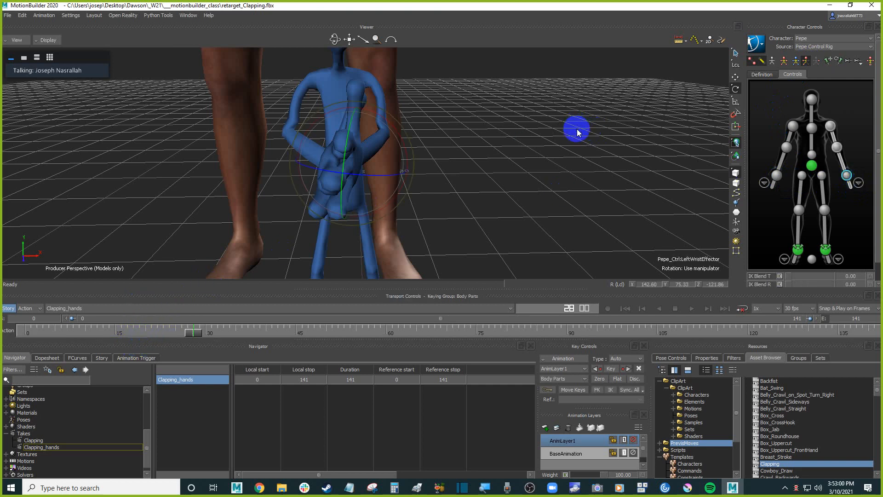
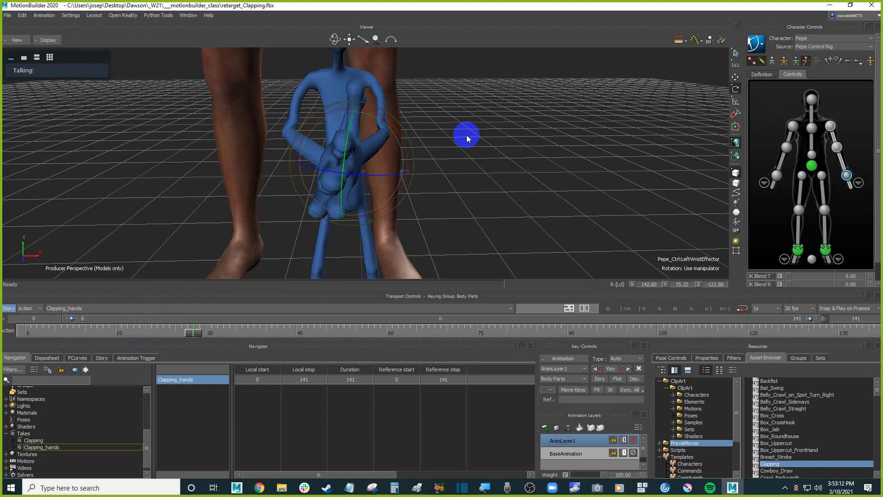
click(480, 146)
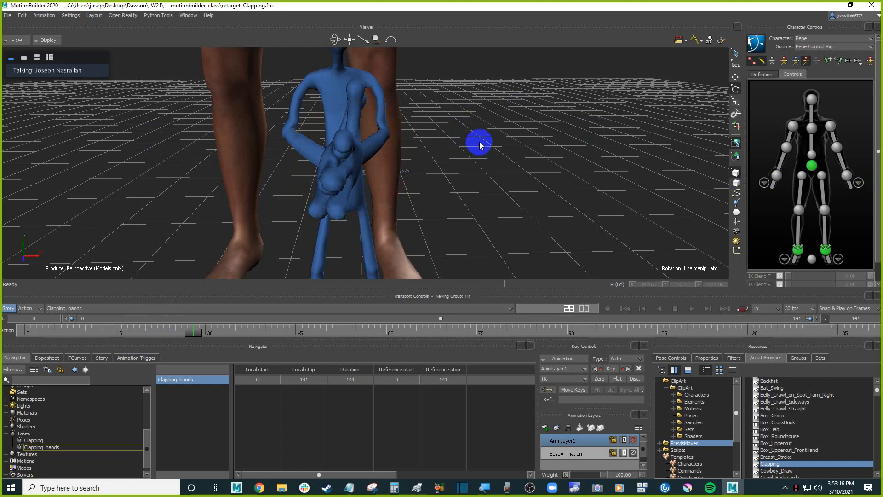
click(778, 178)
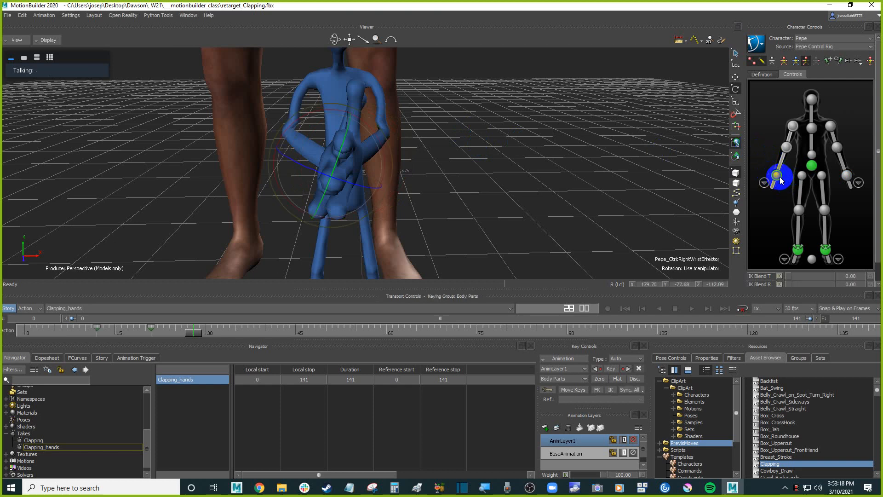
Move the left wrist effector away from the right hand at frame 28 and rotate it to about X 145, Y 76, Z -115
click(847, 175)
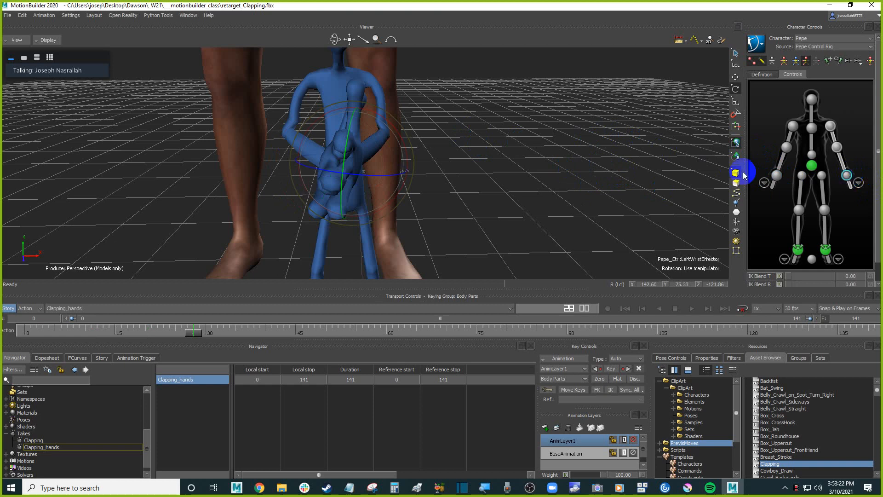
scroll(526, 180, up, 4)
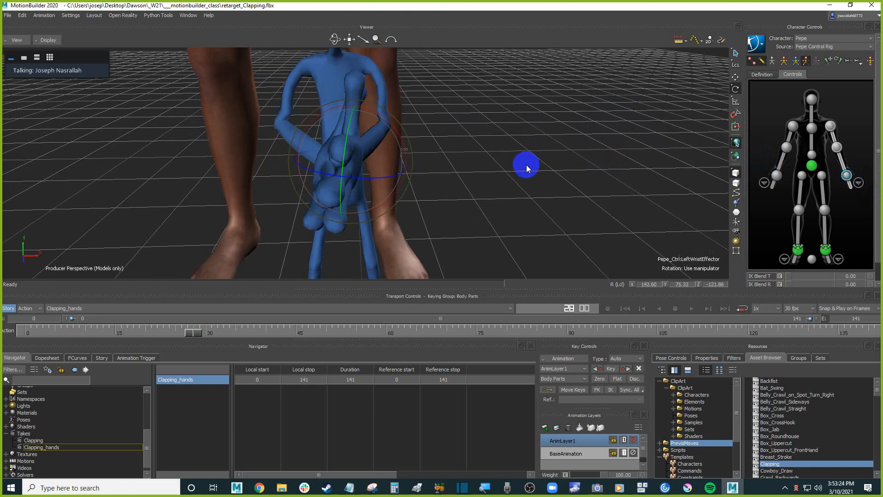
key(t)
drag(401, 171, 409, 171)
key(r)
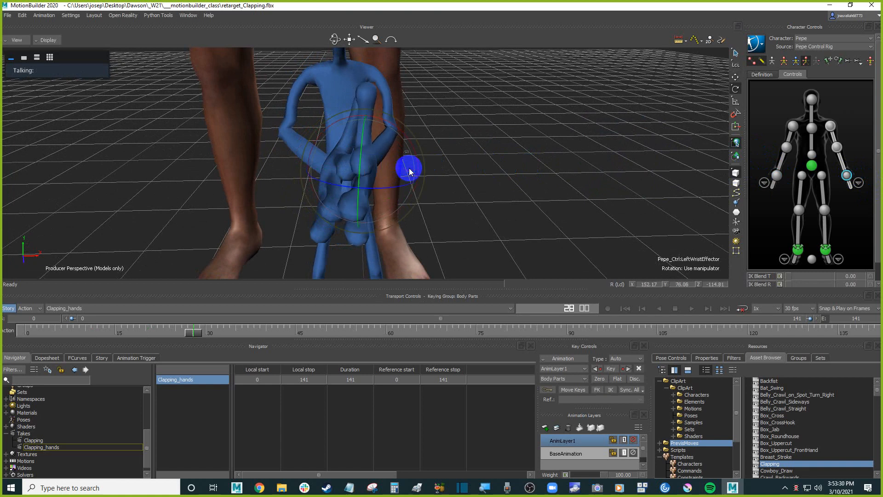
drag(406, 185, 423, 161)
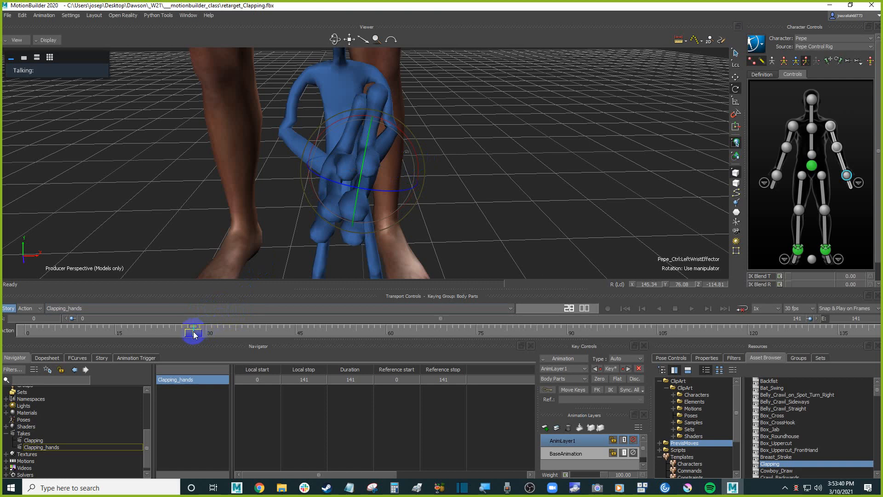
Check the earlier left-hand poses with AnimLayer1 muted and unmuted, and set a zero key for the left wrist at frame 15
drag(193, 336, 132, 335)
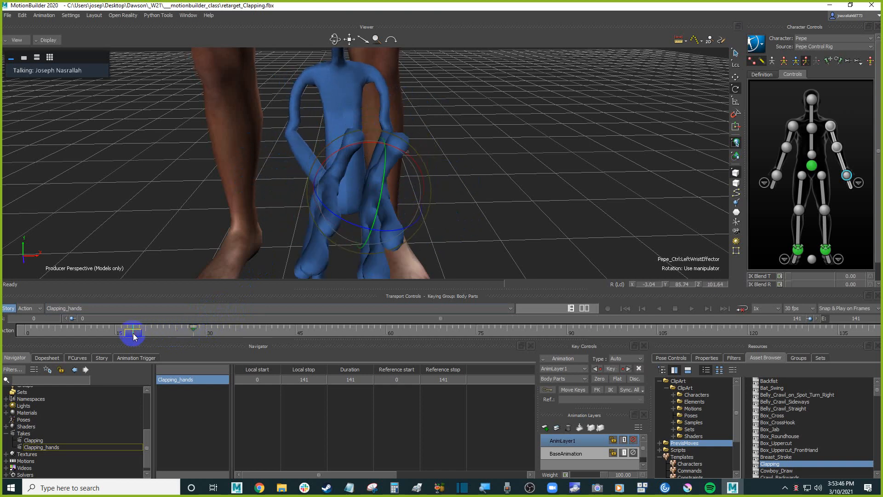
drag(137, 334, 102, 335)
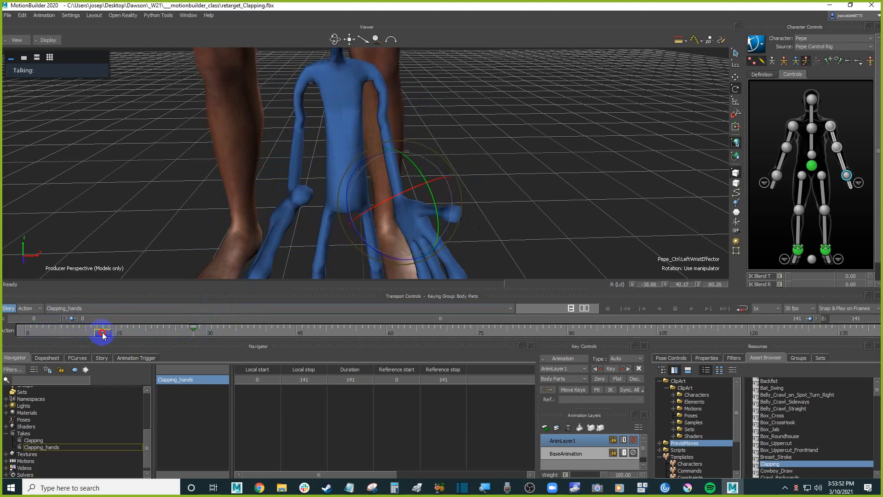
click(634, 438)
click(634, 438)
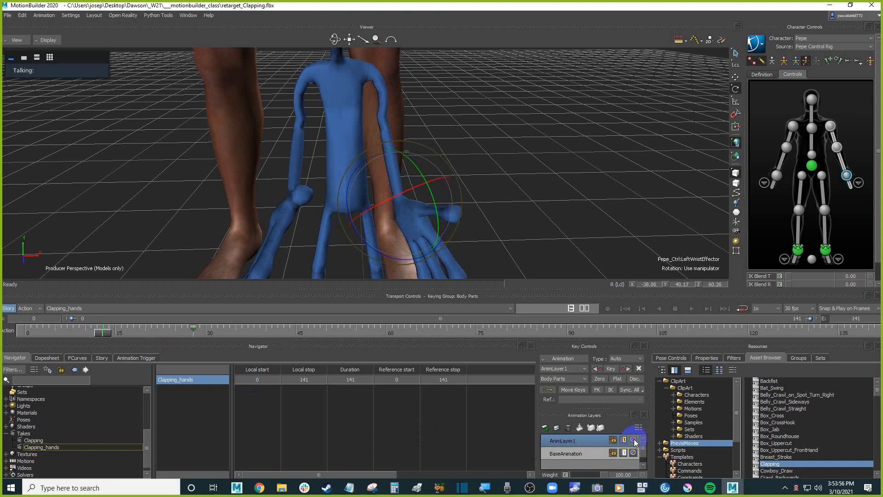
click(633, 439)
drag(101, 335, 115, 334)
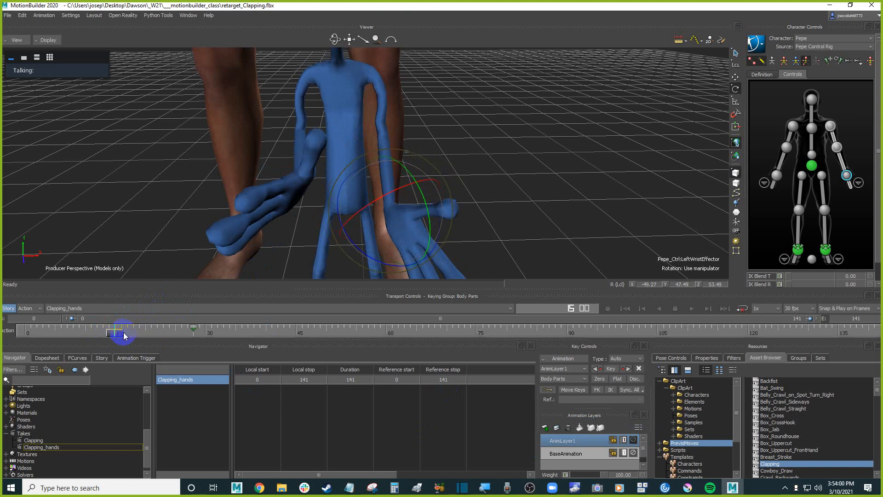
click(602, 380)
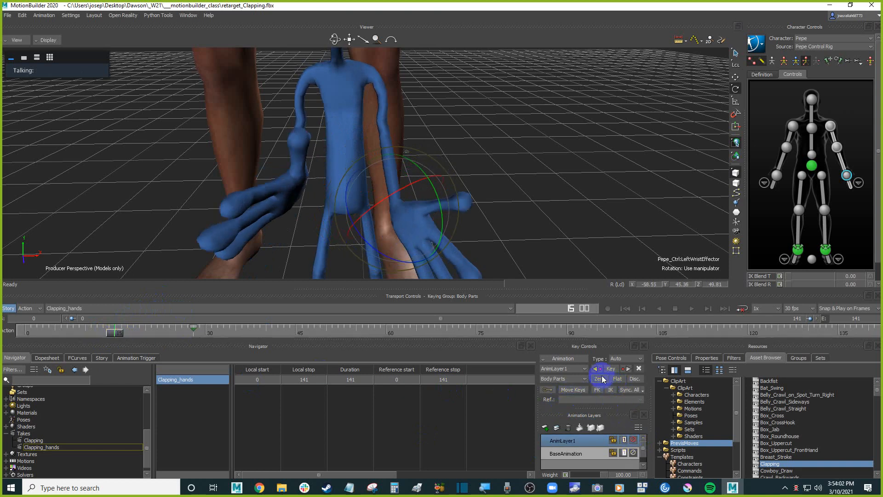
Play the Clapping_hands take from mid-clap onward to review the corrected hand motion
drag(114, 335, 344, 334)
click(523, 202)
scroll(519, 203, down, 3)
key(ctrl+space)
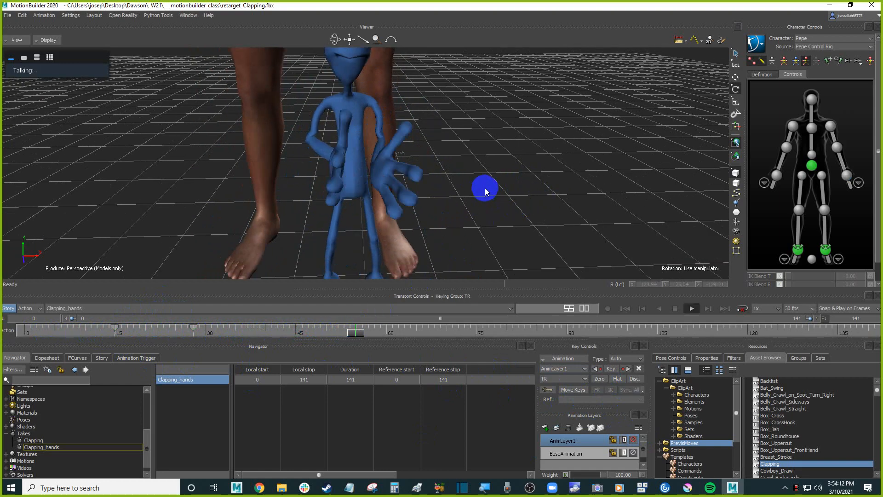
click(474, 193)
key(ctrl+space)
scroll(455, 190, up, 1)
ctrl+shift+drag(474, 187, 505, 198)
Key both wrist effectors at frame 122 on AnimLayer1
click(846, 175)
click(777, 175)
ctrl+shift+drag(587, 175, 583, 161)
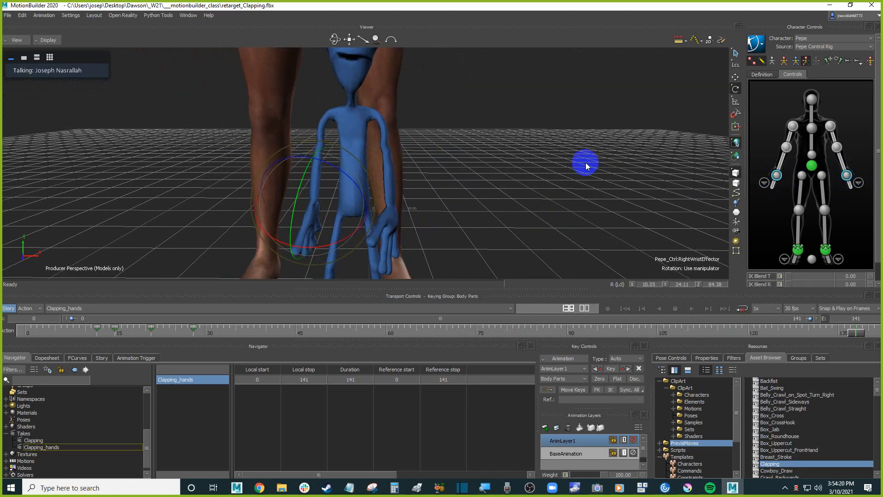
drag(870, 333, 760, 334)
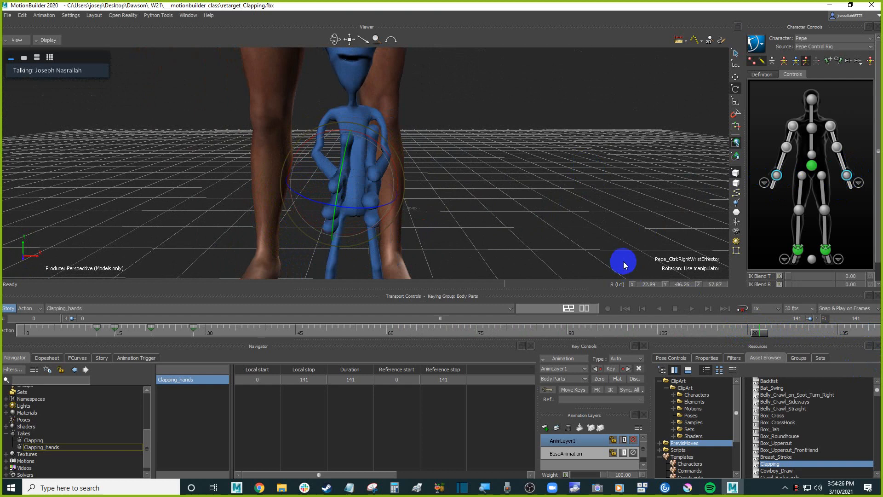
key(k)
Compare the poses at frames 28 and 122, and set a zero key for both wrists at frame 130
drag(758, 335, 191, 333)
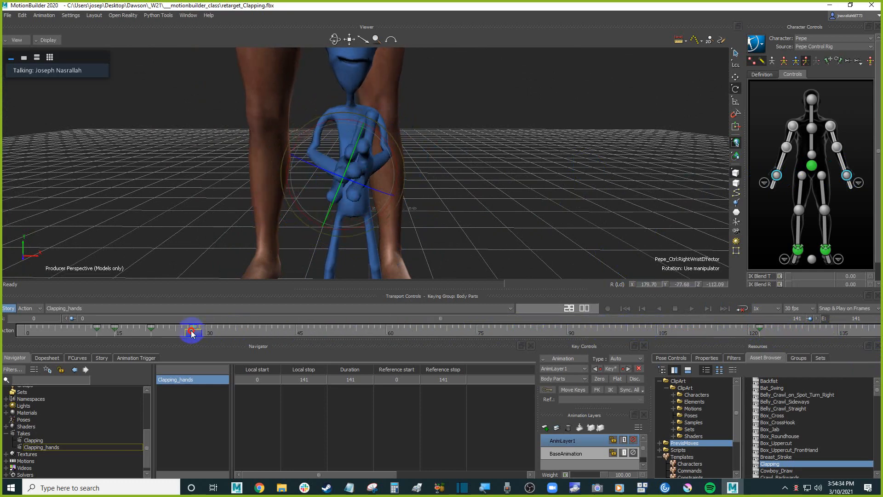
drag(191, 333, 759, 335)
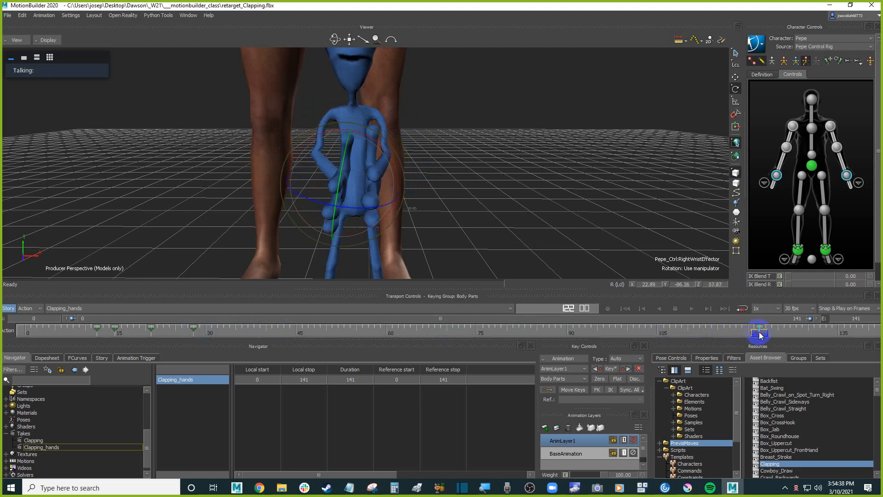
drag(762, 334, 809, 334)
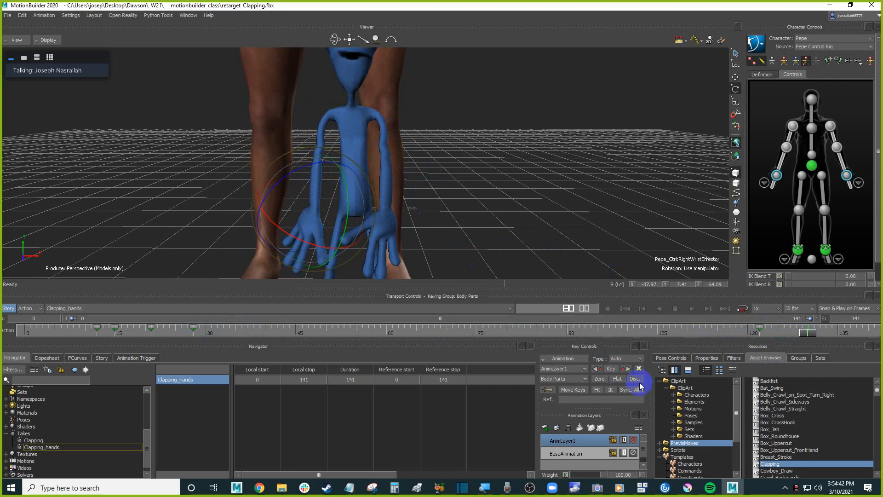
click(599, 379)
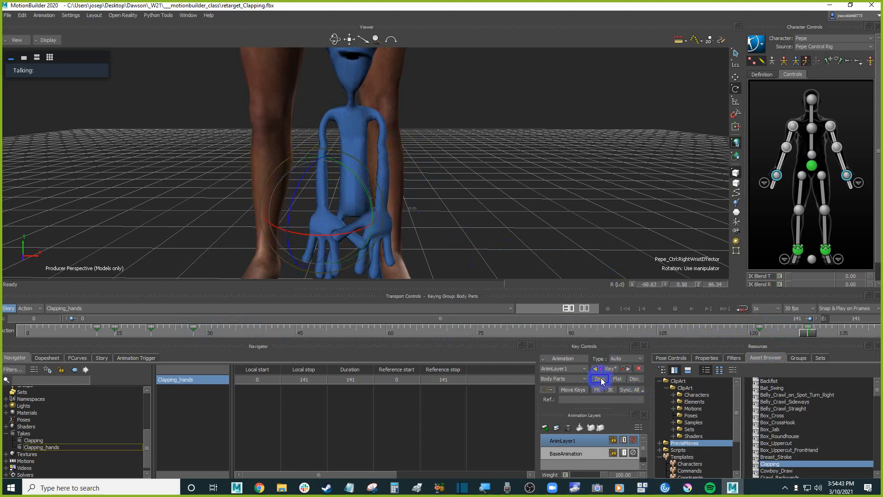
Inspect the left wrist's keys and play the whole take to check the clapping with the correction layer
click(506, 217)
ctrl+shift+drag(509, 213, 567, 227)
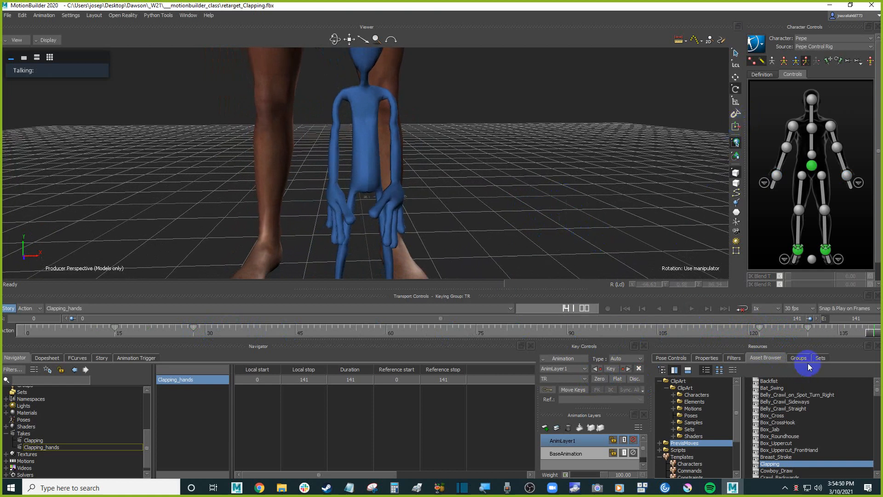
shift+drag(824, 331, 56, 331)
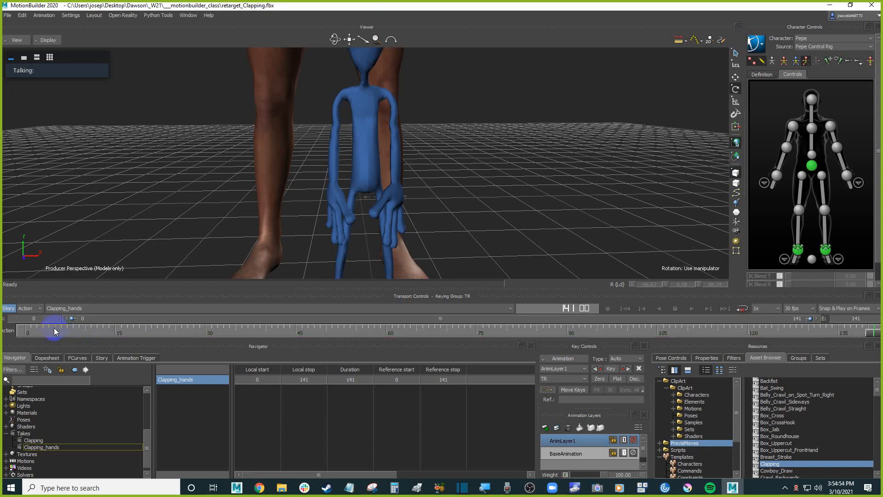
click(847, 175)
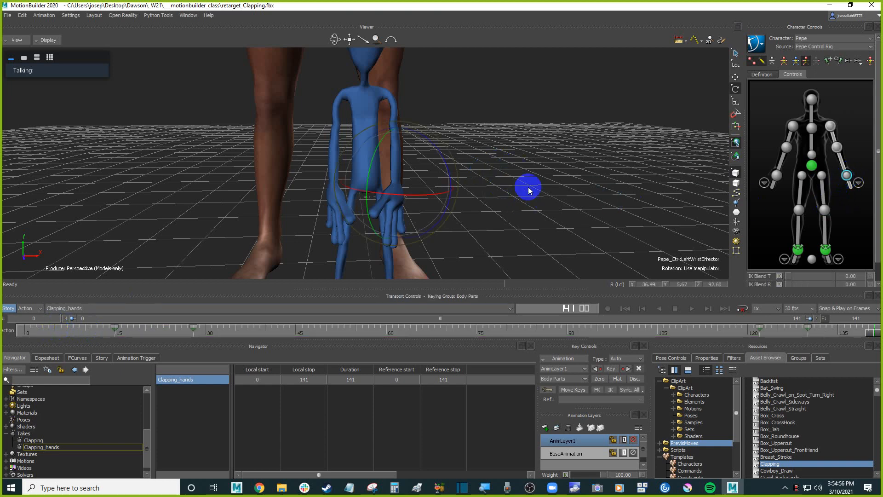
key(space)
ctrl+shift+drag(575, 207, 565, 234)
shift+drag(553, 227, 531, 216)
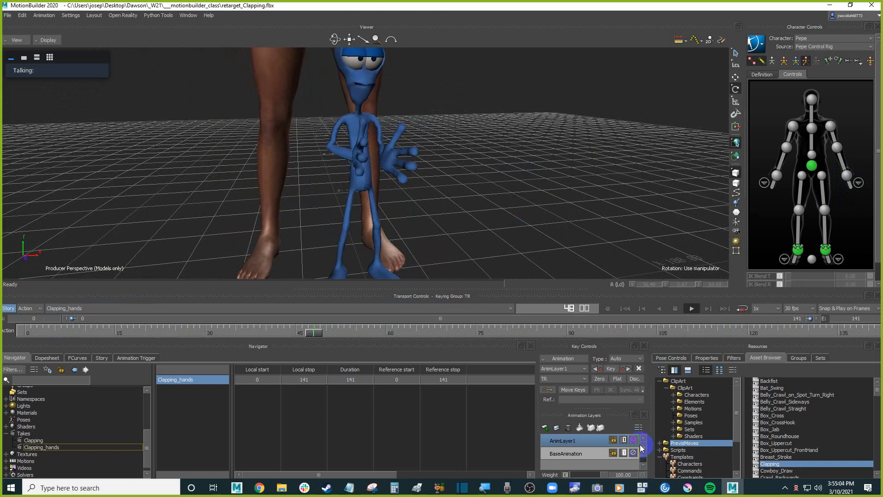
Enable looped playback and play the take with AnimLayer1 muted and unmuted to compare the motion
click(633, 439)
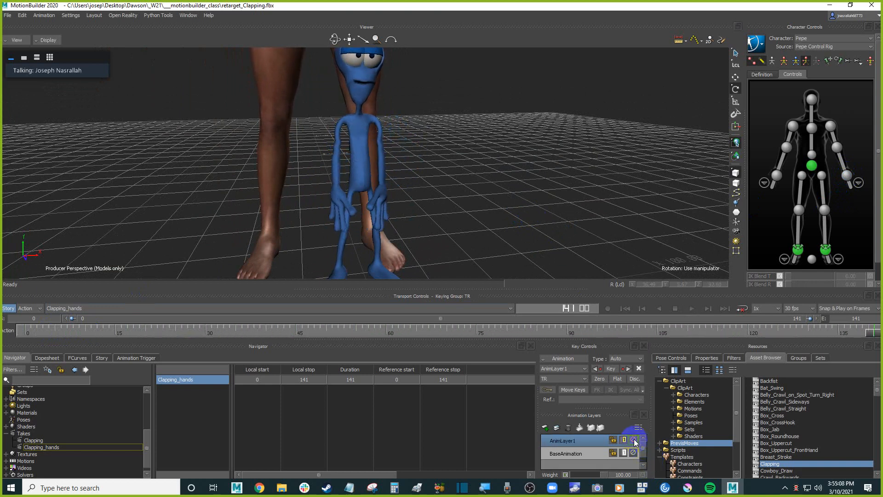
click(742, 309)
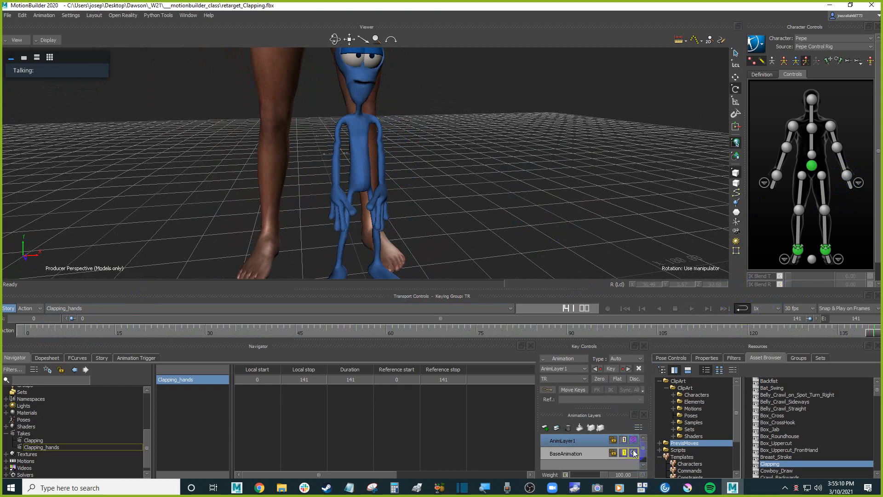
click(633, 439)
key(ctrl+space)
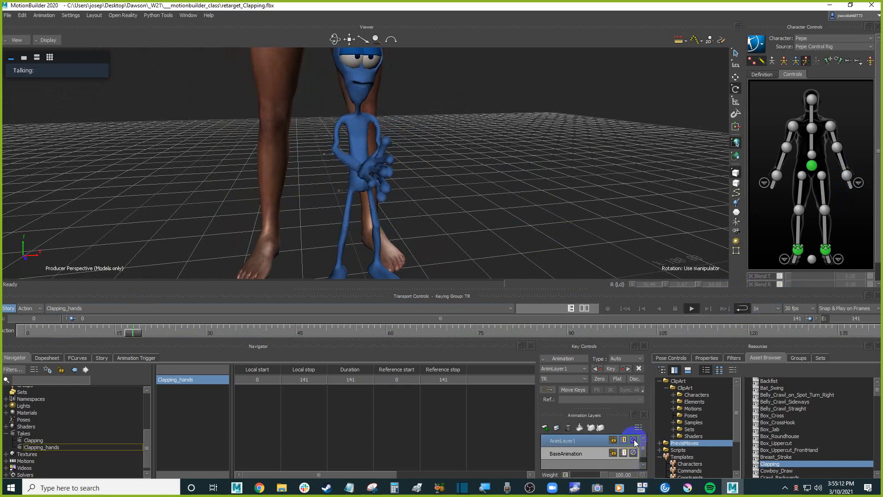
key(ctrl+space)
Show the rig in X-Ray display and select the right hand thumb effector
ctrl+shift+drag(444, 189, 529, 220)
key(ctrl+a)
key(ctrl+a)
click(377, 106)
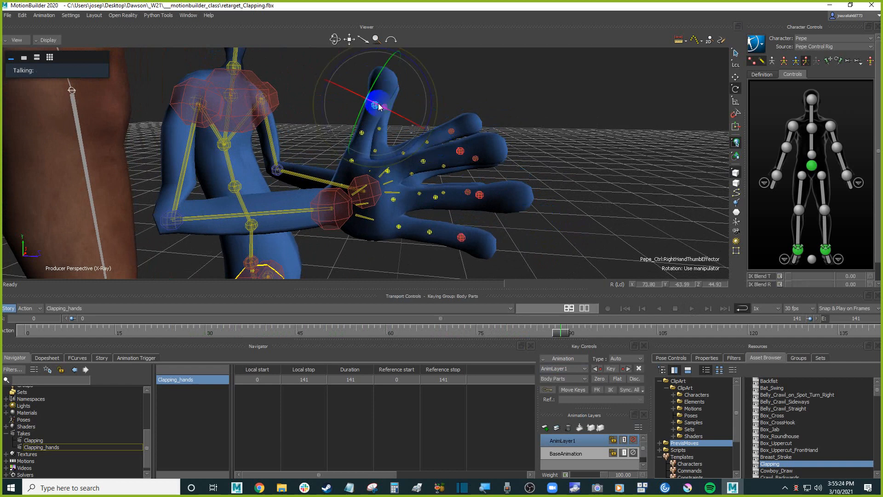
click(535, 143)
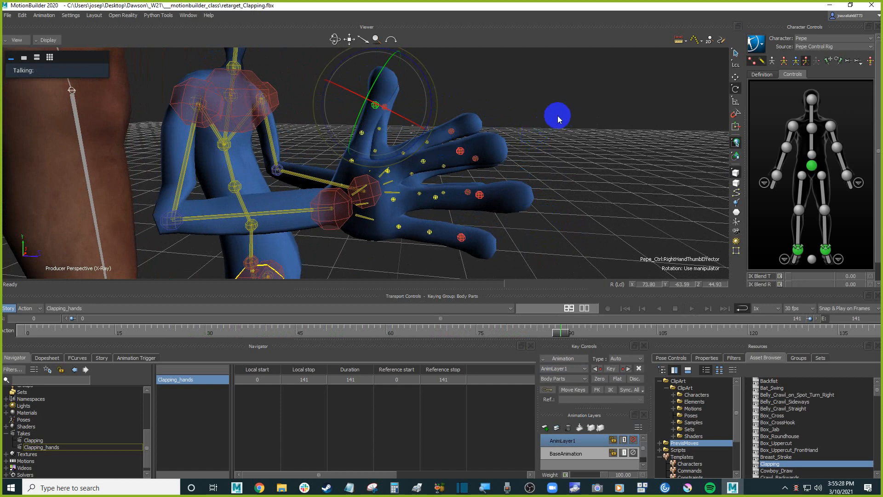
At the first frame, rotate the right thumb effector to about X 131, Y 78, Z 107 to bring the thumb in
key(Home)
ctrl+shift+drag(520, 137, 491, 131)
key(ctrl+a)
key(ctrl+a)
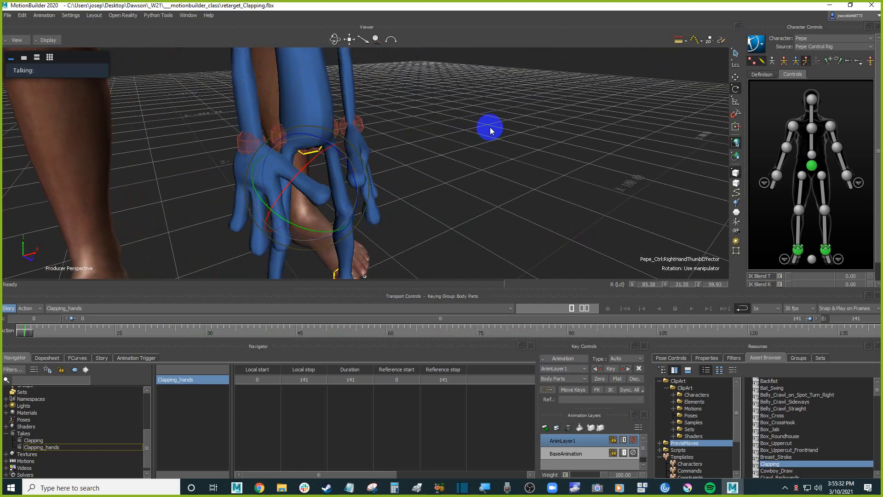
ctrl+shift+drag(454, 171, 583, 143)
ctrl+shift+drag(508, 130, 462, 133)
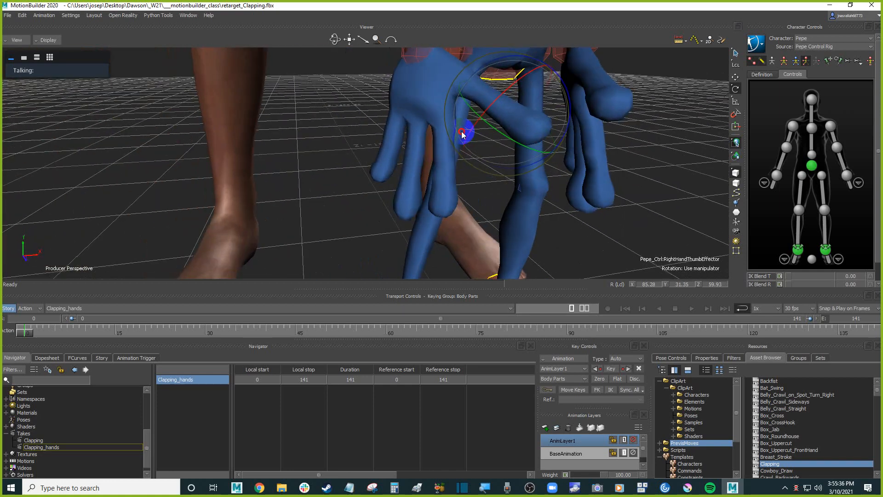
mouse_move(551, 132)
mouse_down()
mouse_move(568, 98)
mouse_move(564, 132)
mouse_move(568, 120)
mouse_move(515, 134)
mouse_move(444, 92)
mouse_move(449, 112)
mouse_move(430, 134)
mouse_move(566, 120)
mouse_move(552, 132)
mouse_up()
key(ctrl+a)
key(ctrl+a)
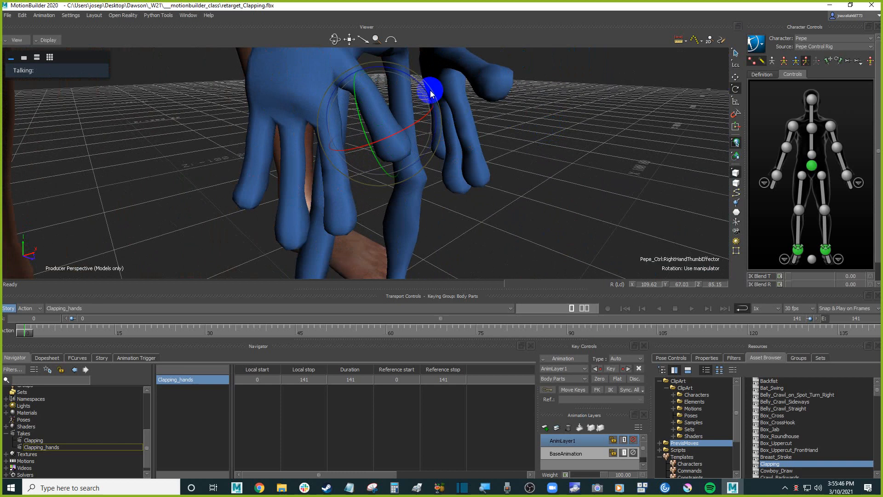
drag(426, 94, 540, 131)
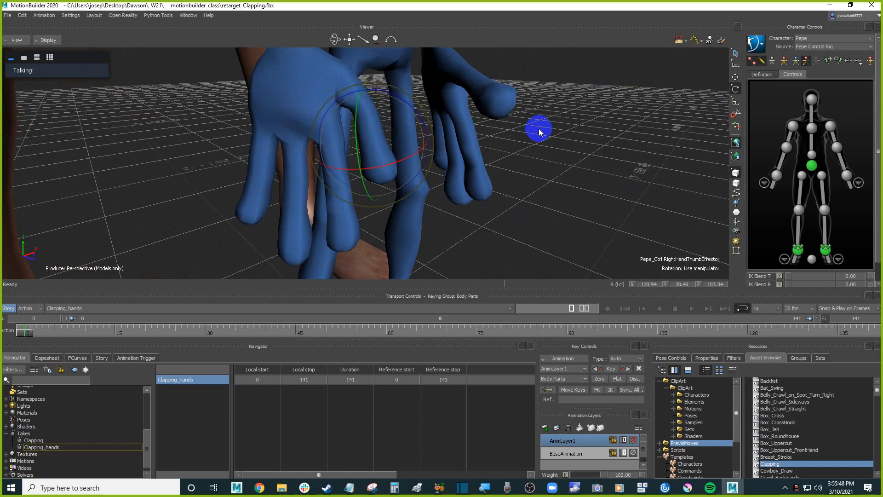
Select the right index finger effector and move it to about X -7, Y 26, Z -7 to adjust the finger's bend
key(ctrl+a)
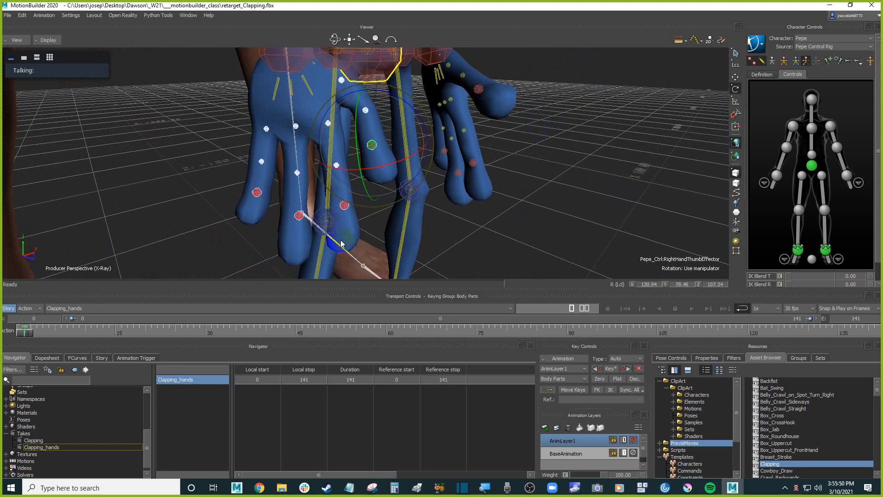
click(346, 206)
key(ctrl+a)
alt+drag(476, 211, 419, 211)
drag(336, 177, 438, 181)
key(w)
drag(380, 183, 386, 176)
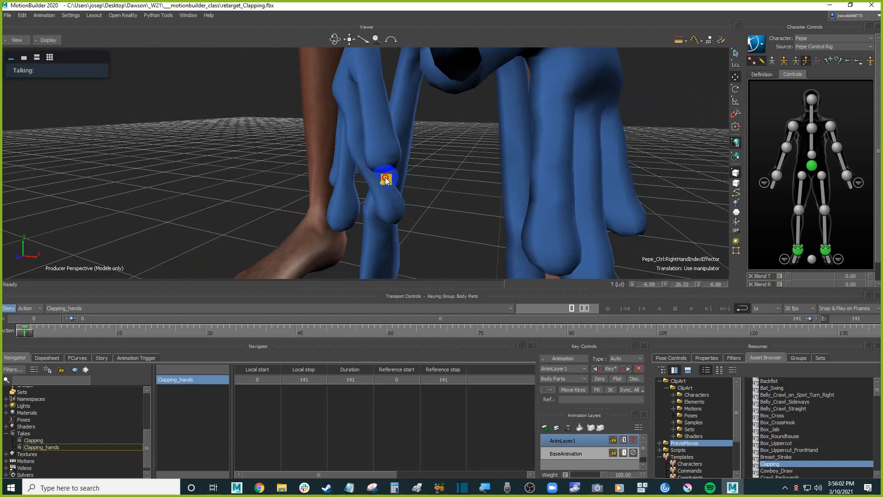
Rotate the right index finger effector to about X -24, Y -4, Z 115
alt+drag(373, 179, 333, 173)
key(ctrl+a)
key(ctrl+a)
alt+drag(423, 193, 460, 194)
key(ctrl+a)
key(e)
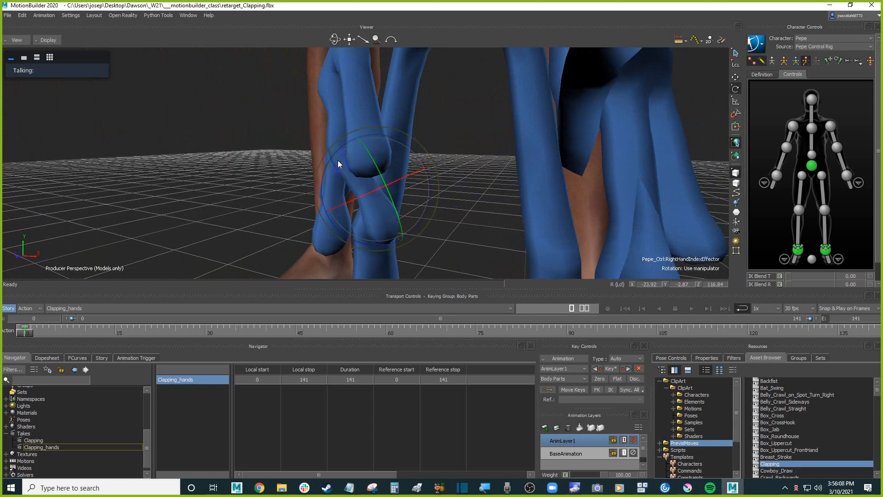
drag(328, 161, 333, 160)
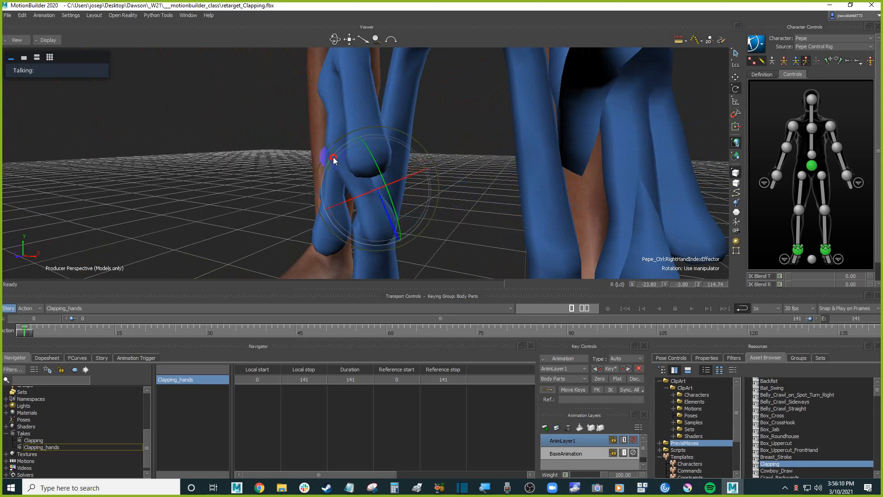
key(ctrl+a)
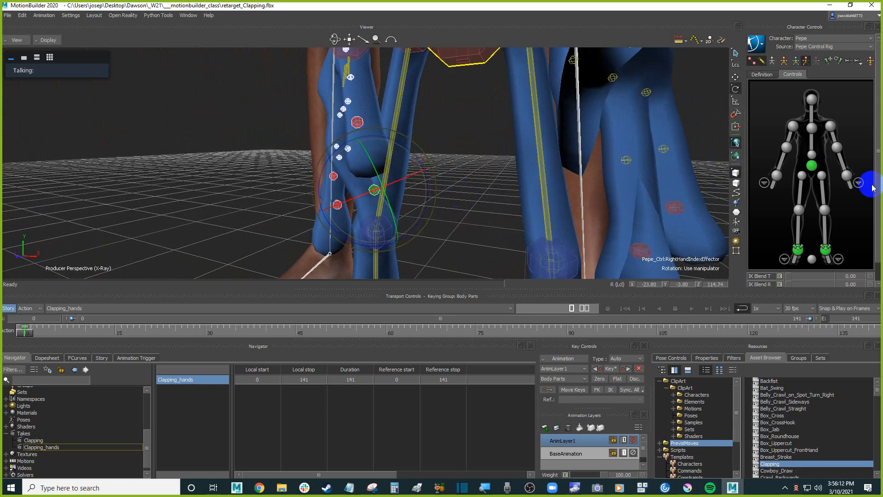
Open the detailed hand controls, hide the IK effectors, and bend the right index finger's end joint to about 22 degrees in Z
click(858, 183)
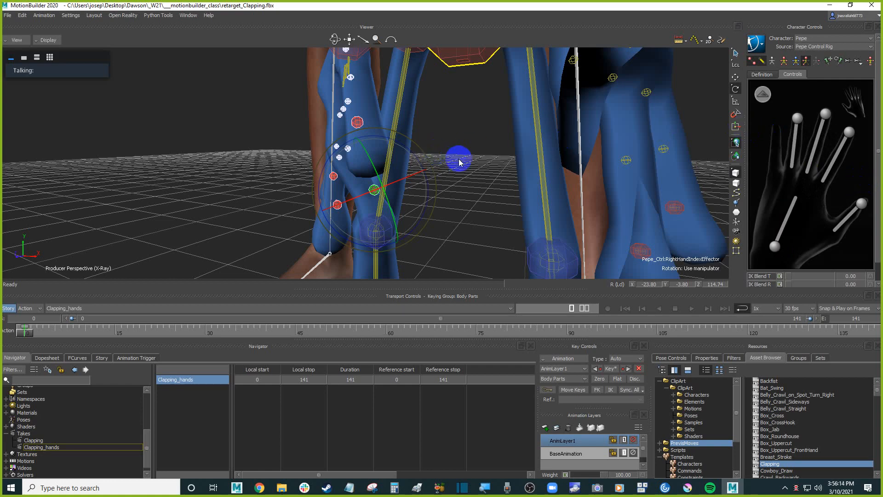
scroll(468, 166, up, 2)
click(762, 61)
click(762, 61)
alt+drag(498, 120, 650, 124)
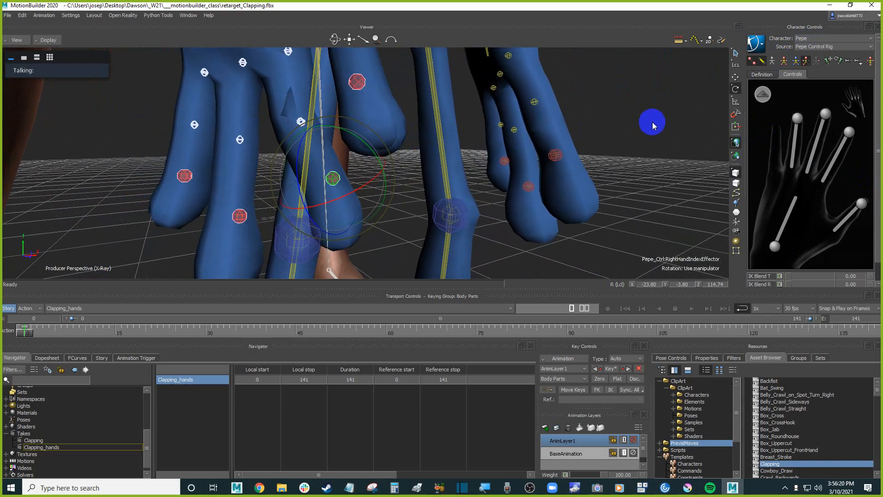
click(753, 61)
click(333, 178)
click(334, 181)
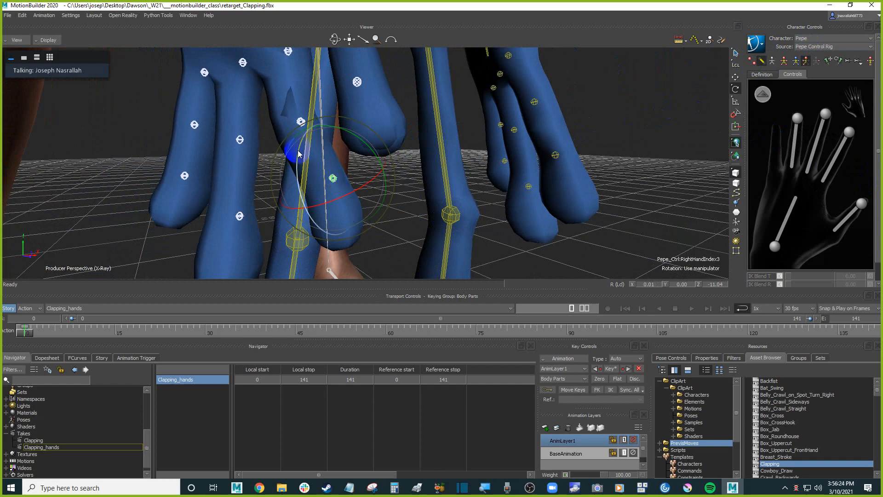
drag(298, 154, 297, 166)
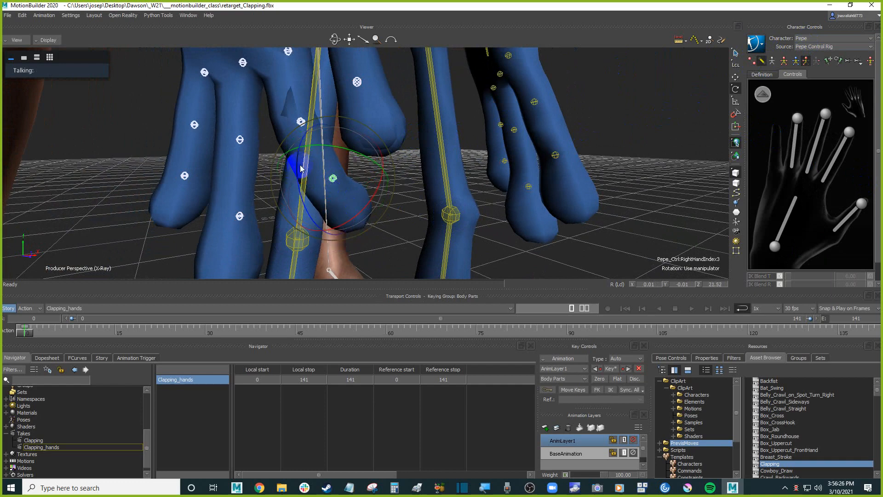
Show the IK effectors again and rotate the right index finger effector to about X -24, Y 5, Z 134
scroll(326, 162, down, 1)
ctrl+shift+drag(574, 90, 615, 101)
click(618, 106)
click(754, 63)
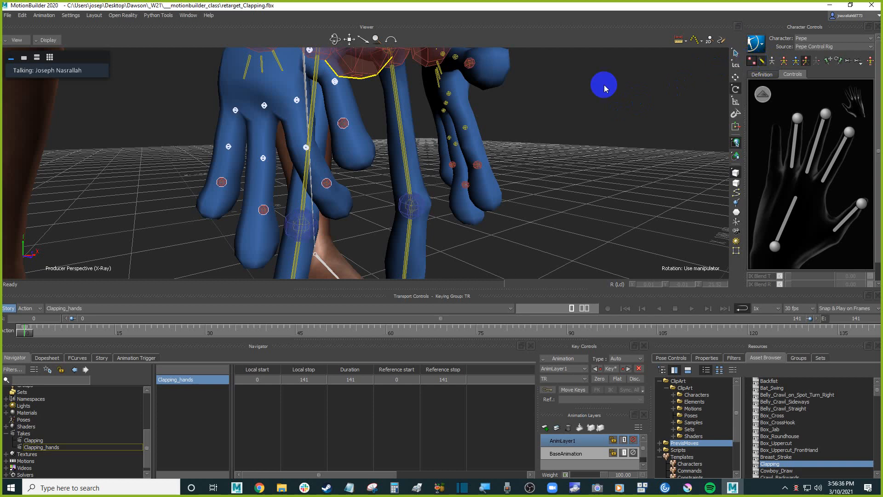
click(327, 183)
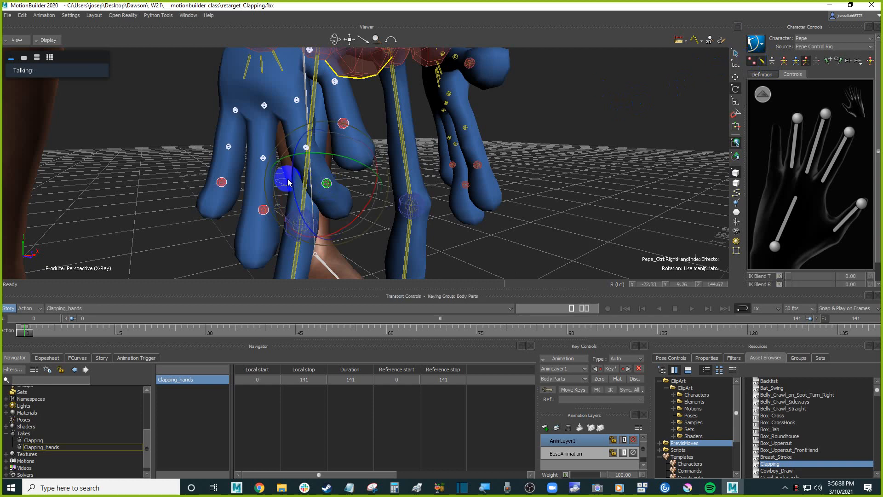
mouse_move(291, 178)
mouse_down()
mouse_move(297, 196)
mouse_move(299, 174)
mouse_up()
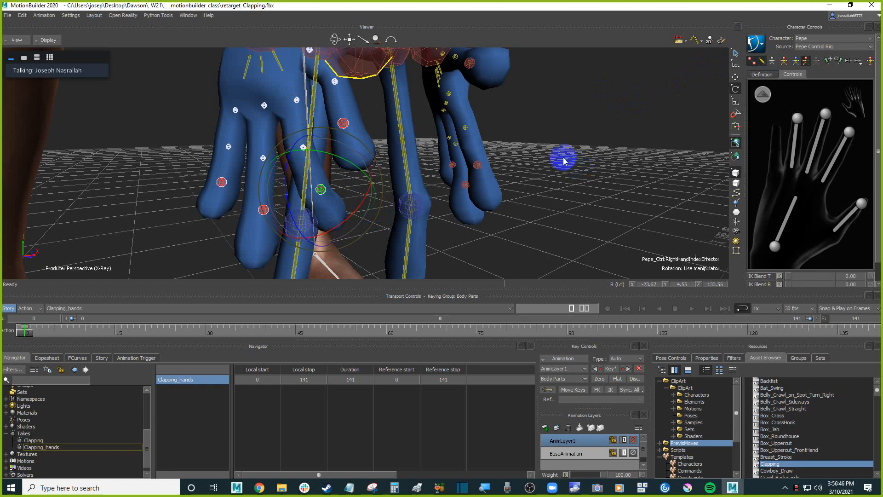
Hide the IK effectors and bend the right index finger's end joint further, to about 37 degrees in Z
click(562, 161)
click(751, 62)
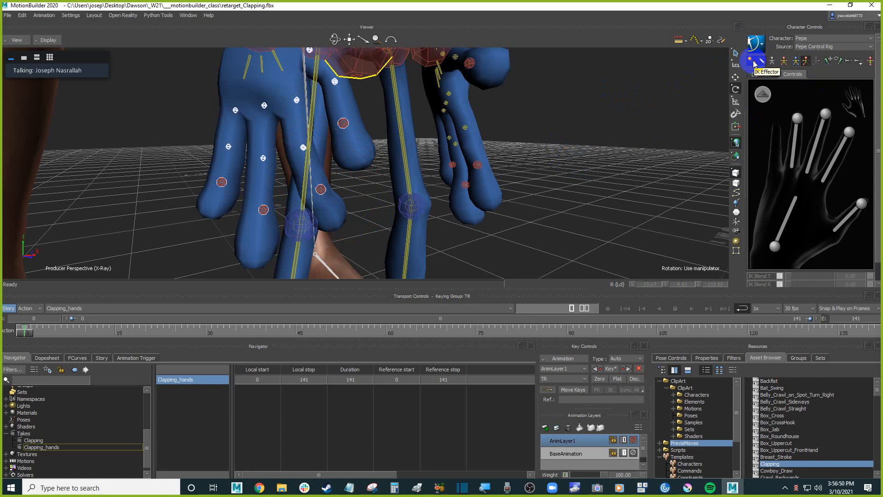
click(754, 62)
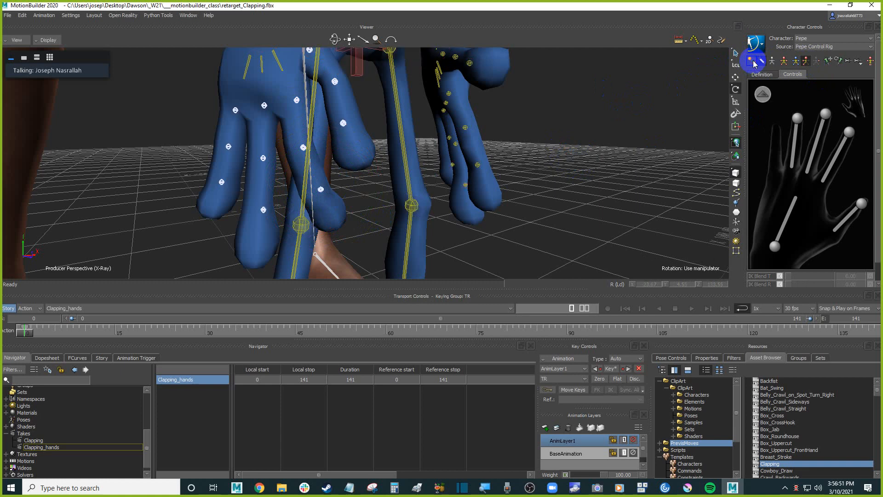
click(324, 196)
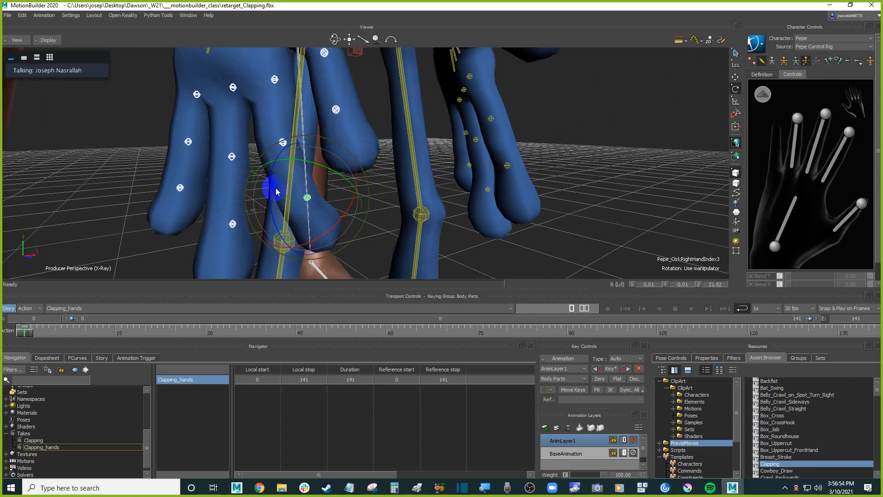
drag(270, 189, 273, 202)
ctrl+shift+drag(394, 200, 371, 246)
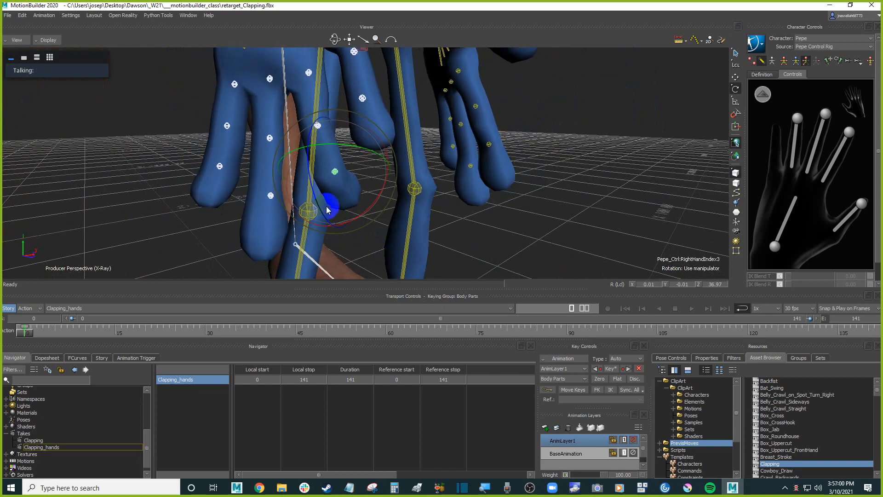
Bend the right middle finger's second joint to about 14 degrees in Z and curl its end joint
click(269, 138)
drag(235, 113, 249, 222)
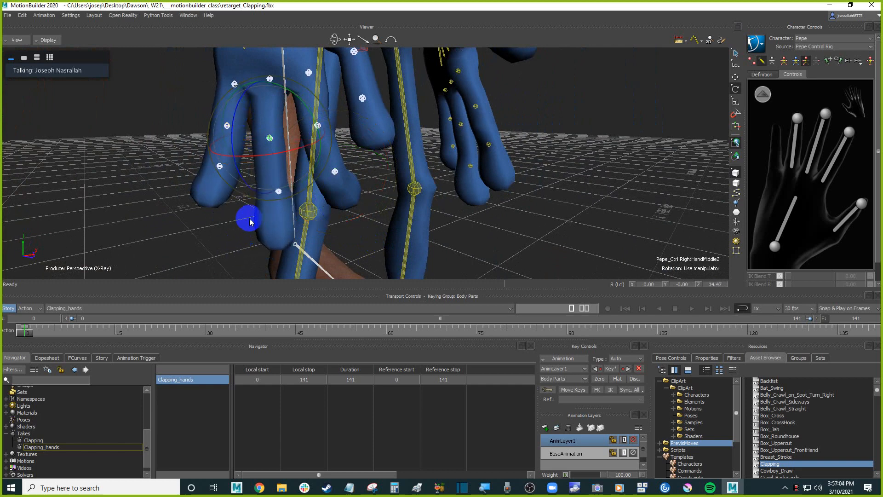
click(279, 191)
drag(250, 168, 520, 189)
Bend the right ring finger's second joint to about 7 degrees in Z and curl its end joint
click(423, 141)
click(421, 144)
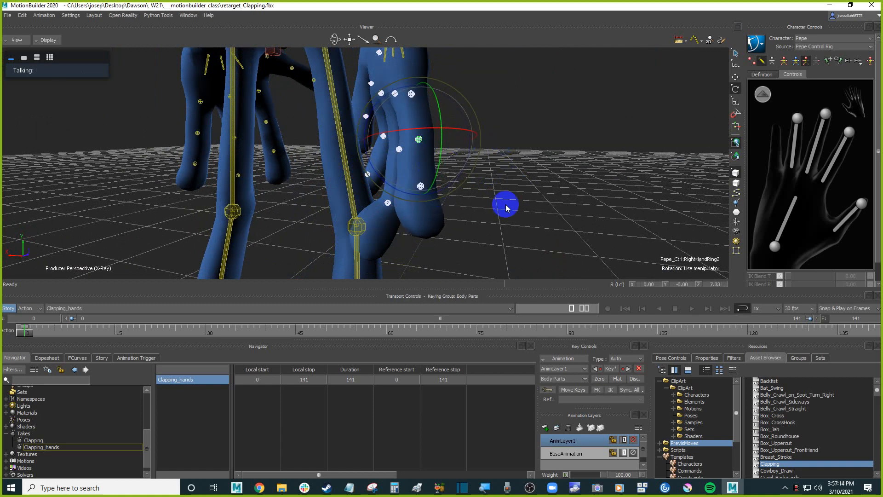
click(420, 187)
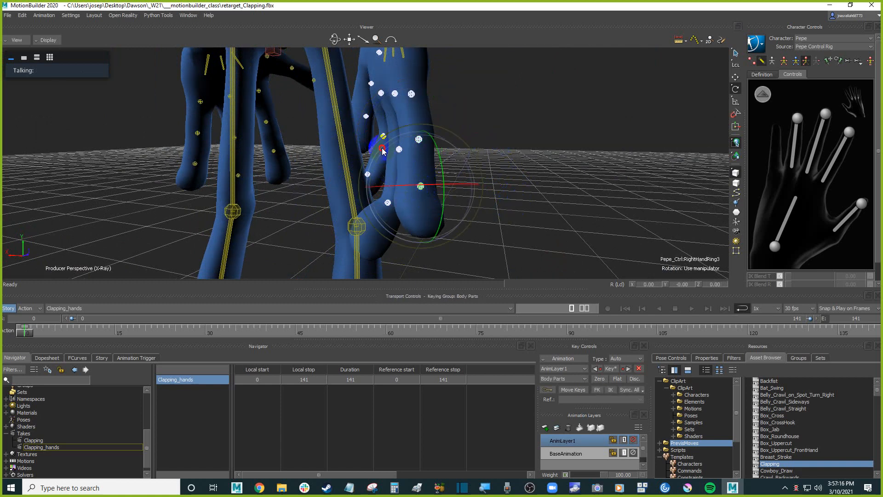
drag(382, 150, 394, 136)
Examine the right hand's finger pose from several angles with only the models displayed
scroll(433, 187, up, 3)
alt+drag(485, 199, 515, 218)
click(515, 219)
alt+right_drag(522, 221, 589, 221)
alt+drag(589, 221, 546, 227)
key(ctrl+a)
key(ctrl+a)
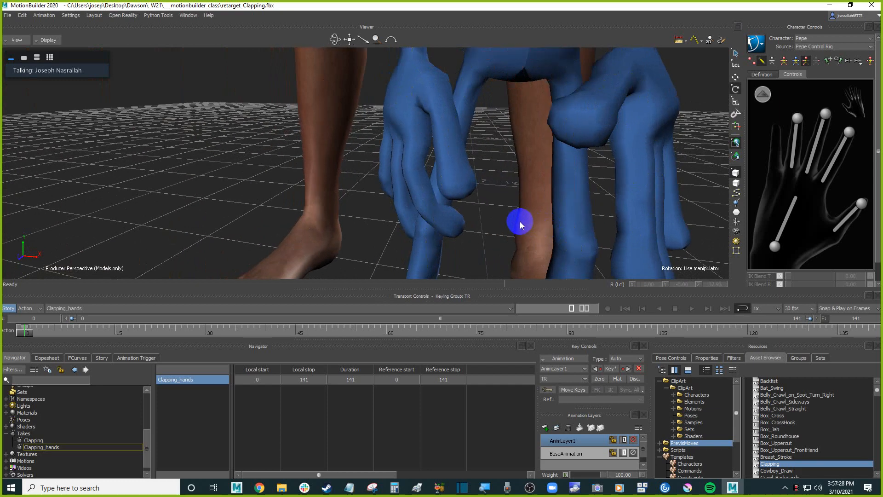
alt+right_drag(475, 212, 429, 211)
alt+drag(429, 211, 482, 213)
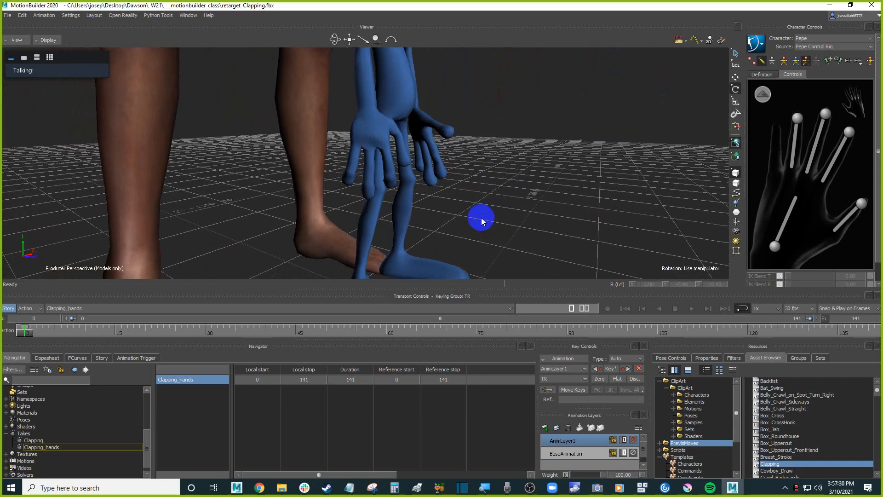
alt+right_drag(483, 212, 506, 223)
Switch the detailed controls to the right hand and rotate its ring finger effector
click(825, 114)
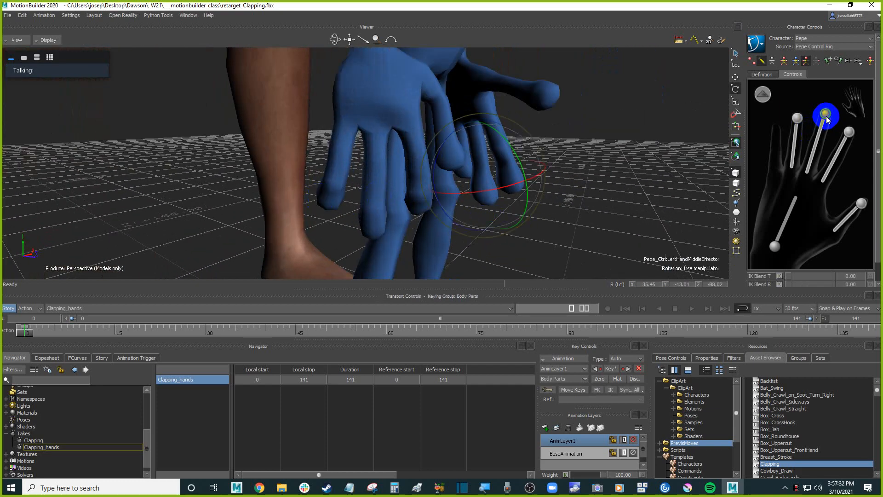
click(854, 97)
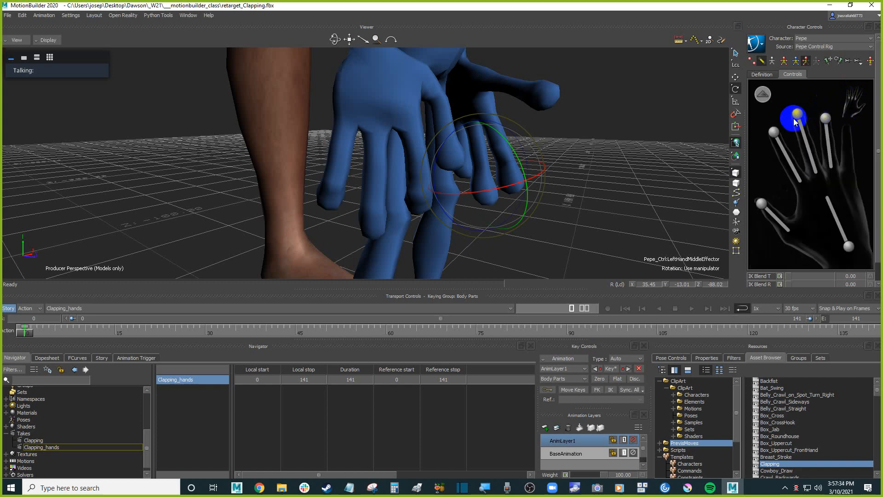
click(776, 133)
alt+drag(576, 162, 515, 165)
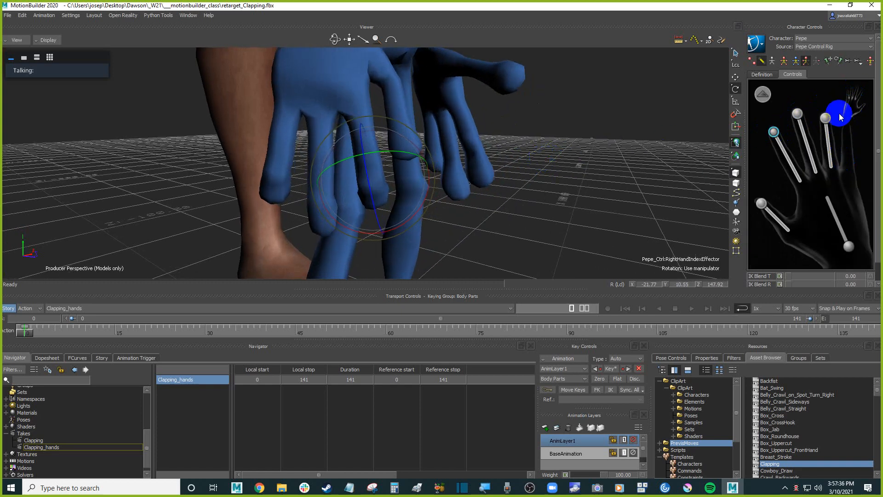
click(826, 117)
drag(386, 206, 394, 203)
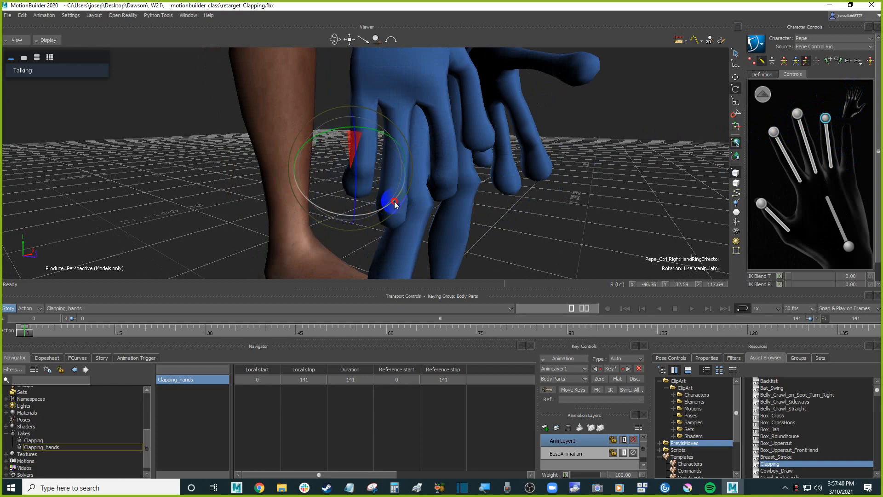
Move the right hand's ring and middle finger effectors slightly toward the index finger to tighten the finger spacing
alt+drag(552, 171, 581, 195)
key(t)
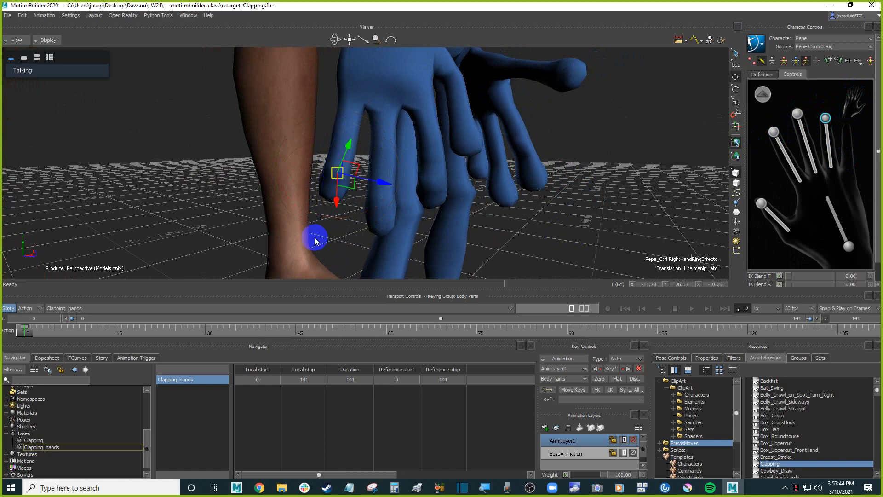
drag(337, 173, 353, 178)
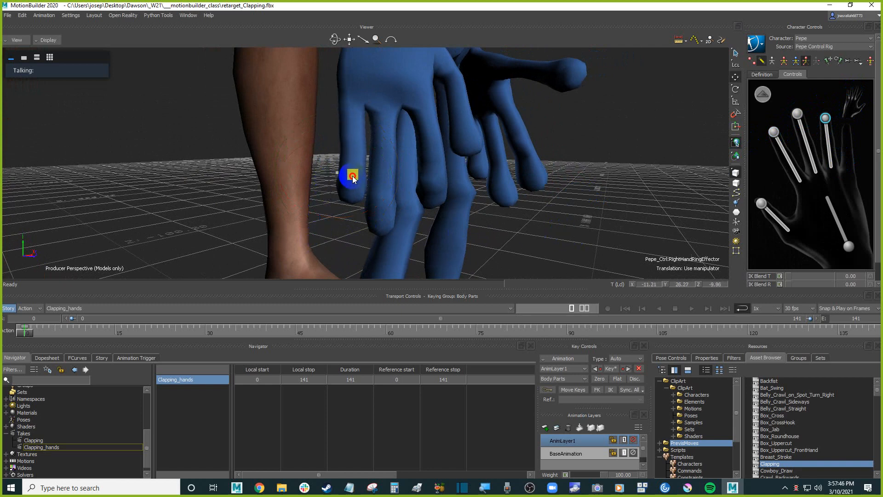
click(797, 114)
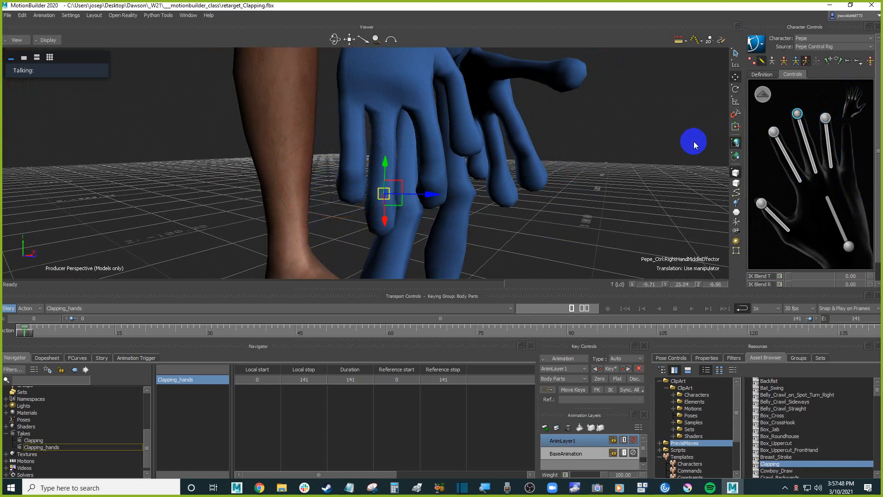
drag(387, 197, 394, 194)
Move the right index finger effector to about X -8, Y 26, Z -7, slightly closer to the middle finger
click(773, 132)
drag(444, 180, 437, 178)
mouse_move(549, 175)
alt+mouse_down()
mouse_move(482, 172)
mouse_move(641, 177)
mouse_move(432, 170)
mouse_move(589, 175)
mouse_move(546, 187)
mouse_move(544, 171)
mouse_move(467, 171)
mouse_move(528, 166)
mouse_move(525, 160)
mouse_move(536, 183)
alt+mouse_up()
scroll(482, 173, down, 3)
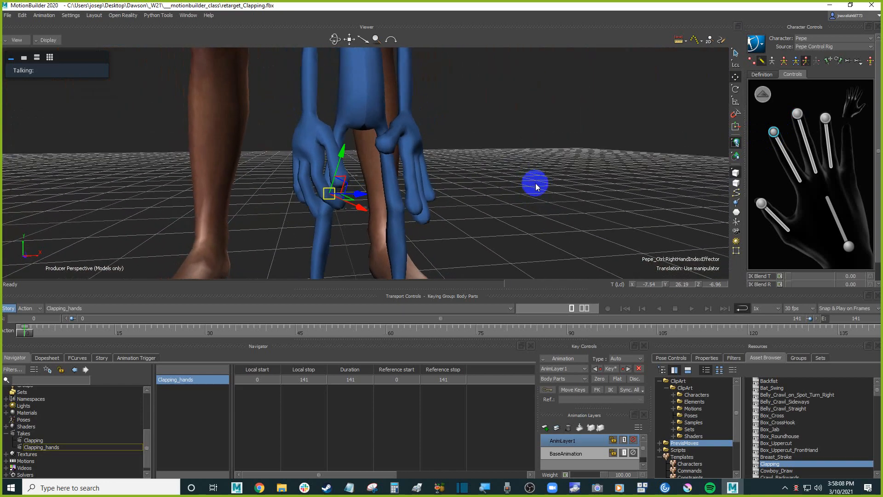
Return the character controls to the full-body view and store Pepe's current pose as a new pose in Pose Controls
click(680, 360)
alt+drag(395, 208, 411, 202)
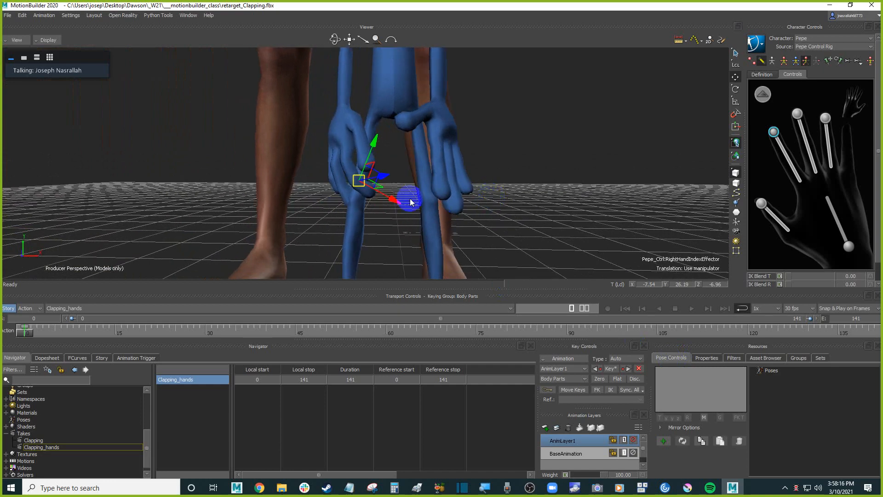
alt+drag(478, 175, 526, 197)
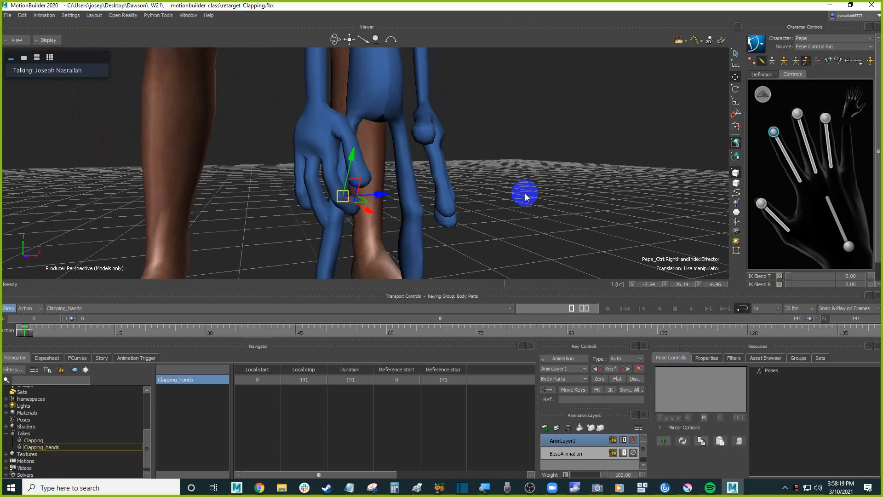
click(704, 357)
click(685, 357)
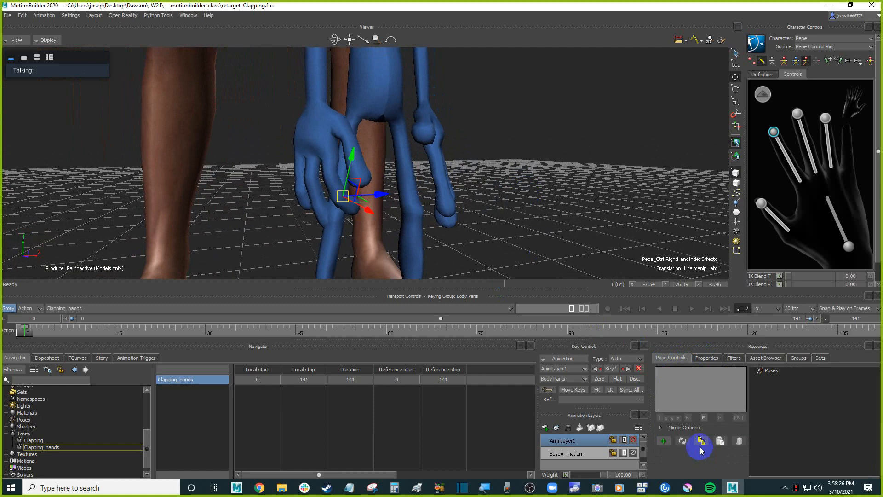
click(663, 442)
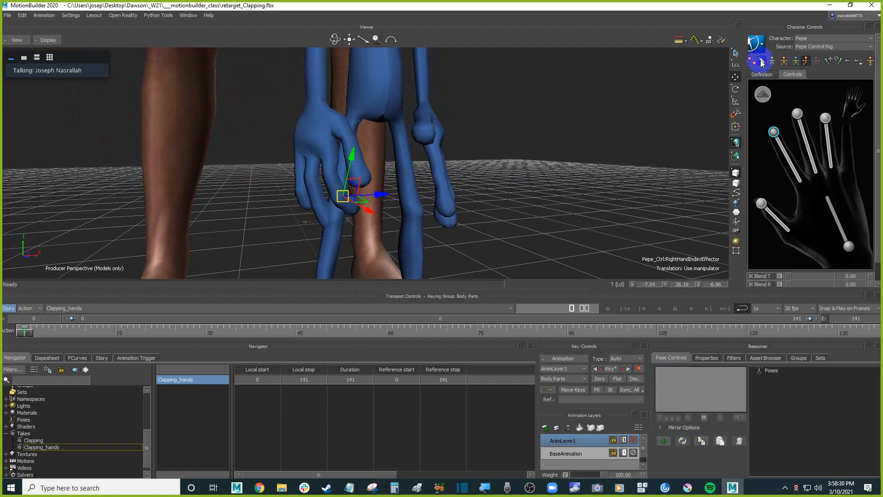
click(762, 95)
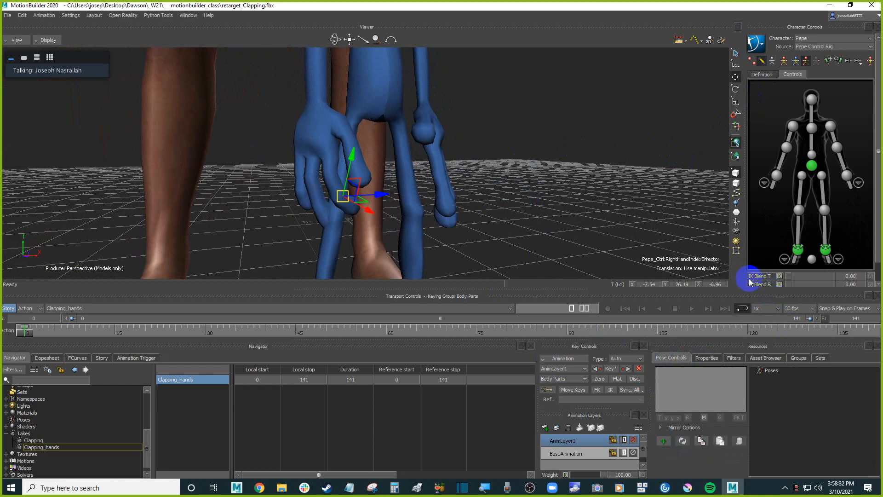
click(789, 152)
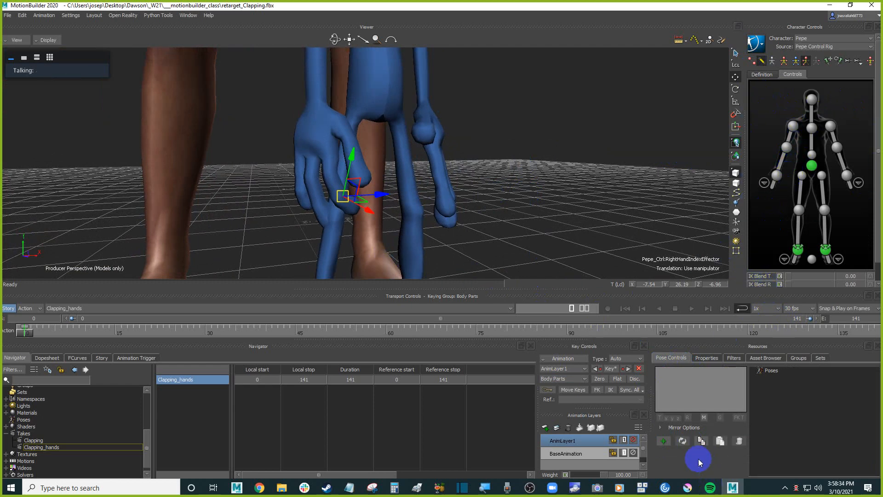
click(663, 440)
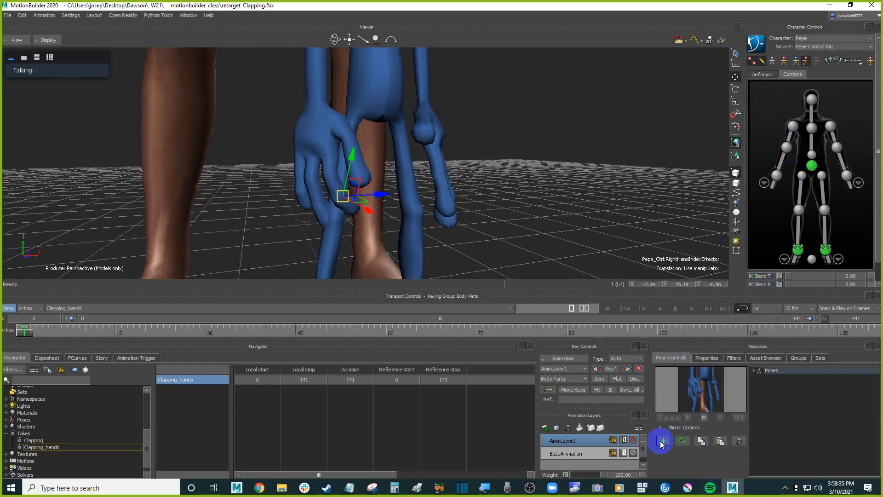
Expand the Poses list and rename the newly stored pose as Idle
click(753, 370)
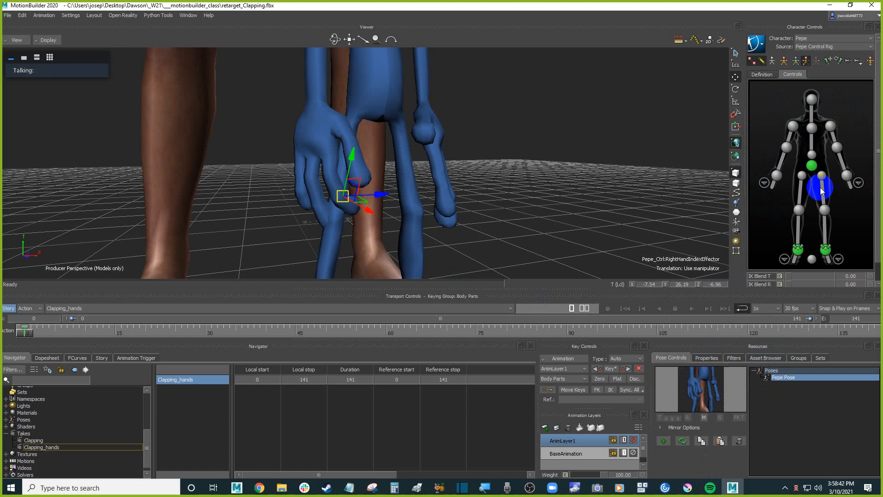
right_click(792, 381)
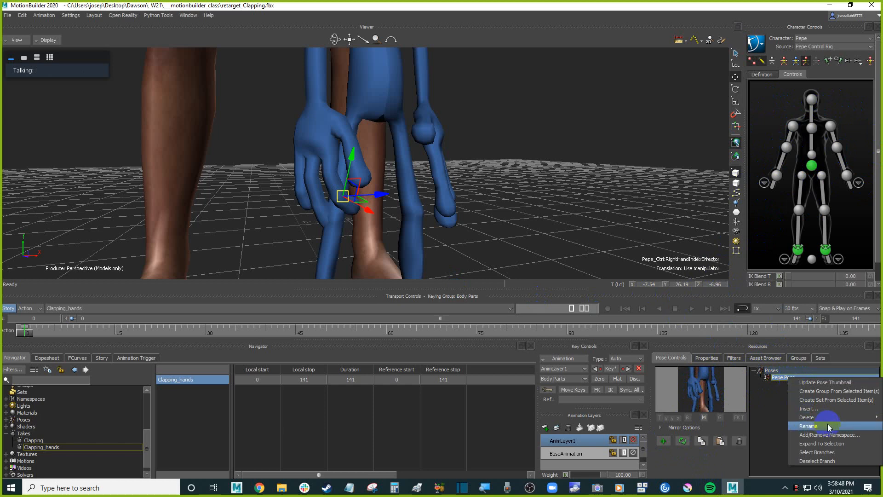
click(815, 417)
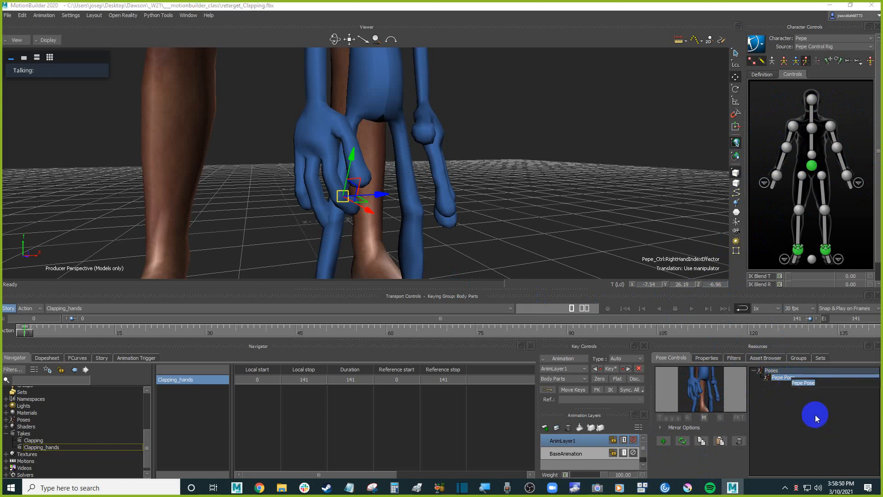
text(Idle)
key(Return)
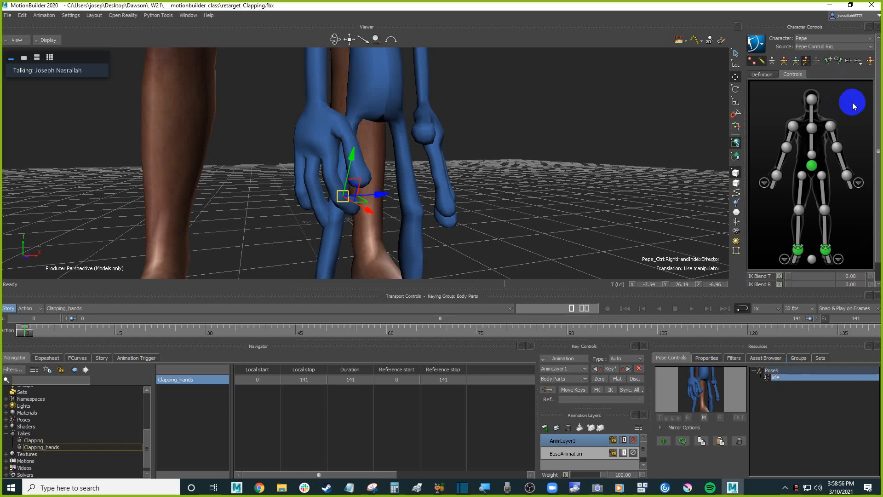
Switch the detailed controls to the left hand and select its middle finger effector
alt+middle_drag(498, 238, 507, 215)
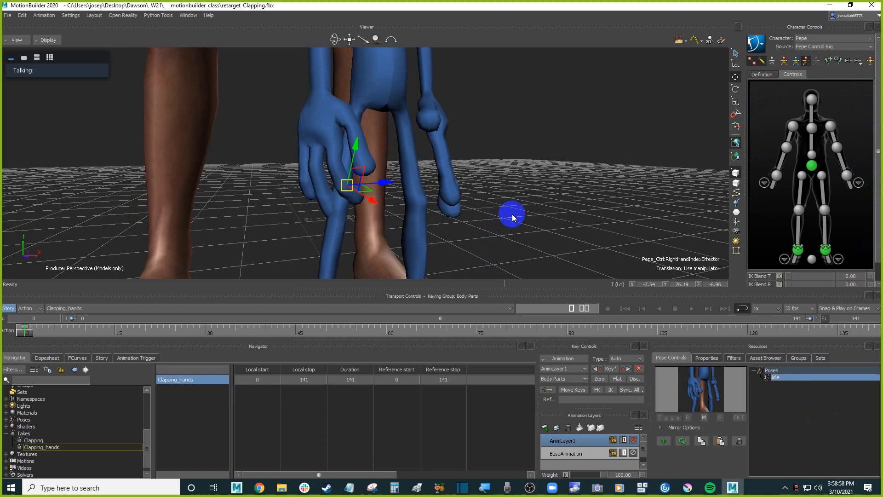
alt+drag(507, 215, 572, 227)
alt+middle_drag(572, 227, 559, 215)
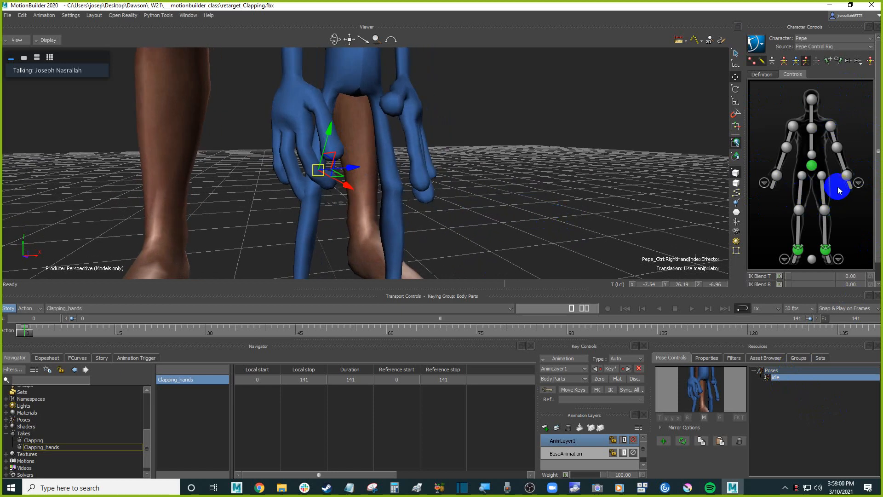
click(762, 183)
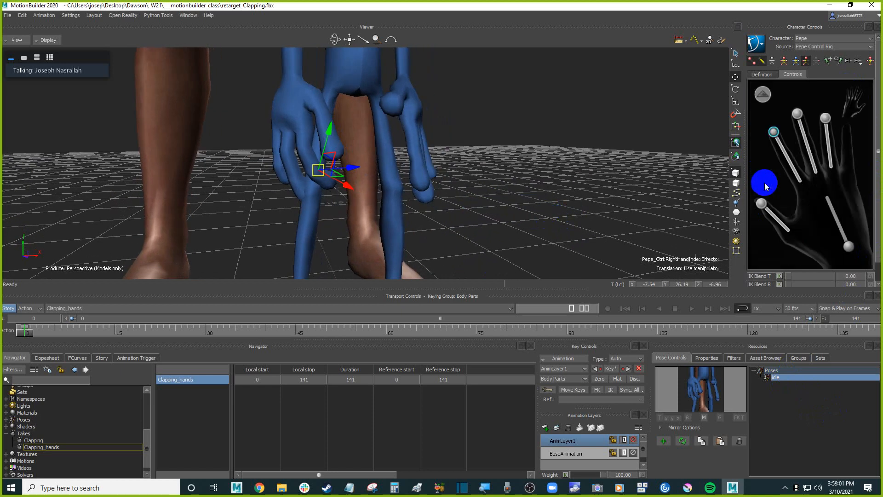
click(852, 112)
click(825, 113)
click(256, 157)
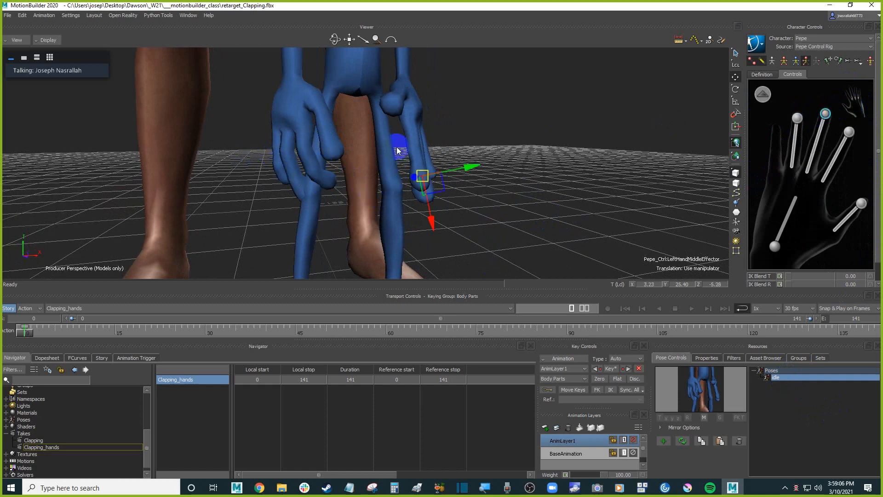
alt+middle_drag(597, 164, 598, 174)
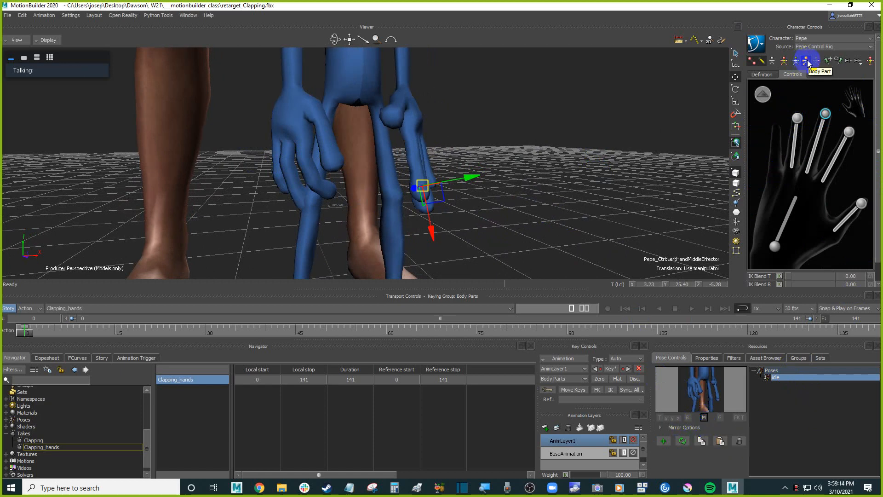
Try applying the Idle pose to Pepe with Full Body keying mode active
click(783, 60)
scroll(574, 216, down, 3)
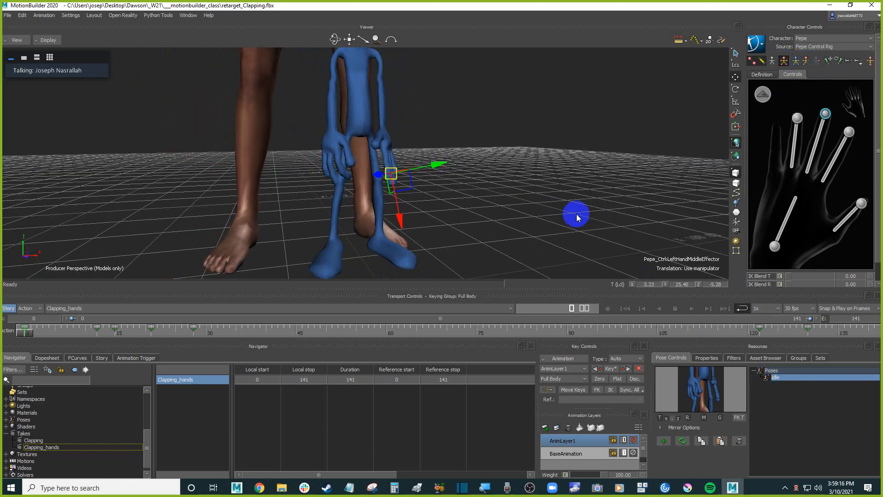
shift+drag(598, 208, 596, 225)
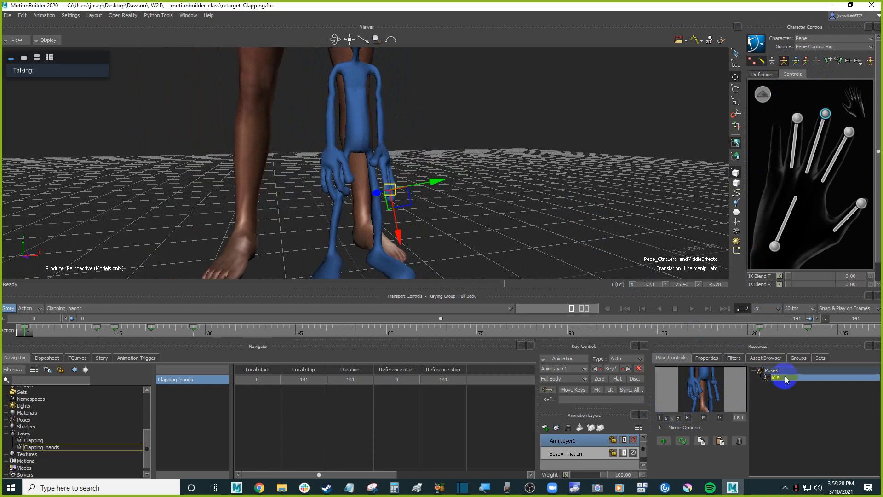
double_click(785, 378)
ctrl+shift+drag(595, 240, 543, 223)
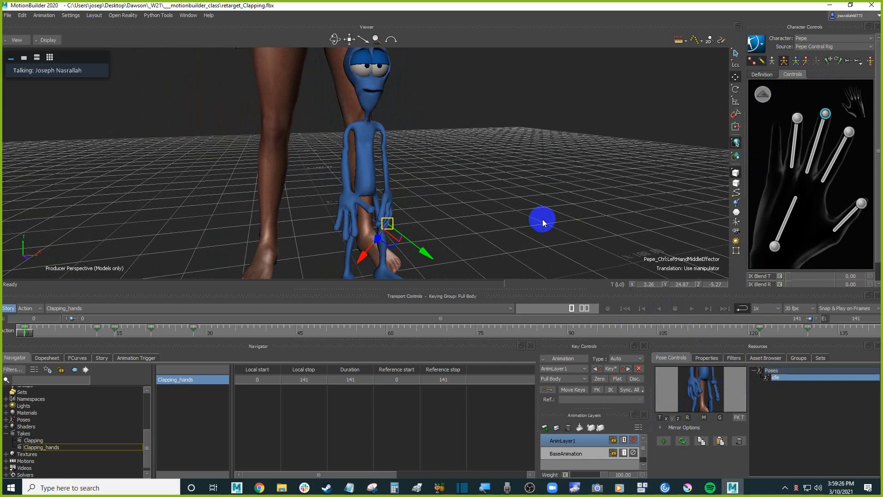
ctrl+shift+drag(543, 223, 560, 158)
Set the keying mode to Body Part and apply the Idle pose to the left hand only
click(806, 60)
click(832, 106)
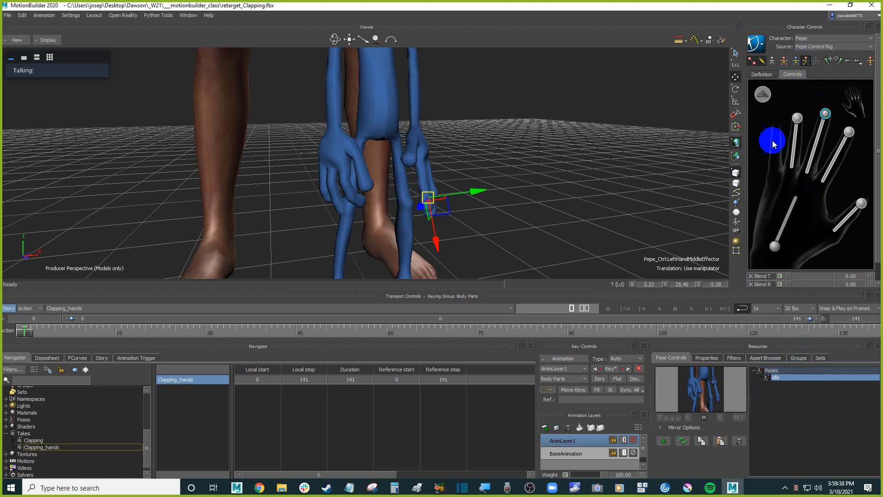
click(776, 377)
double_click(776, 377)
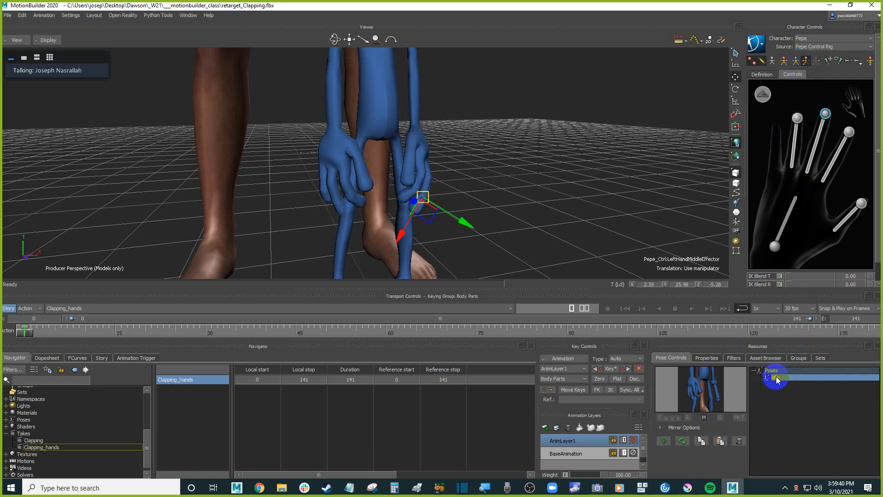
mouse_move(557, 189)
ctrl+shift+mouse_down()
mouse_move(502, 193)
mouse_move(565, 185)
mouse_move(558, 202)
mouse_move(548, 197)
mouse_move(562, 202)
ctrl+shift+mouse_up()
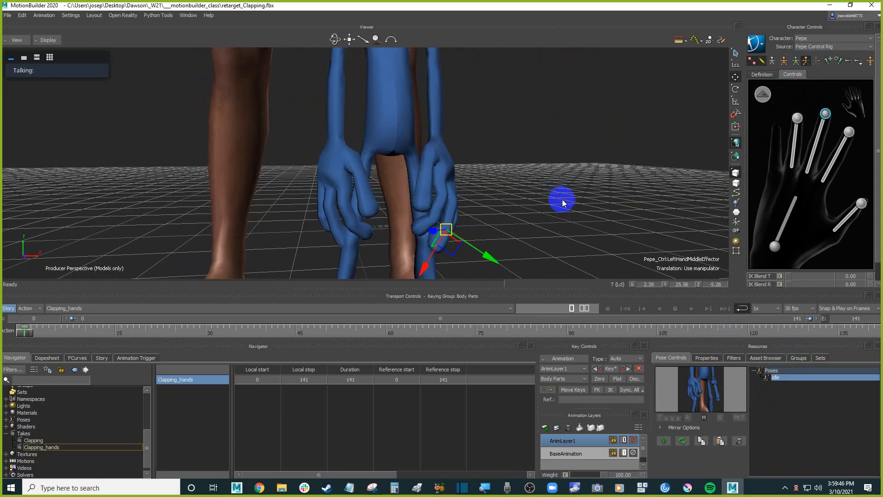
ctrl+shift+drag(562, 202, 561, 199)
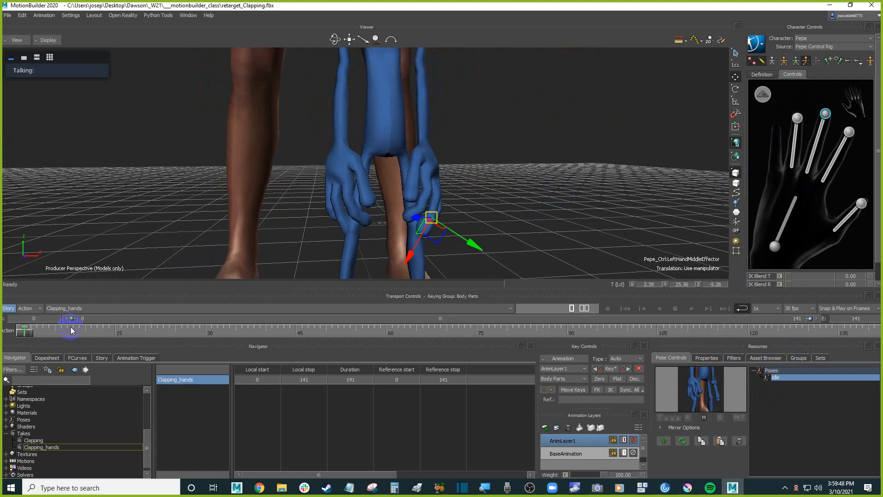
Select the left ring finger effector and set a zero key for the left hand on AnimLayer1 at about frame 17
drag(25, 336, 137, 338)
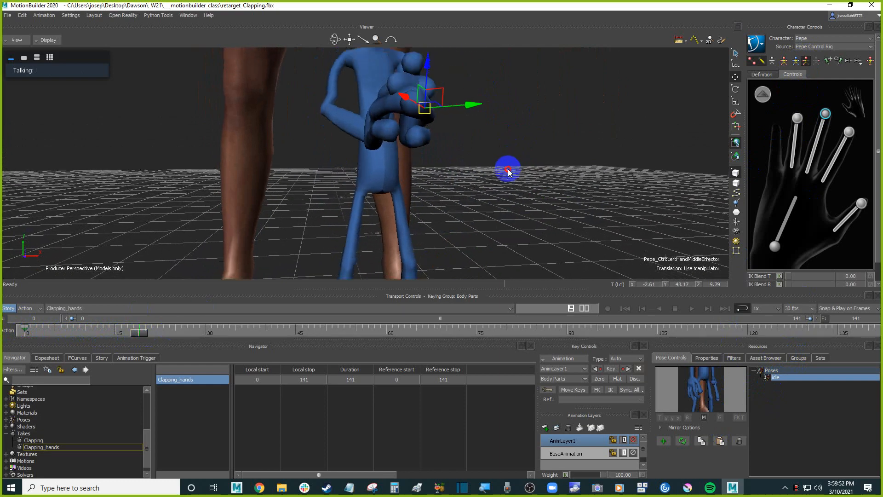
click(513, 192)
ctrl+shift+drag(513, 192, 648, 173)
click(800, 119)
mouse_move(138, 333)
mouse_down()
mouse_move(29, 329)
mouse_move(128, 323)
mouse_up()
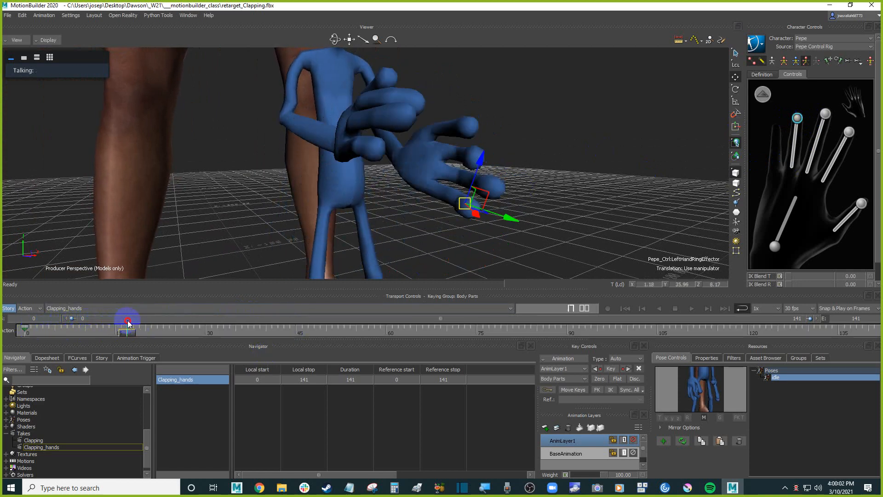
ctrl+shift+drag(634, 177, 597, 178)
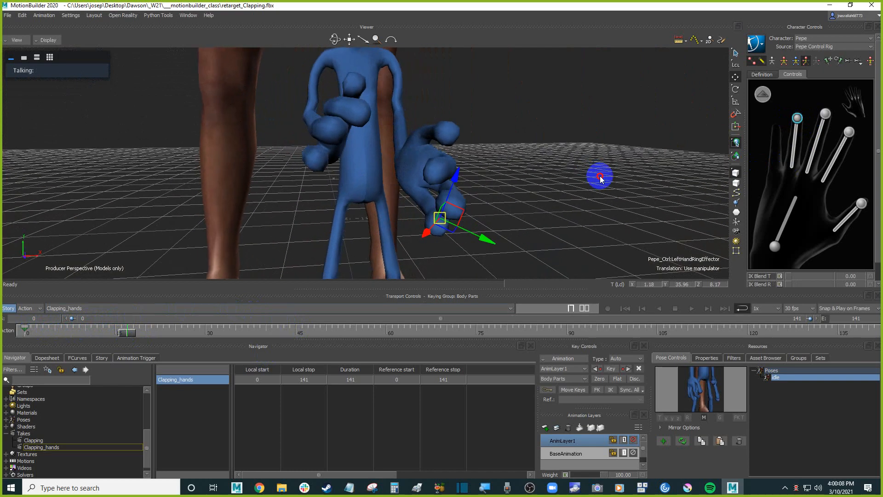
click(599, 379)
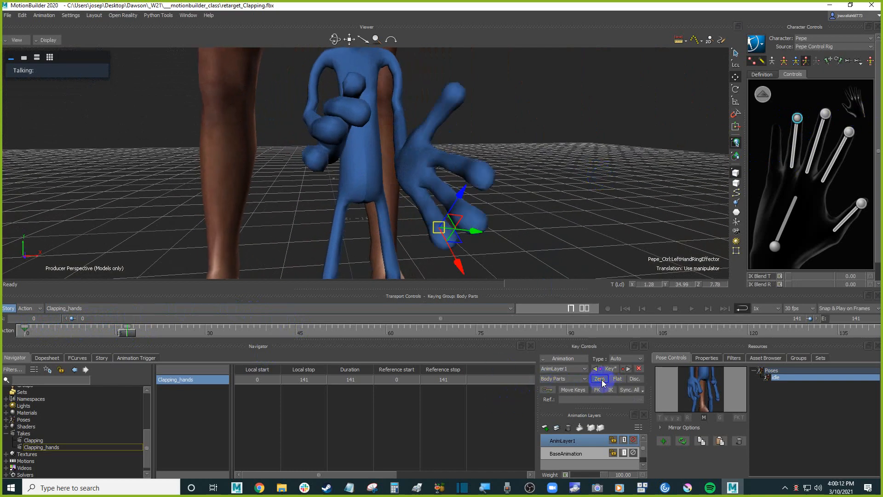
Select the right ring finger effector and set a zero key for the right hand at the same frame
click(857, 101)
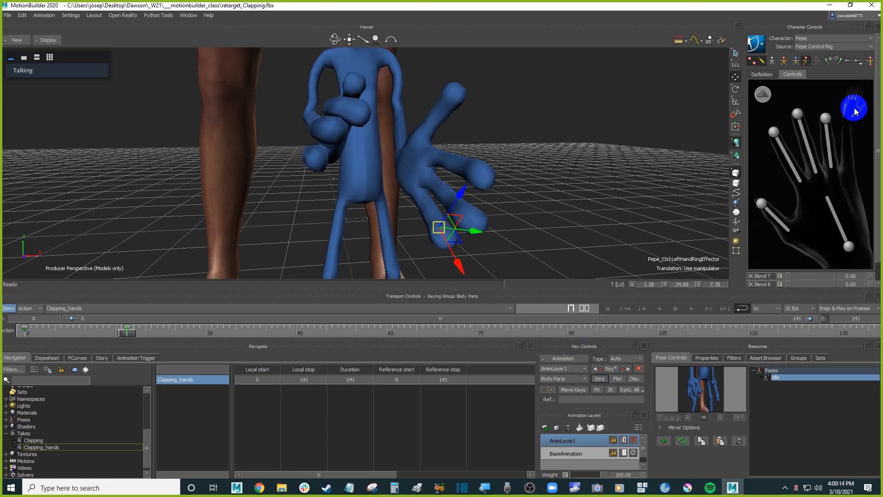
click(827, 119)
click(599, 380)
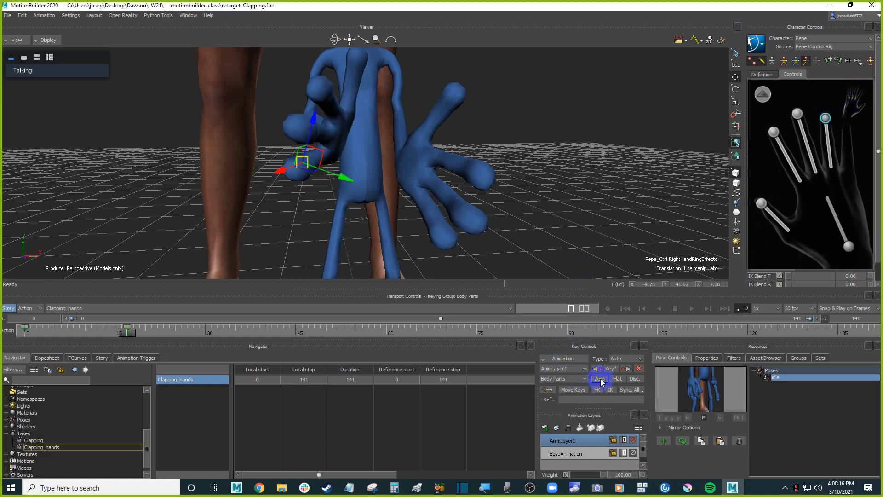
Try moving the right hand's key from frame 0 to about frame 9, and undo the move
mouse_move(125, 331)
mouse_down()
mouse_move(16, 330)
mouse_move(117, 331)
mouse_up()
mouse_move(26, 329)
mouse_down()
mouse_move(95, 331)
mouse_move(71, 331)
mouse_move(81, 333)
mouse_up()
key(ctrl+z)
Select a finger joint on each hand in X-Ray display and move both hands' frame 0 key to frame 10
click(850, 108)
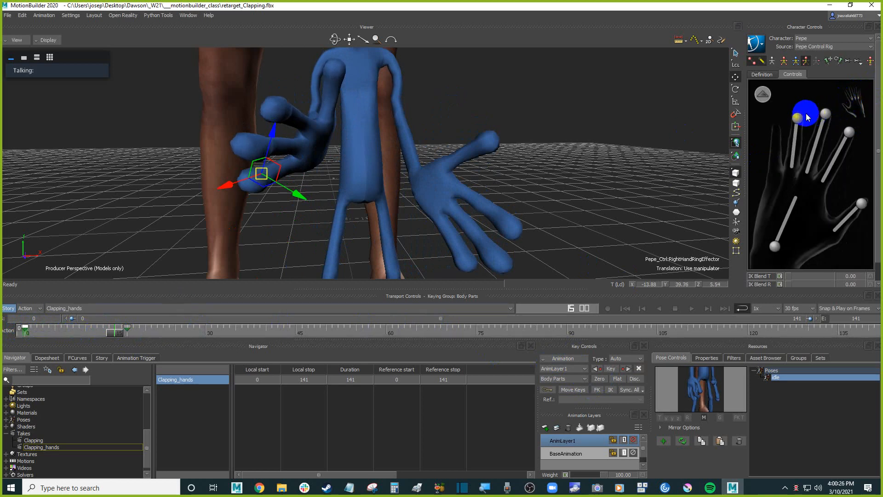
click(826, 114)
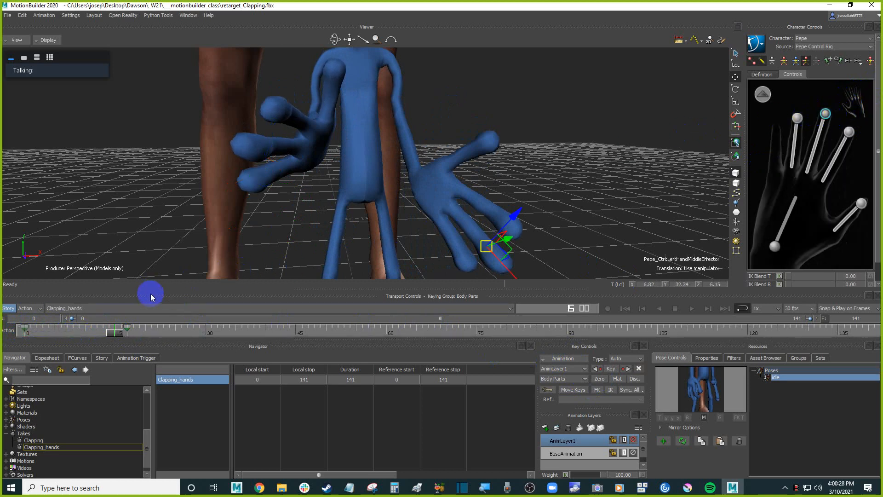
click(155, 191)
key(ctrl+a)
click(267, 146)
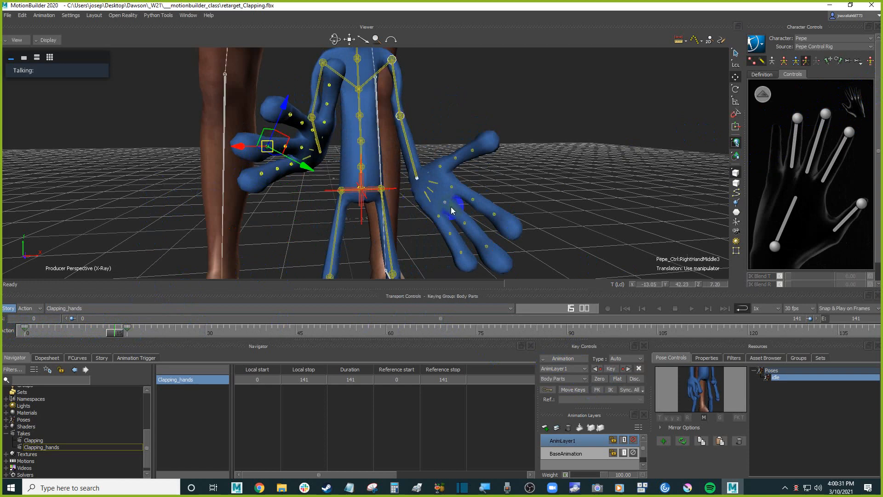
click(494, 216)
key(ctrl+a)
click(26, 327)
drag(25, 327, 812, 335)
Try applying the stored Idle pose to Pepe's hands at frame 131 and check the fingers in X-Ray display
shift+drag(533, 206, 539, 171)
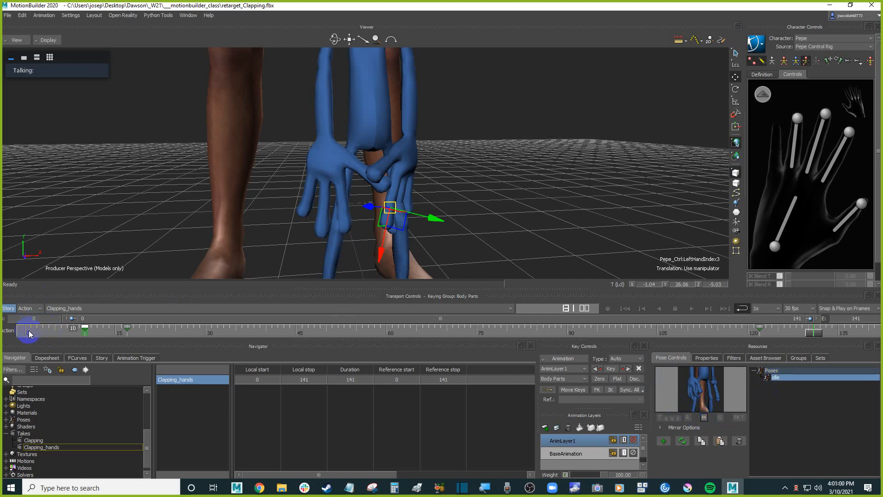
double_click(788, 377)
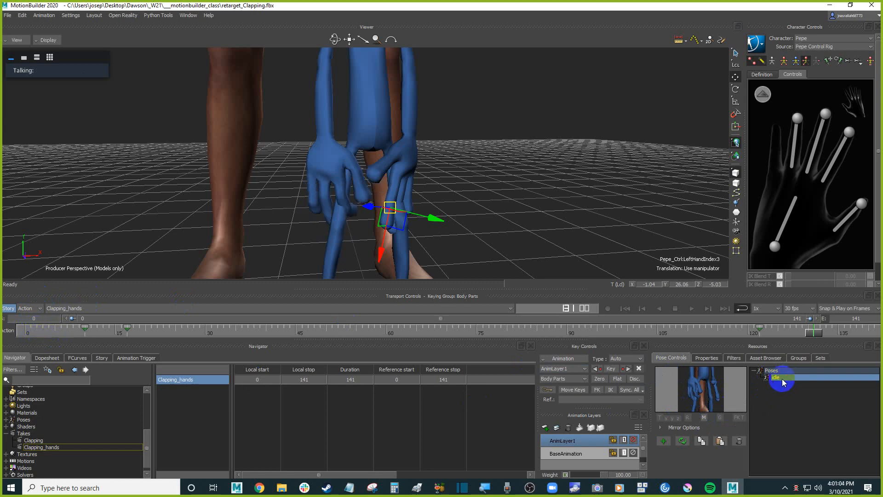
ctrl+drag(560, 213, 562, 190)
key(ctrl+a)
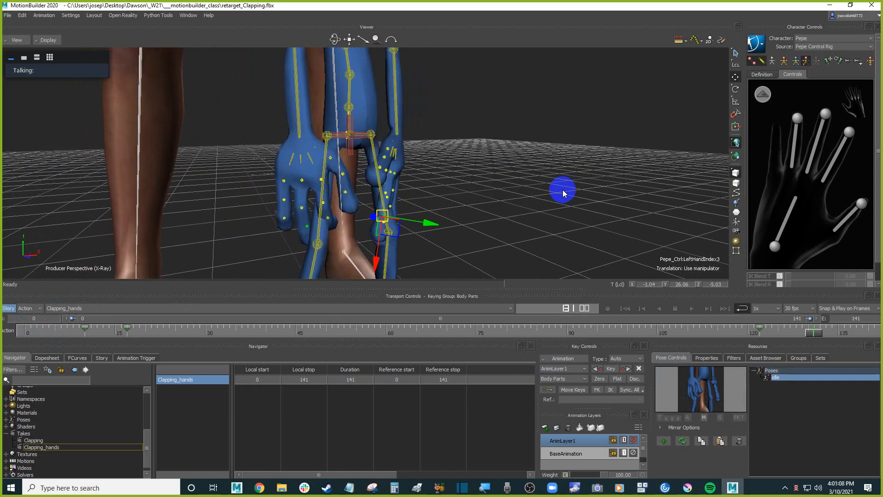
key(ctrl+a)
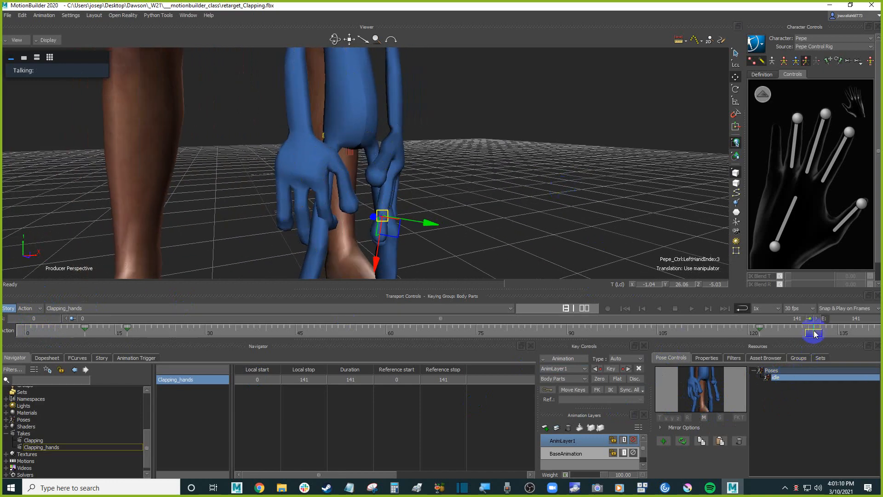
Return to frame 0 and update the stored Idle pose with the hand pose at that frame
drag(812, 336, 15, 335)
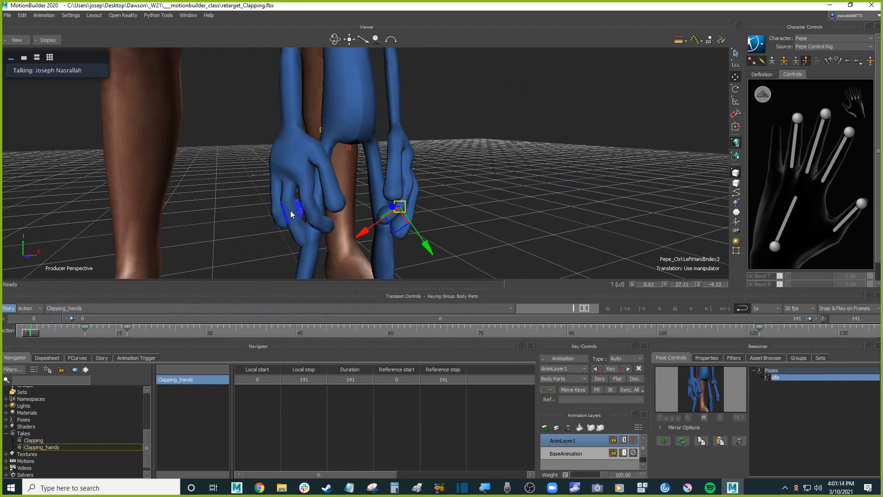
click(30, 334)
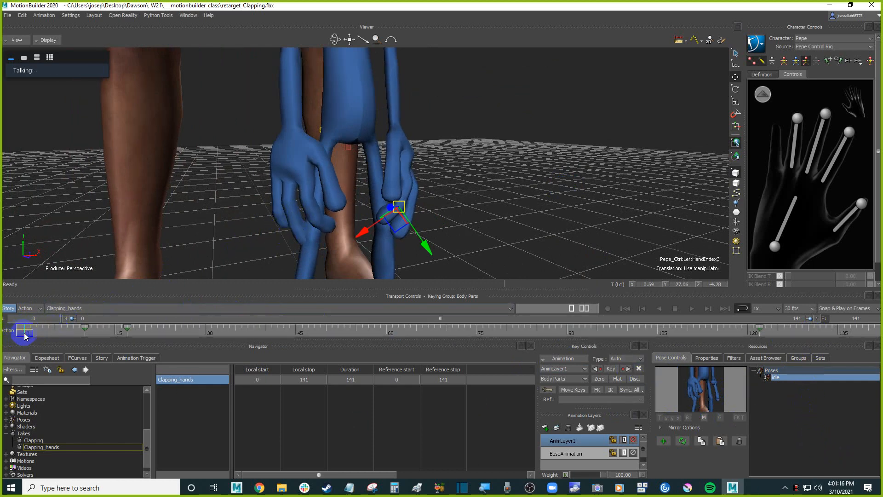
click(684, 441)
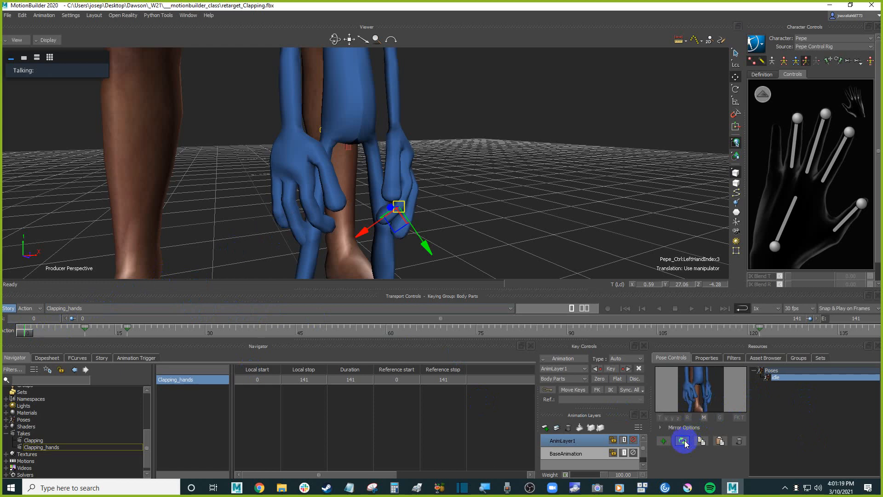
Apply the updated Idle pose at about frame 128, key it on AnimLayer1 and clear the selection
click(824, 334)
drag(825, 335, 799, 331)
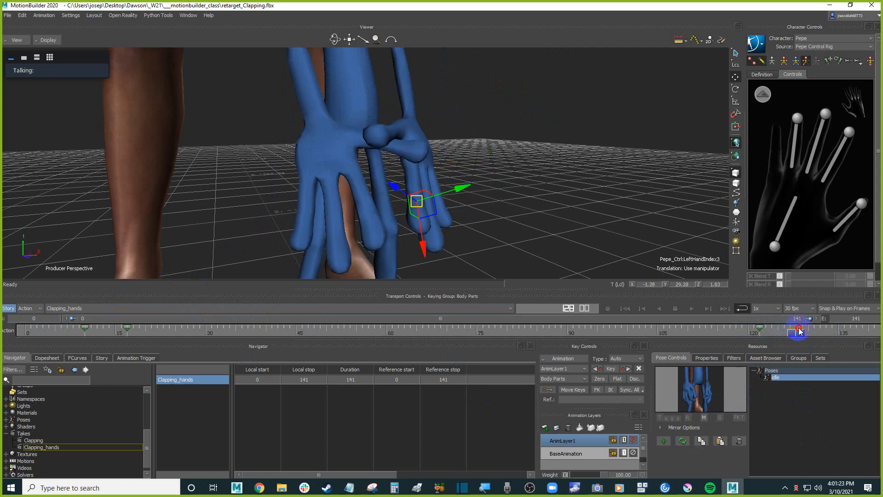
double_click(793, 377)
mouse_move(541, 215)
ctrl+shift+mouse_down()
mouse_move(530, 219)
mouse_move(538, 233)
mouse_move(539, 220)
ctrl+shift+mouse_up()
key(k)
click(545, 224)
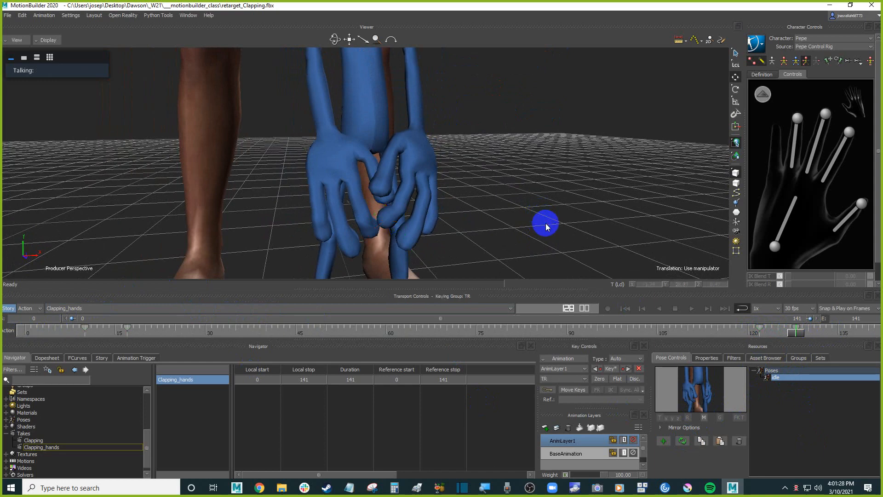
Play back the Clapping_hands take to review the hand motion with the full character in view
key(space)
key(ctrl+a)
mouse_move(584, 225)
ctrl+mouse_down()
mouse_move(579, 201)
mouse_move(594, 210)
mouse_move(607, 250)
mouse_move(597, 221)
mouse_move(568, 226)
mouse_move(587, 211)
ctrl+mouse_up()
key(ctrl+a)
key(space)
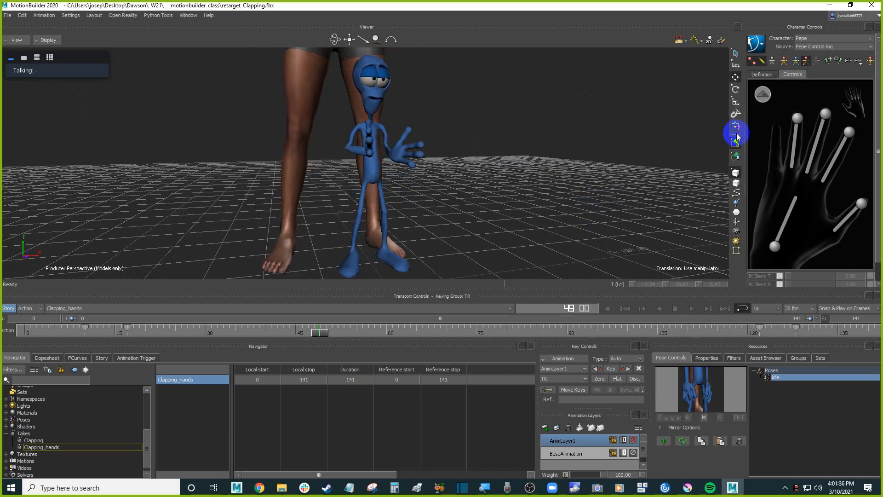
Switch the keying mode to Full Body and select Pepe's left middle finger effector
click(736, 140)
click(784, 60)
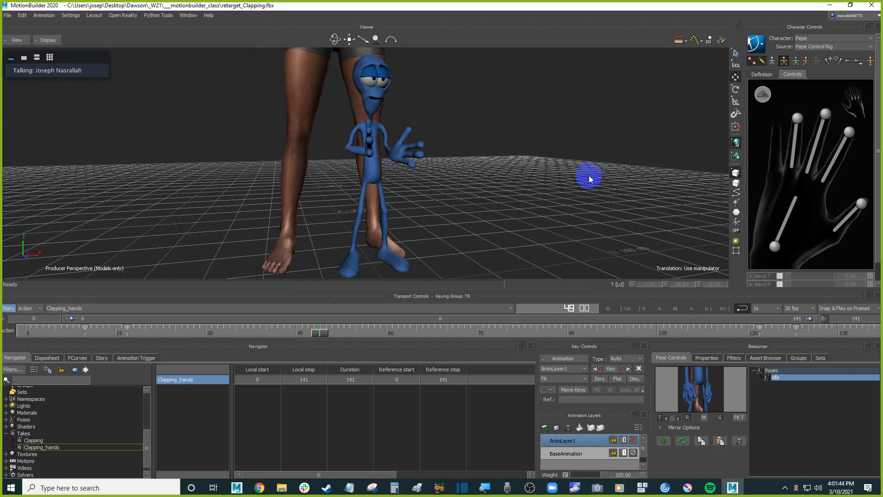
scroll(547, 157, down, 4)
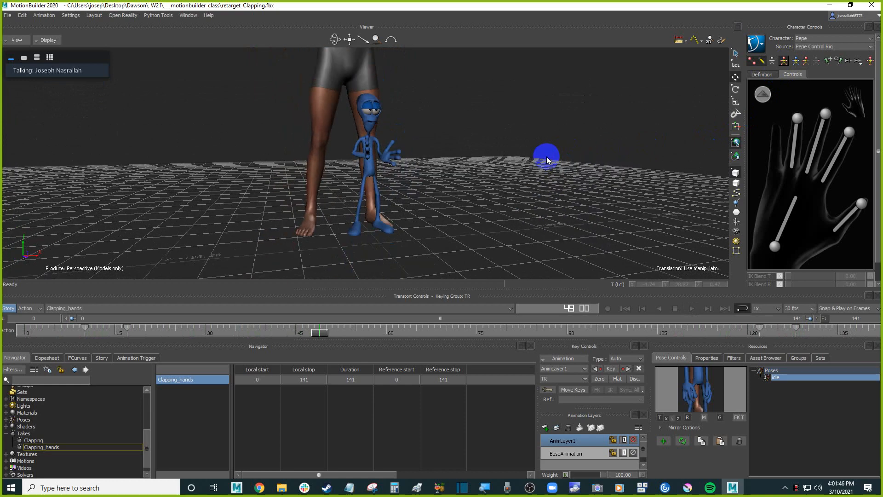
scroll(546, 156, up, 3)
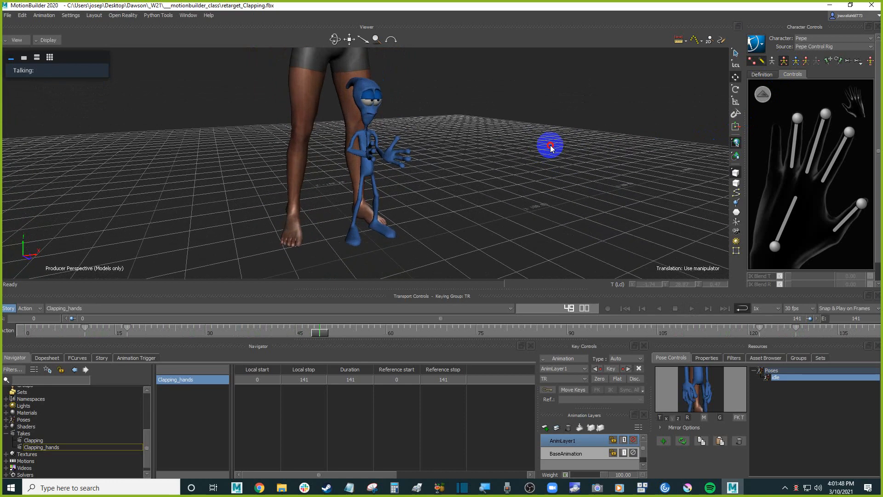
shift+drag(546, 151, 570, 129)
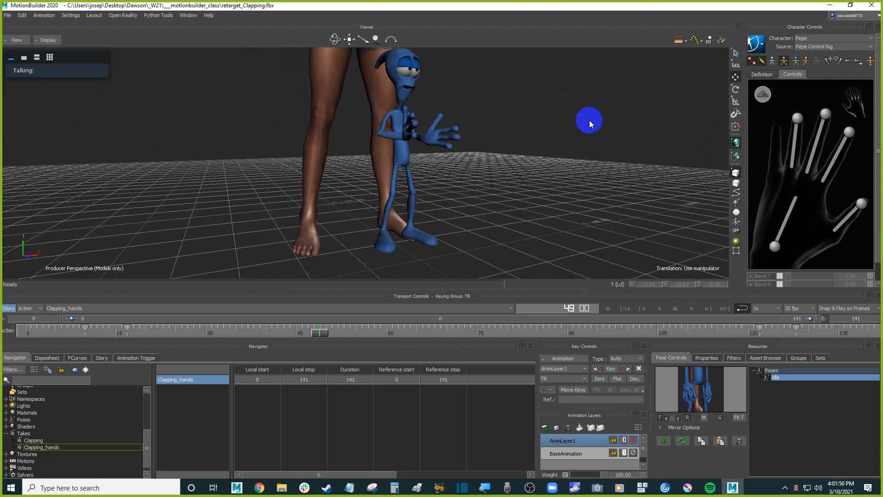
click(826, 113)
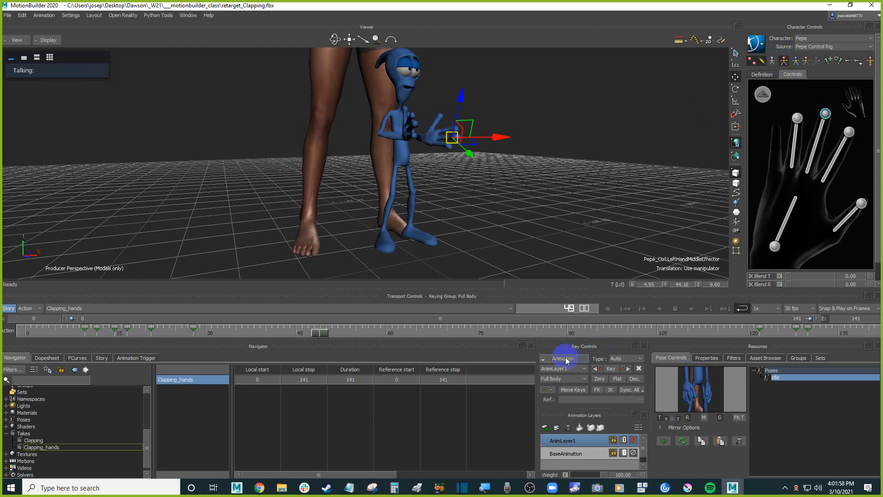
Bake the layered animation onto Pepe's control rig
click(759, 46)
mouse_move(777, 93)
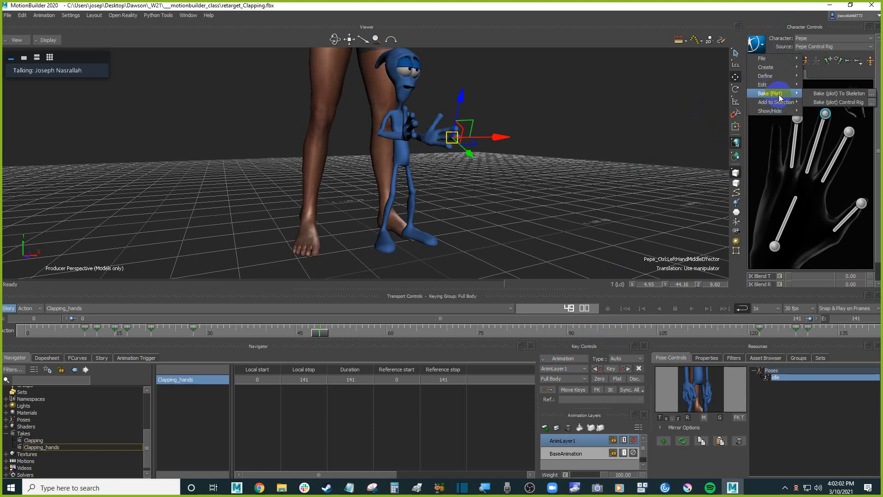
click(854, 103)
click(552, 159)
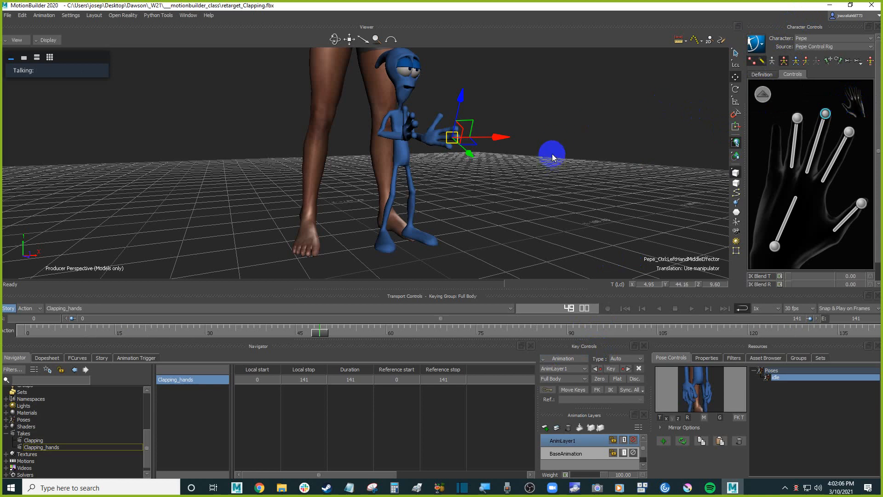
Bake Pepe's animation to the skeleton and plot it back onto the control rig
click(757, 44)
mouse_move(782, 94)
click(848, 96)
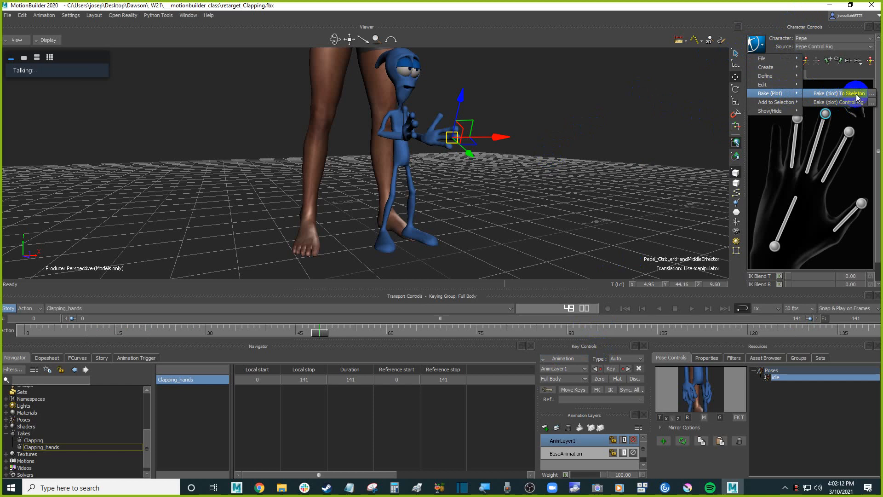
click(755, 44)
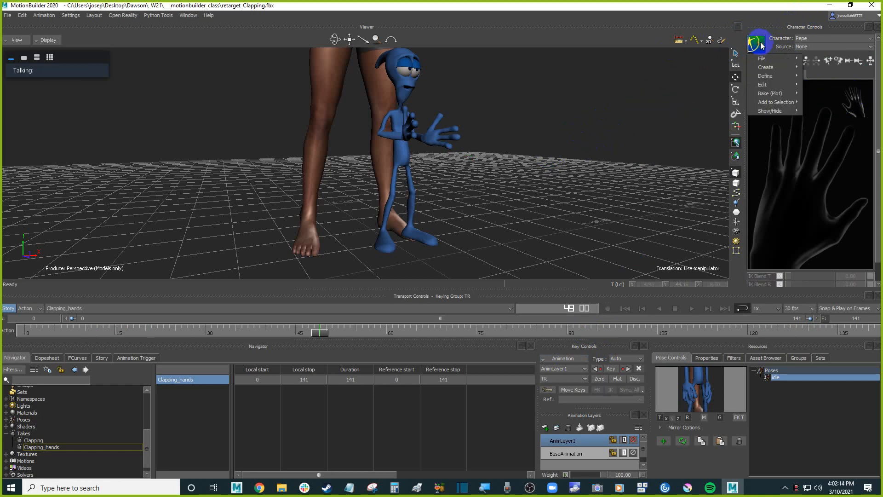
mouse_move(785, 105)
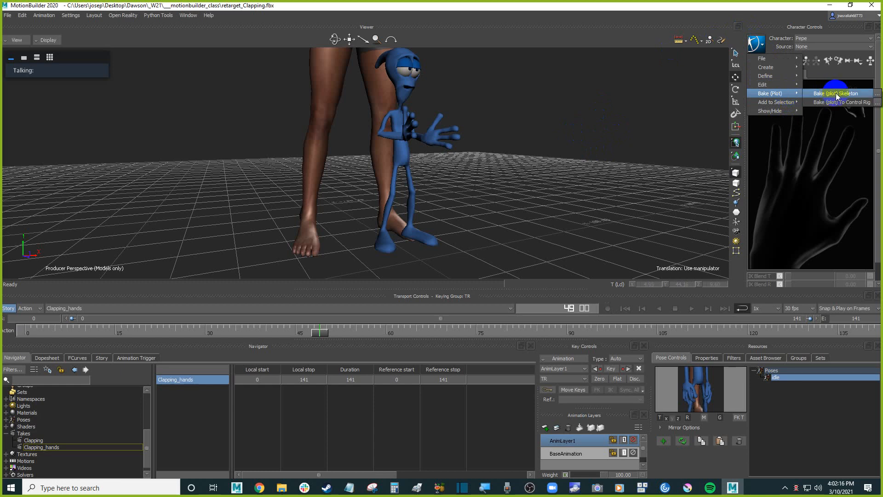
click(847, 104)
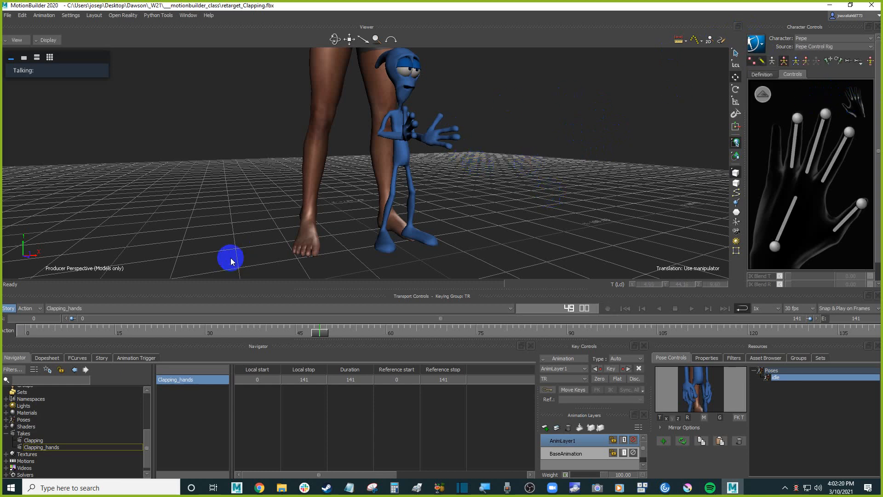
click(761, 46)
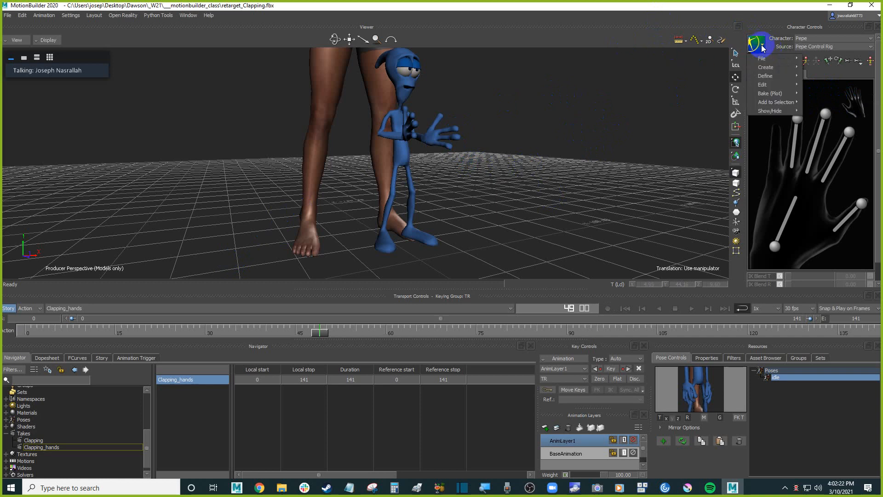
click(770, 59)
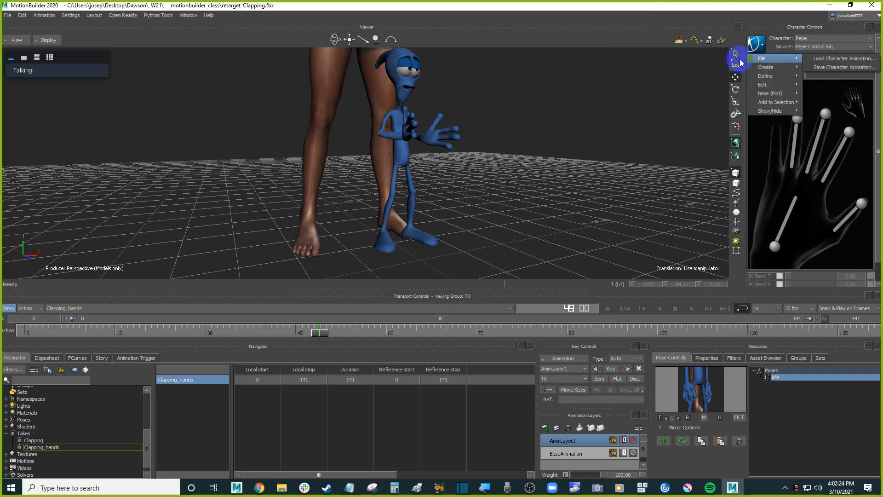
click(684, 75)
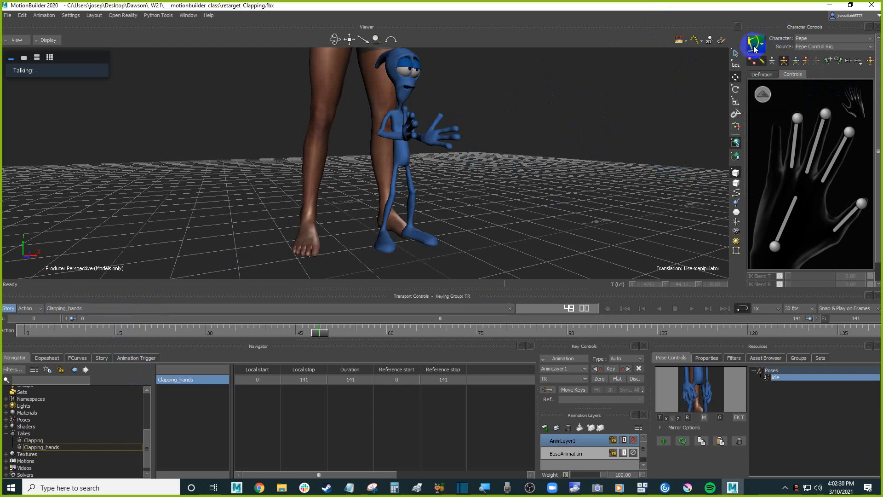
click(808, 40)
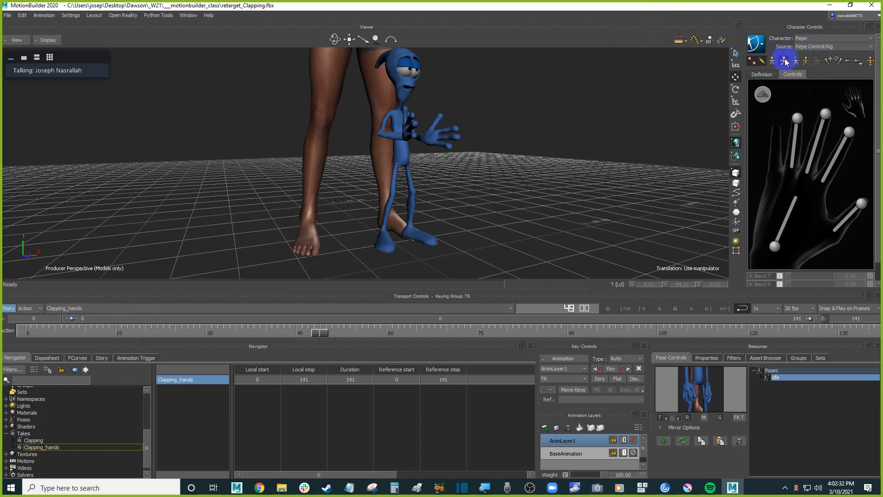
Save Pepe's character animation under the file name retarget_Clapping_CLIP.fbx in the ___motionbuilder_class folder
click(764, 45)
mouse_move(765, 58)
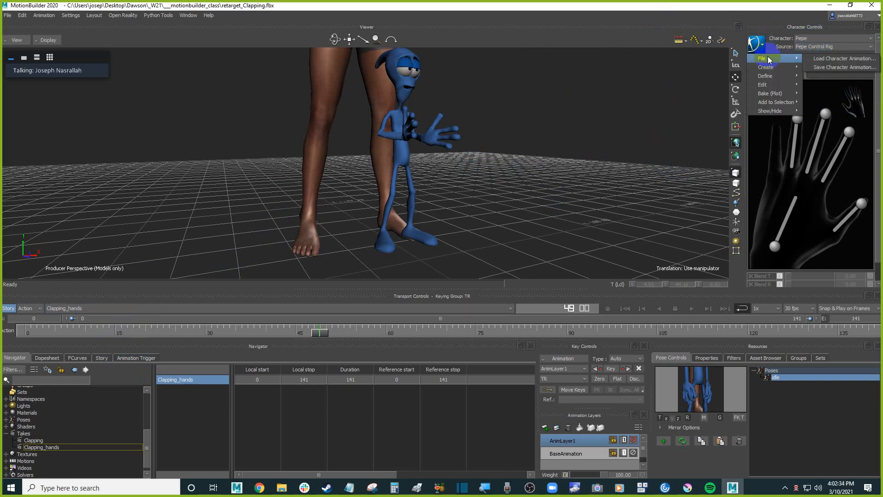
click(849, 67)
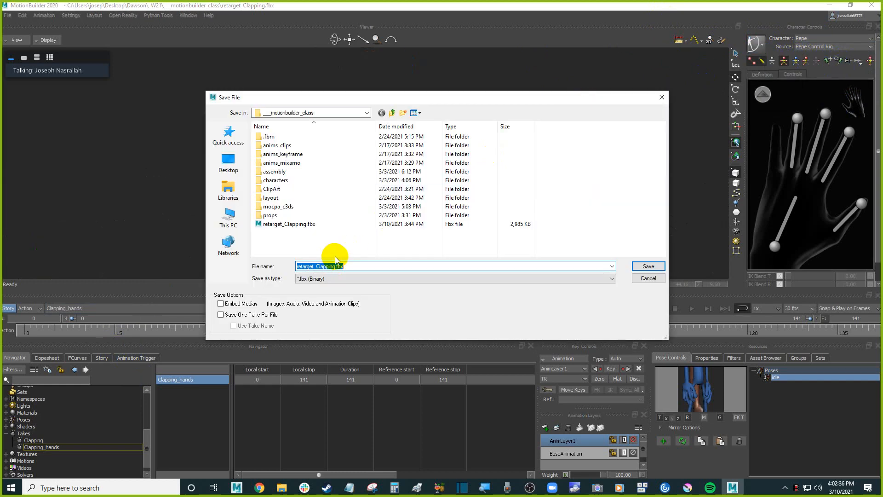
click(294, 224)
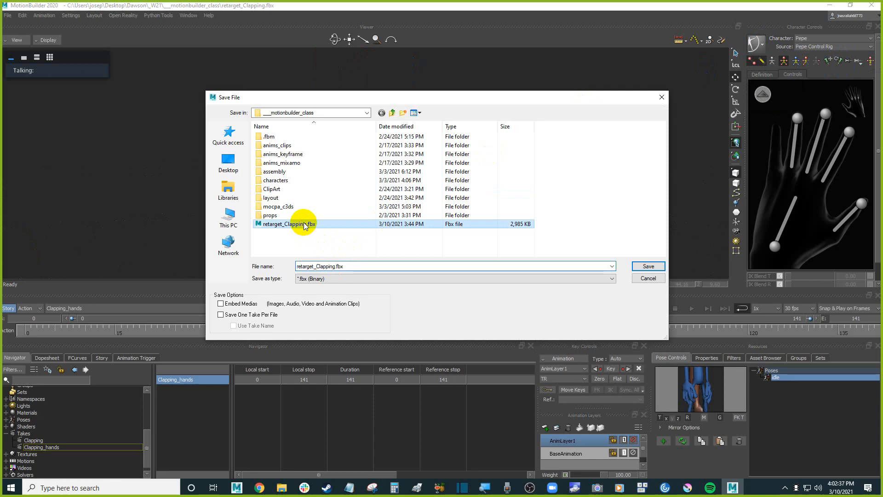
double_click(314, 266)
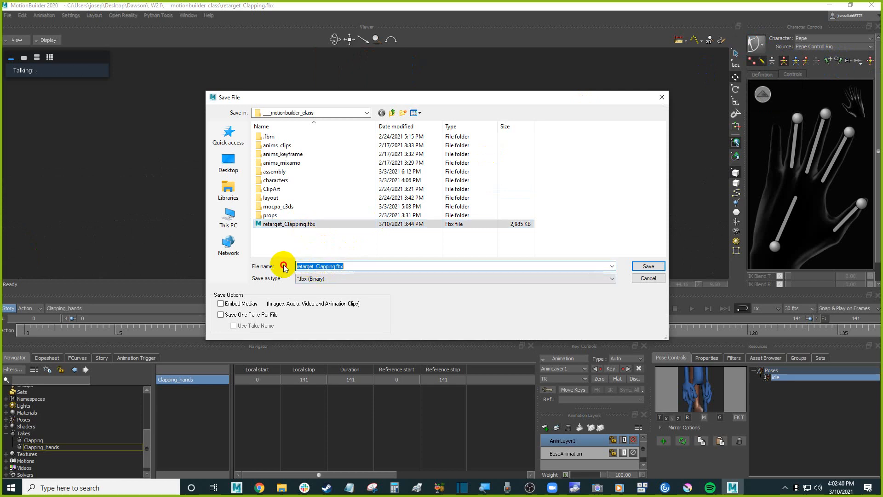
click(315, 267)
drag(316, 267, 296, 266)
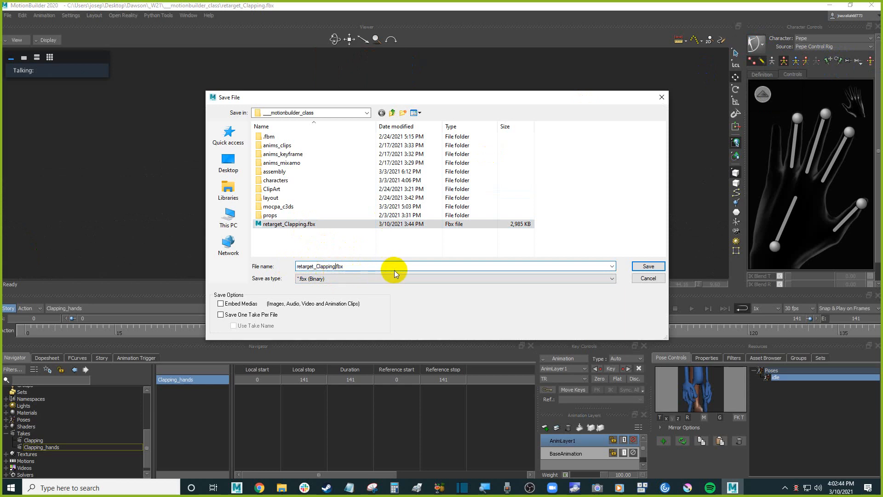
text(_CLIP)
key(Return)
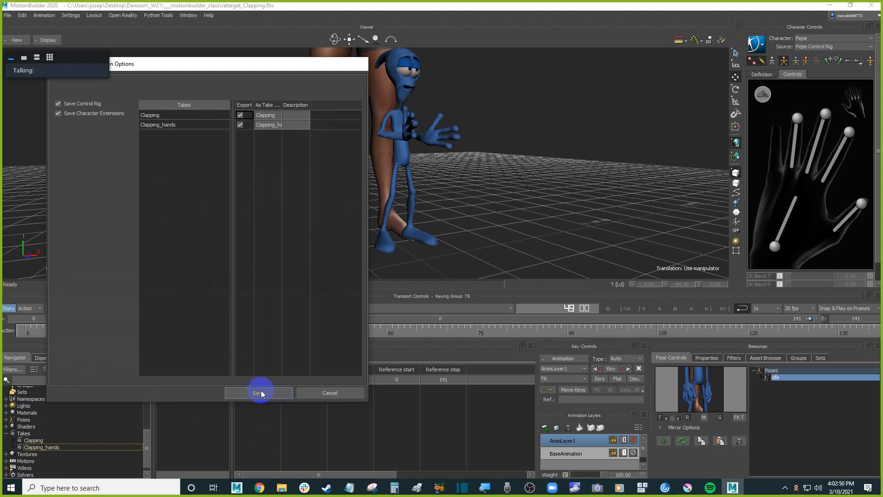
Exclude the Clapping take from the character animation export and save only Clapping_hands, with control rig and character extensions
drag(200, 69, 343, 80)
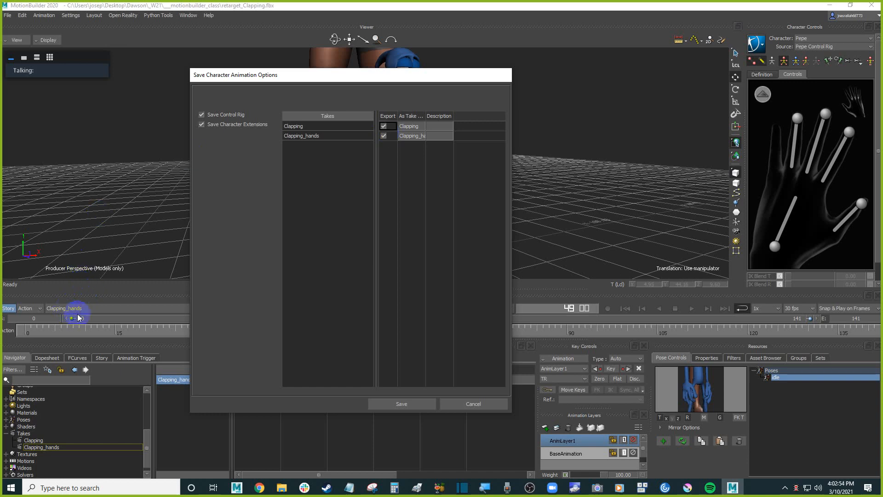
click(390, 127)
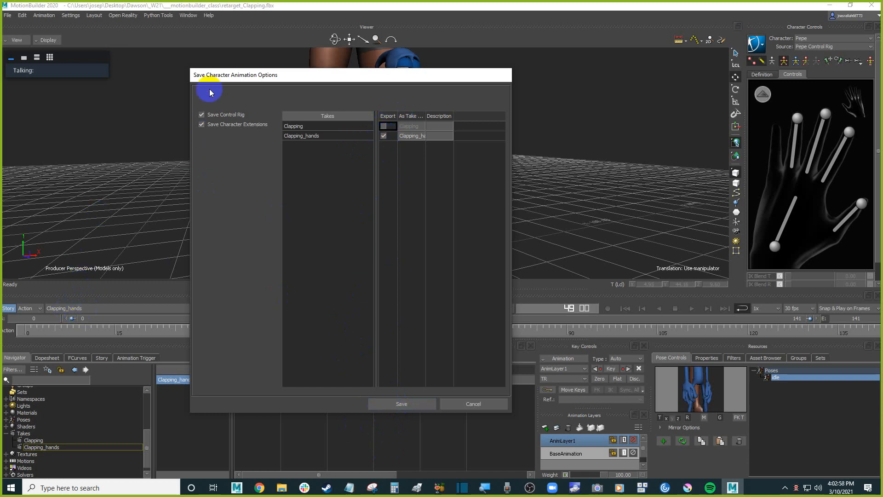
click(419, 404)
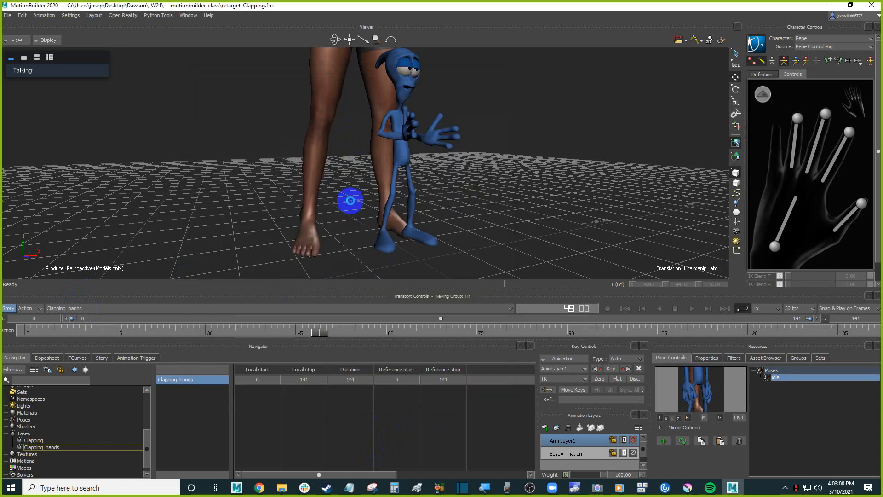
ctrl+shift+drag(555, 194, 531, 196)
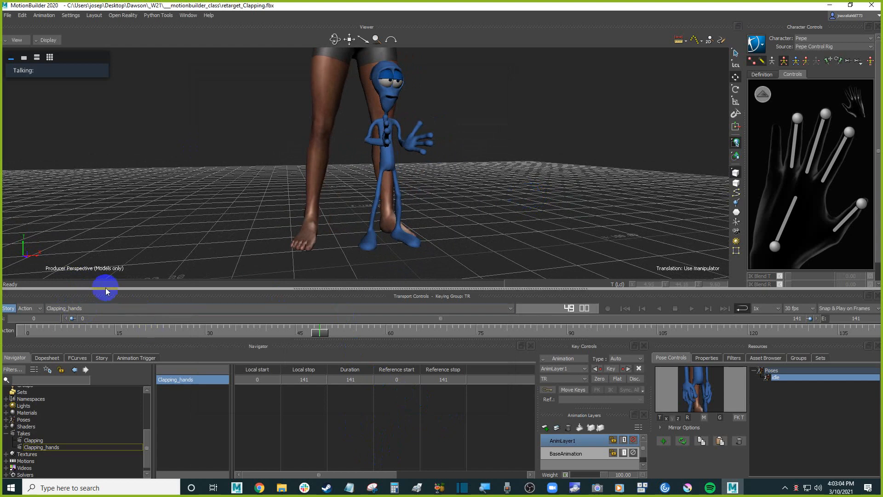
Show the Story timeline and keep Clapping_hands as the current take
click(7, 308)
click(82, 309)
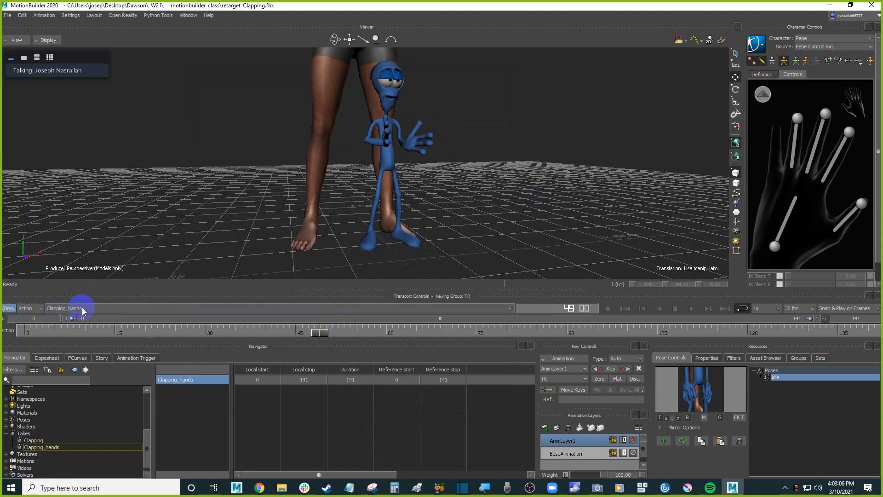
click(102, 358)
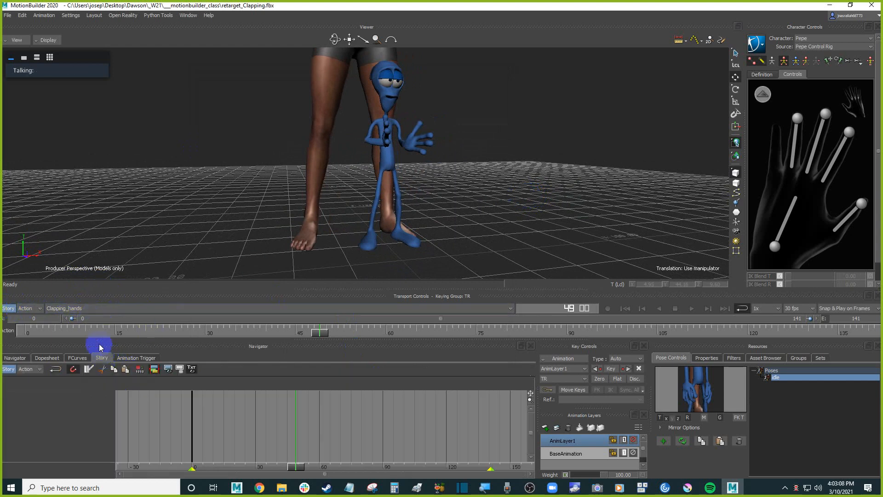
click(102, 309)
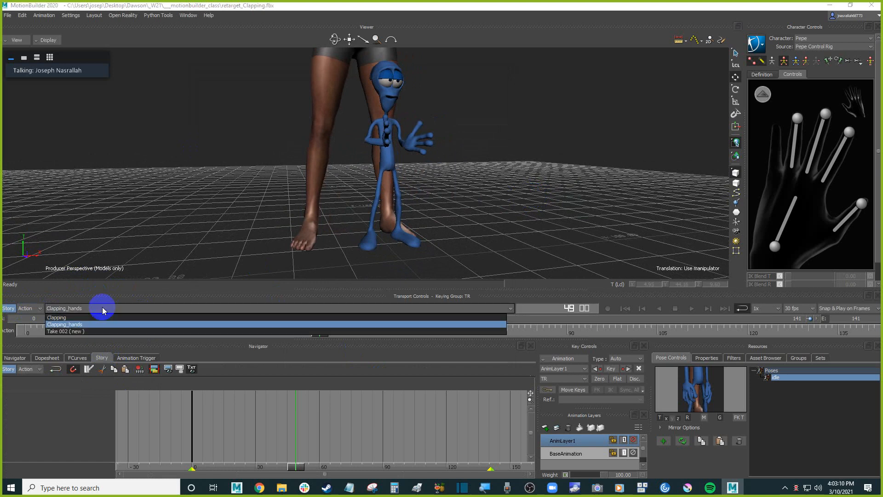
click(85, 324)
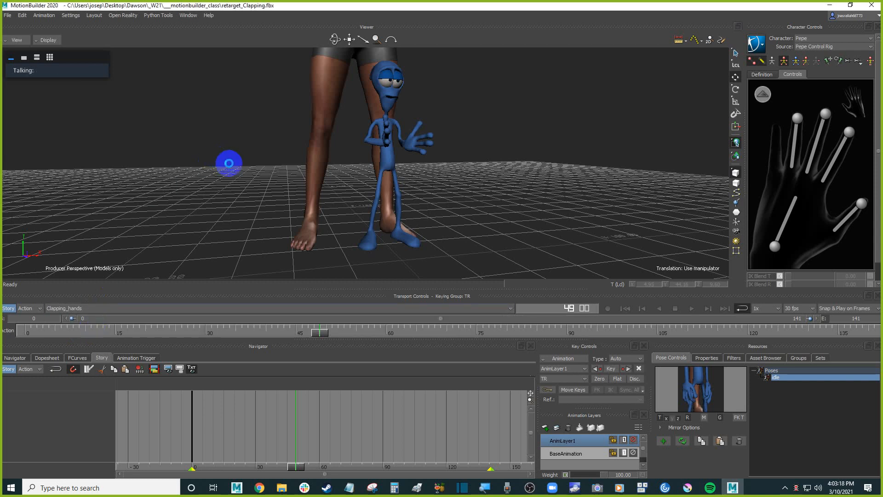
key(r)
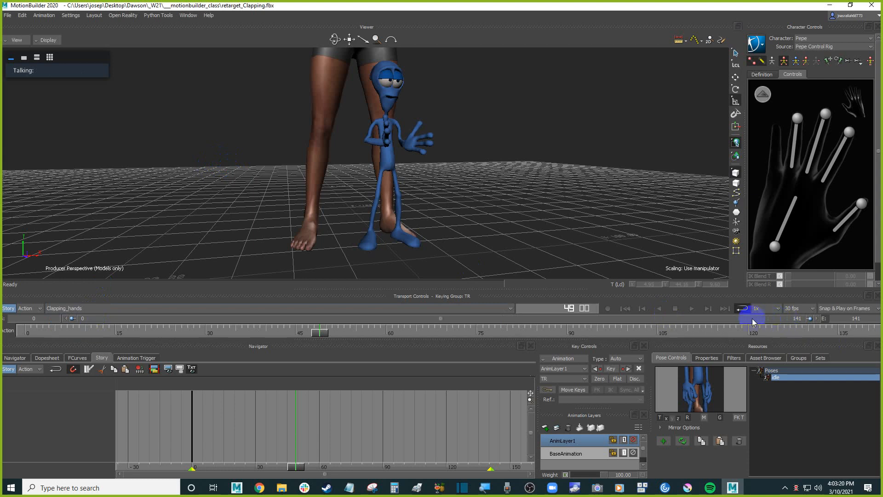
Open the Pepe character from the ClipArt Characters folder as a new scene with no animation and frame the figure
click(778, 359)
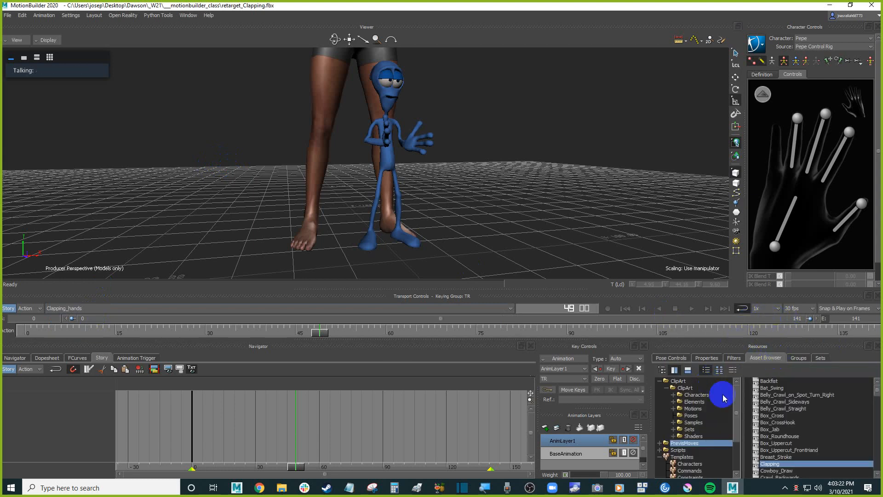
click(699, 397)
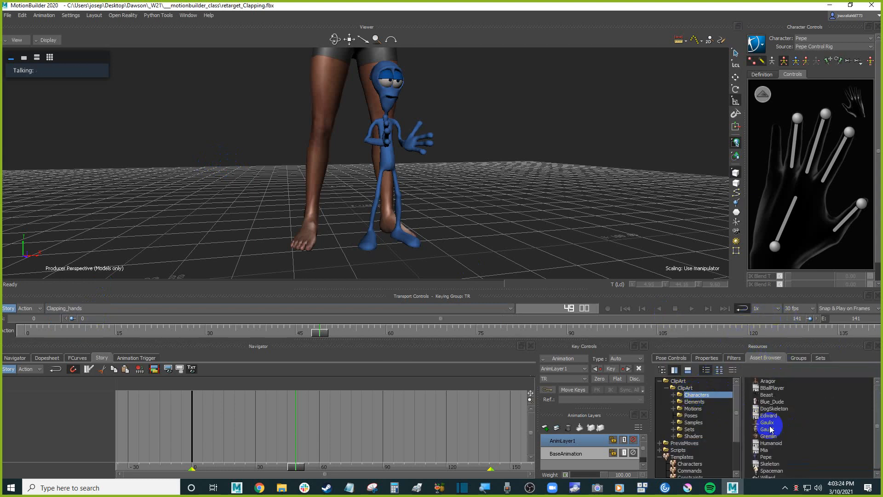
click(777, 457)
drag(778, 460, 469, 167)
mouse_move(488, 170)
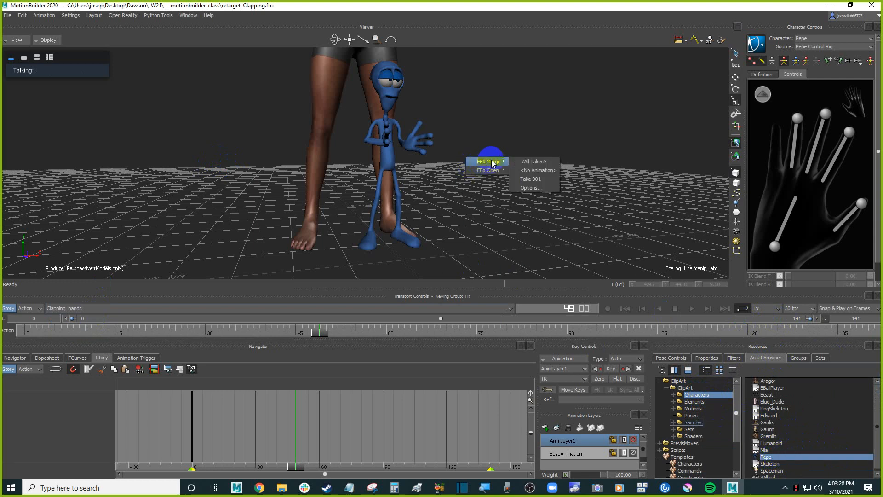
click(536, 171)
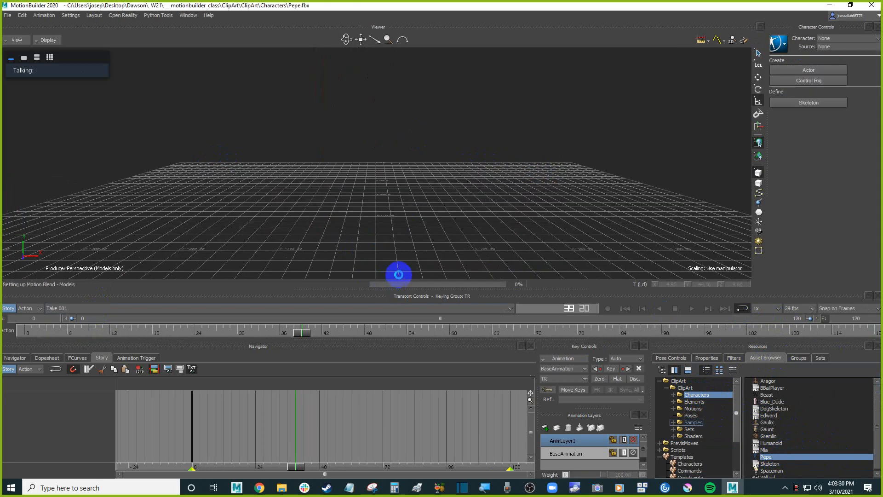
ctrl+shift+drag(419, 236, 433, 202)
key(ctrl+x)
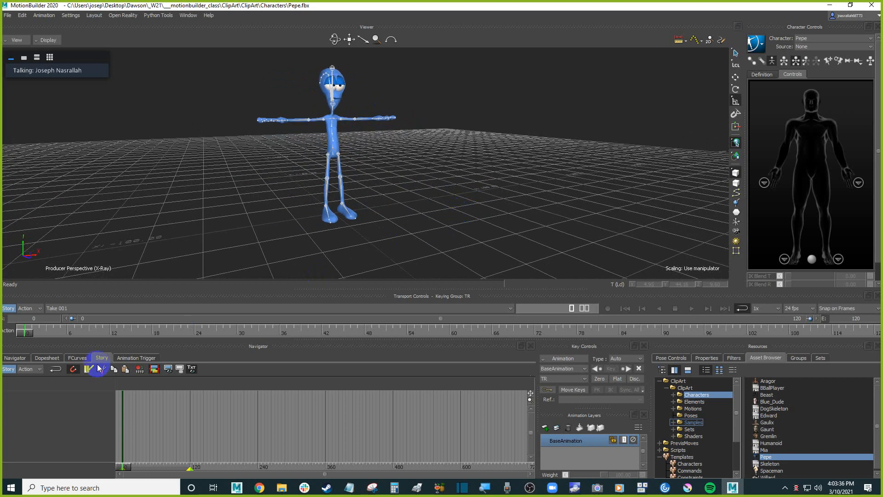
Insert a character animation track in the Story timeline, widen its settings area and assign Pepe as its character
right_click(99, 393)
mouse_move(198, 185)
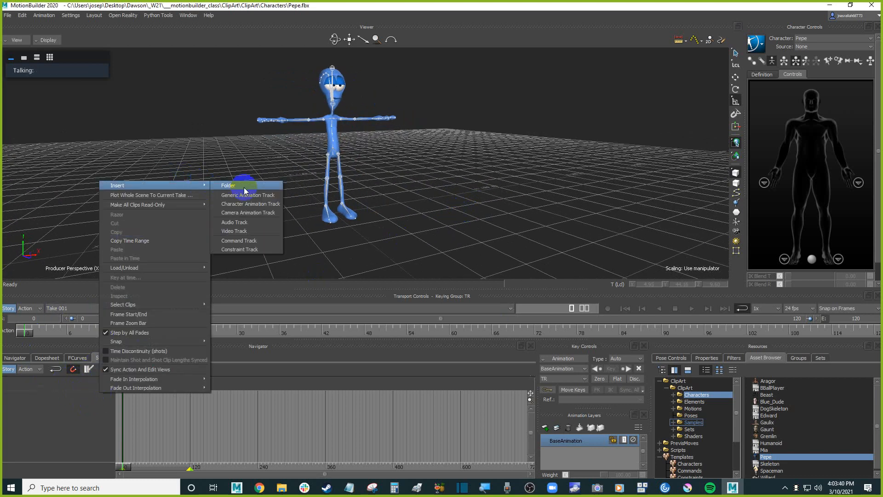
click(266, 203)
drag(41, 413, 40, 434)
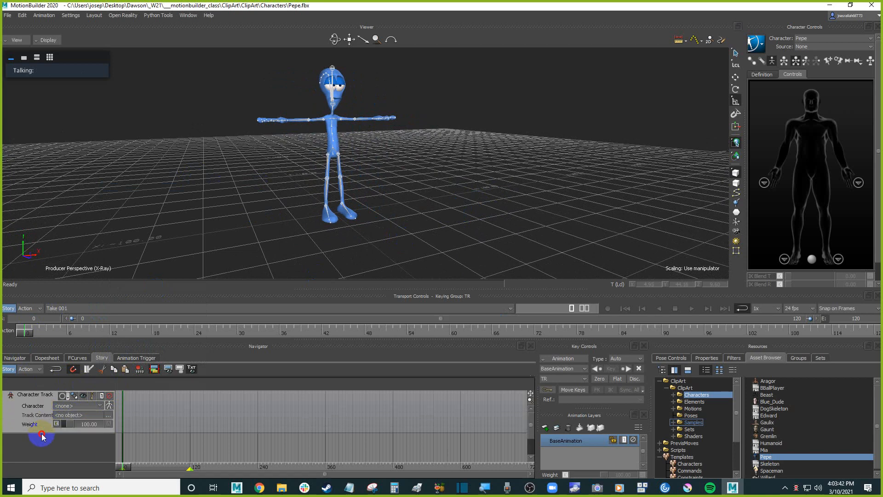
drag(115, 420, 151, 421)
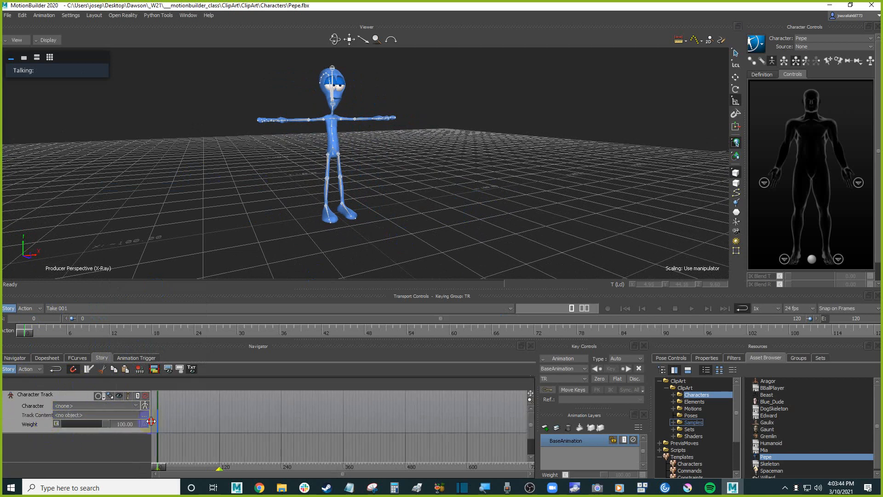
click(95, 405)
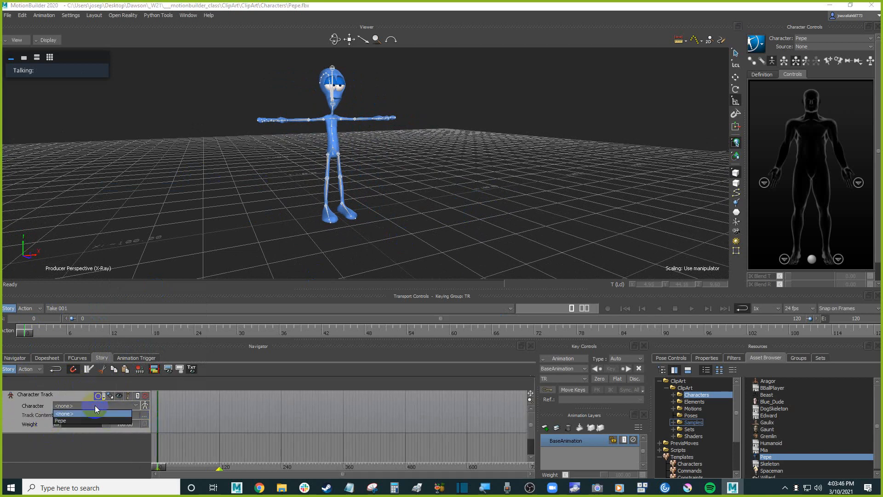
click(69, 420)
Insert the animation file retarget_Clapping_CLIP.fbx on Pepe's character track and frame the clip in the timeline
right_click(245, 410)
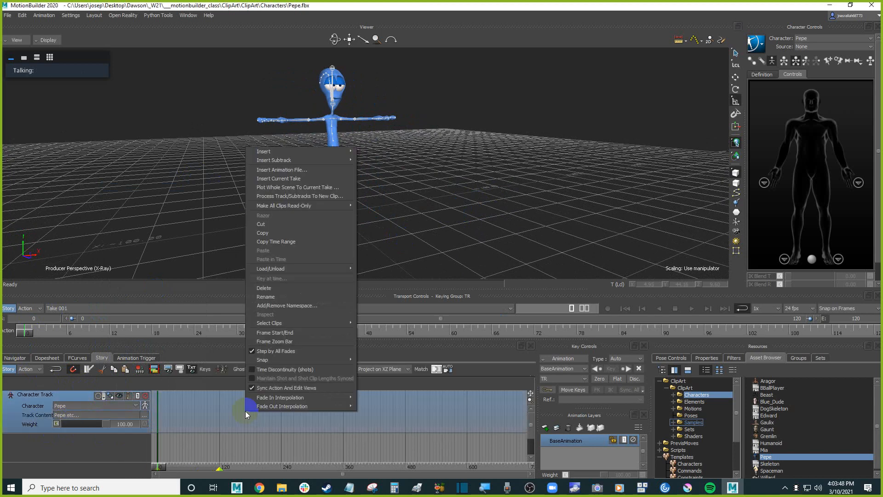
click(302, 172)
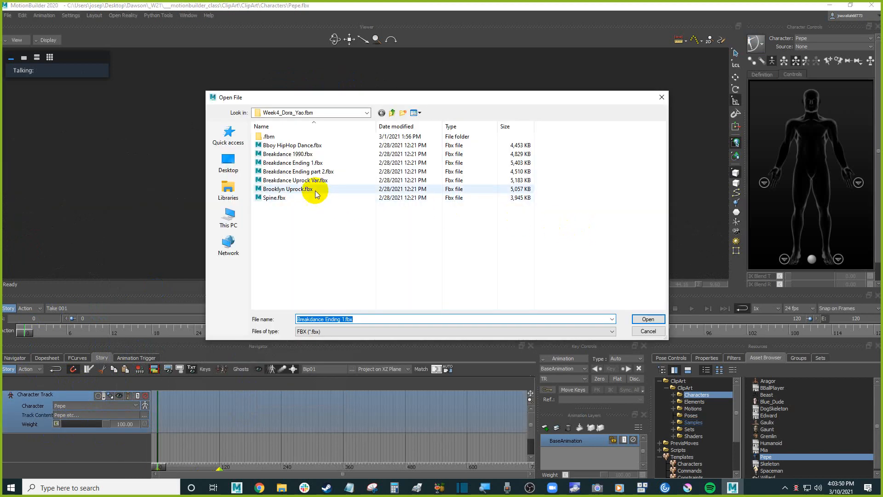
click(612, 319)
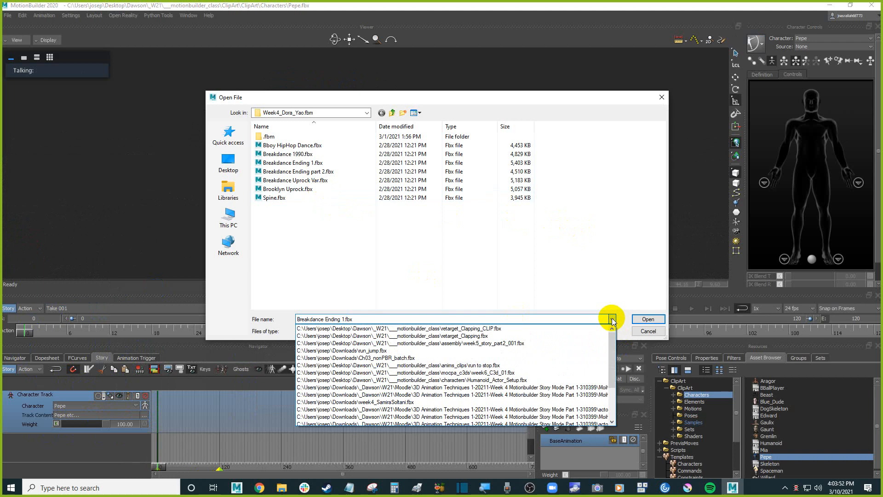
click(574, 327)
click(647, 318)
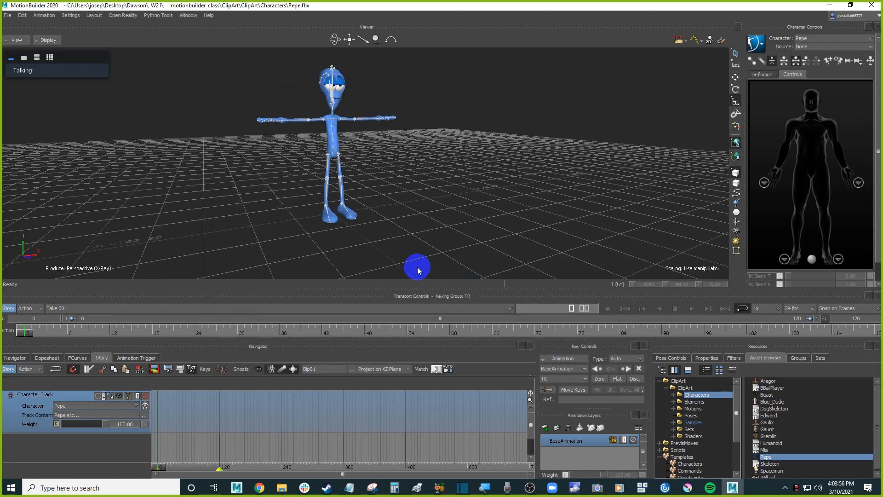
alt+middle_drag(382, 199, 405, 214)
drag(275, 404, 183, 409)
key(a)
ctrl+drag(377, 459, 326, 394)
click(414, 439)
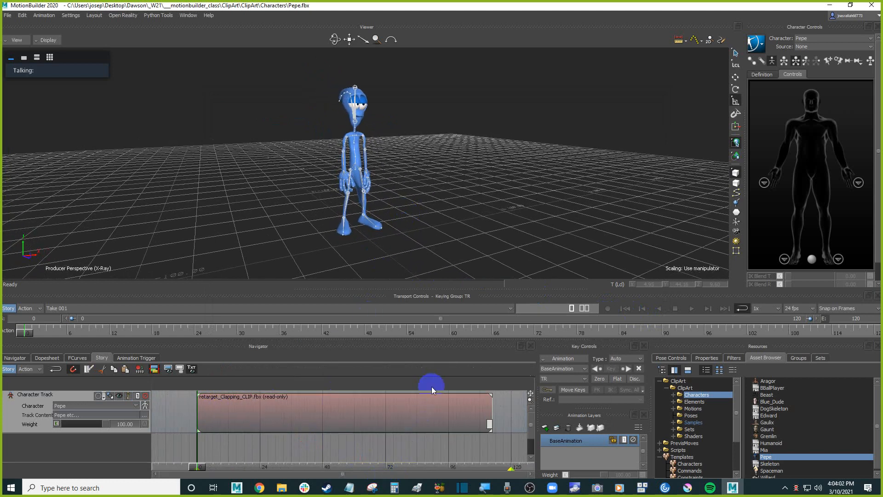
Display Pepe as models only and fit the scene's time range to the clip's start and end
click(459, 401)
alt+drag(473, 101, 497, 191)
key(ctrl+a)
right_click(442, 399)
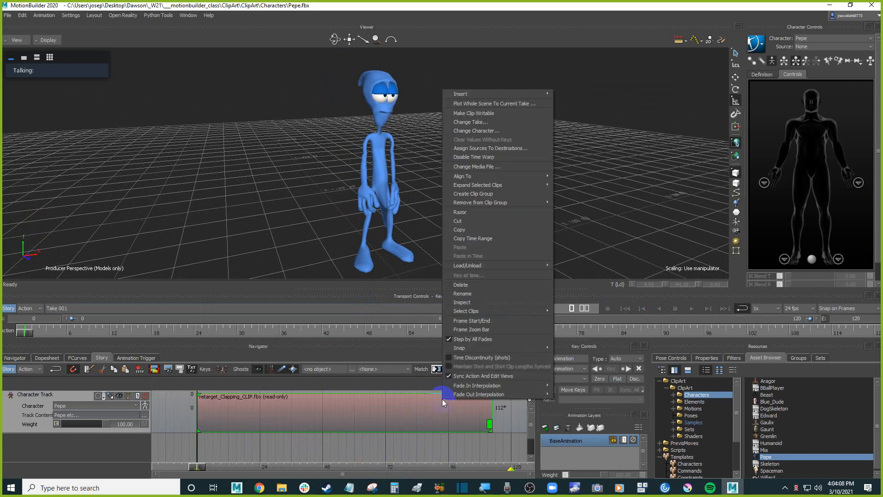
click(496, 320)
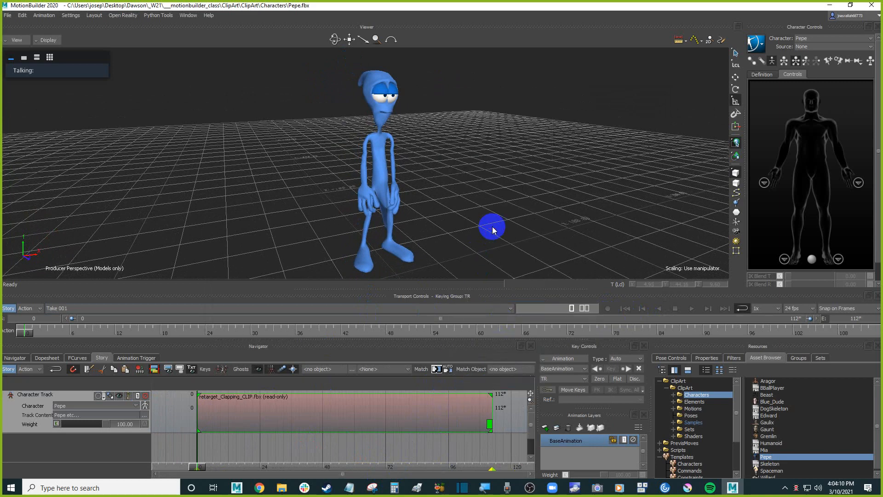
Play the clapping clip on Pepe and view the figure from the front
key(space)
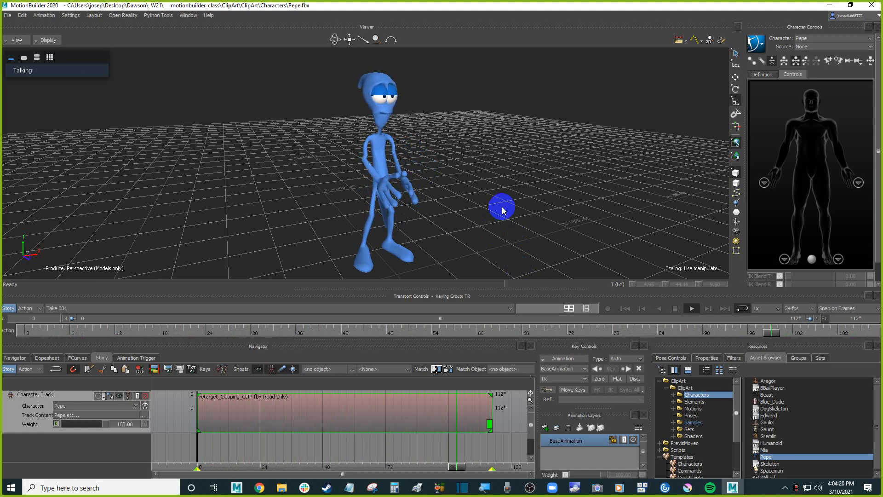
key(ctrl+space)
mouse_move(576, 189)
ctrl+shift+mouse_down()
mouse_move(563, 201)
mouse_move(569, 185)
ctrl+shift+mouse_up()
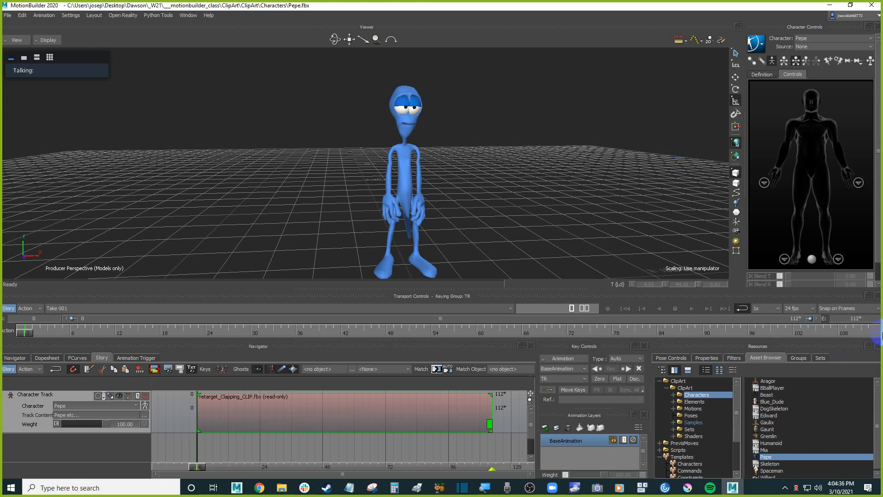
Enlarge the Story timeline area below the viewer and deselect the clapping clip
scroll(880, 277, down, 1)
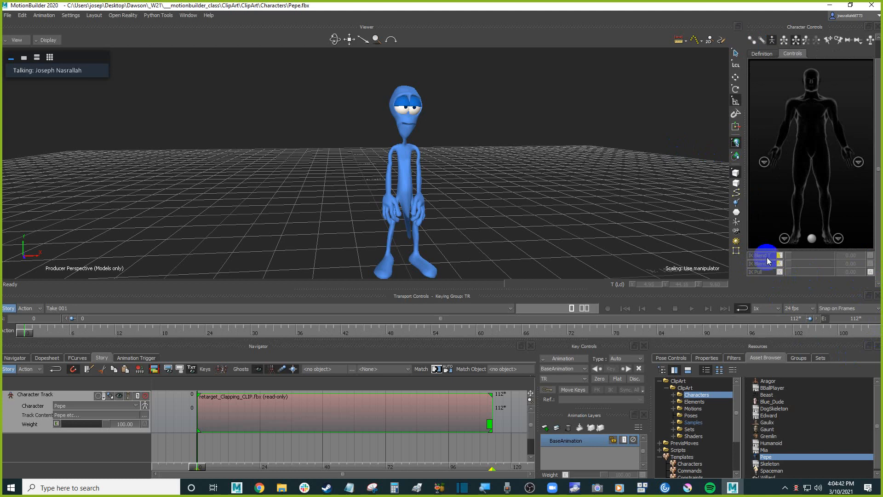
ctrl+drag(339, 447, 139, 407)
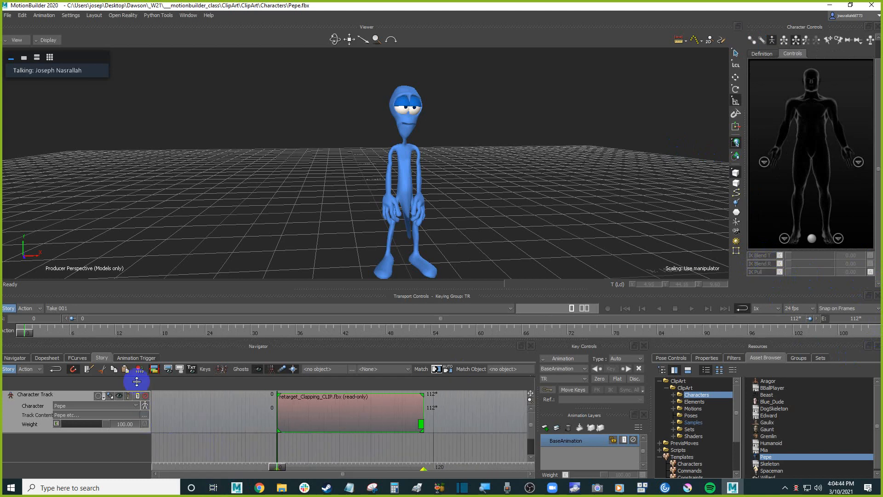
drag(232, 289, 235, 251)
click(117, 408)
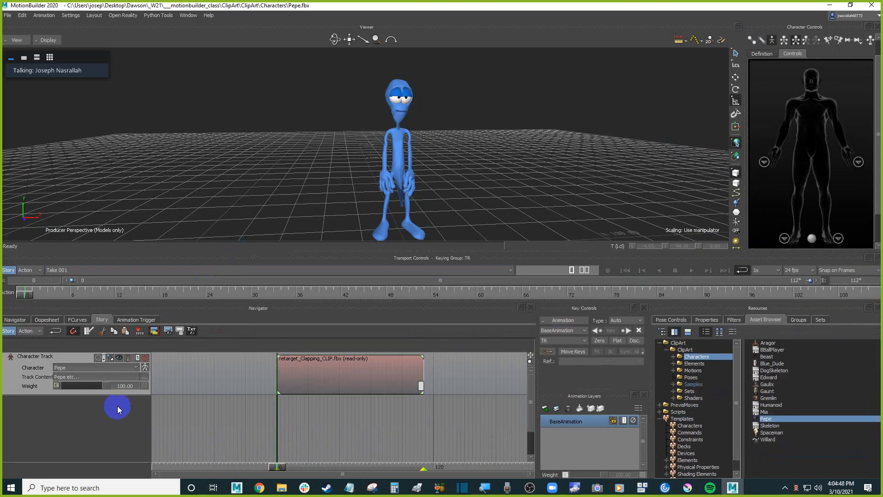
Reopen the recent scene retarget_Clapping.fbx with the Clapping and Clapping_hands takes, discarding changes to the current scene
click(10, 16)
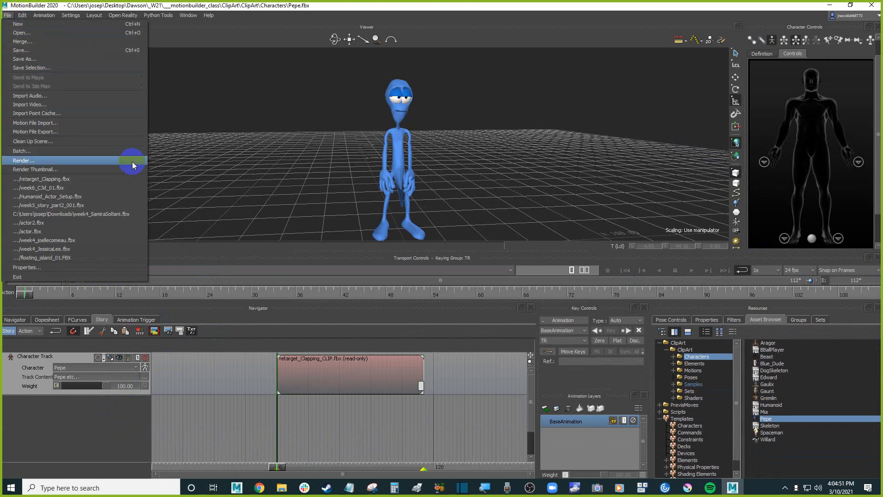
click(114, 178)
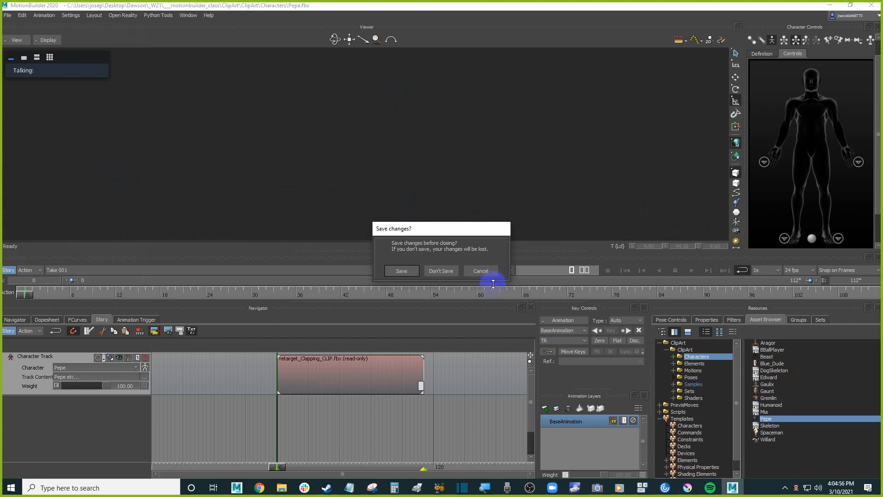
click(443, 272)
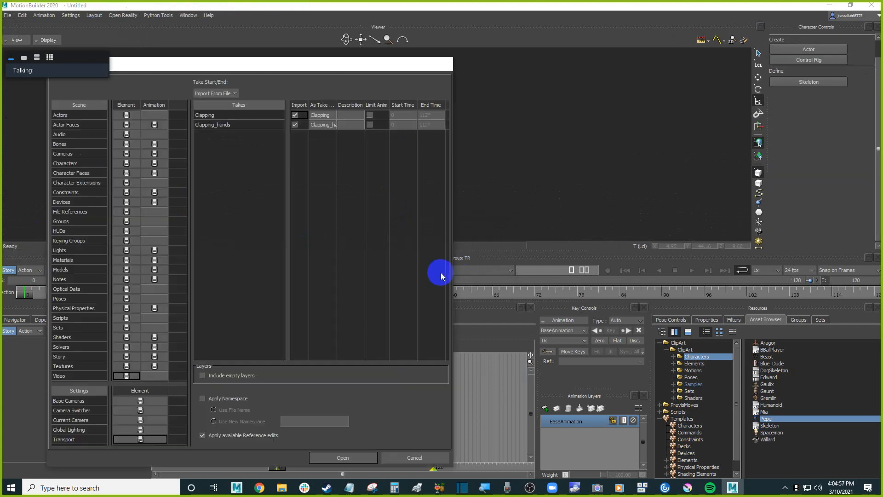
click(342, 457)
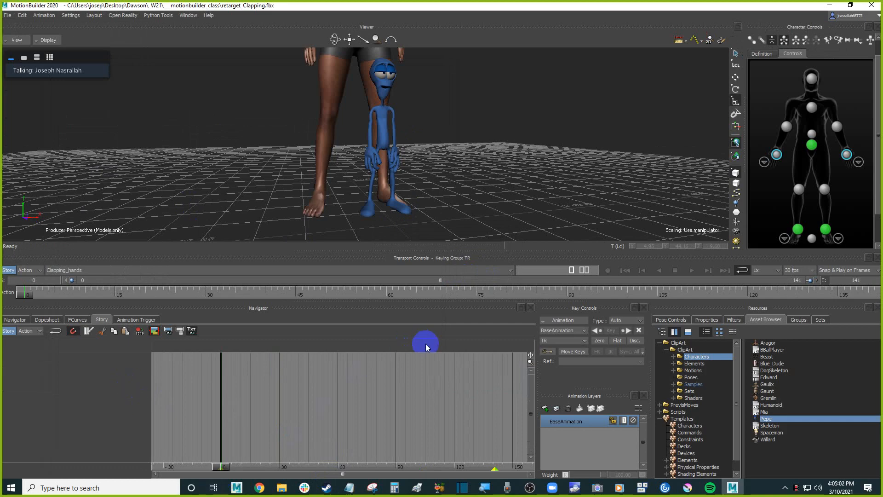
Switch to the Clapping take and play back Pepe's animation
ctrl+shift+drag(483, 153, 434, 174)
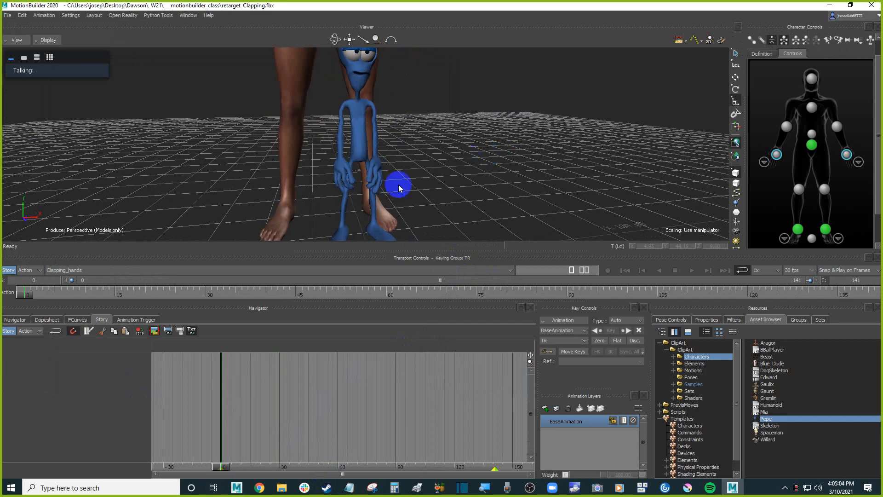
click(112, 270)
click(78, 278)
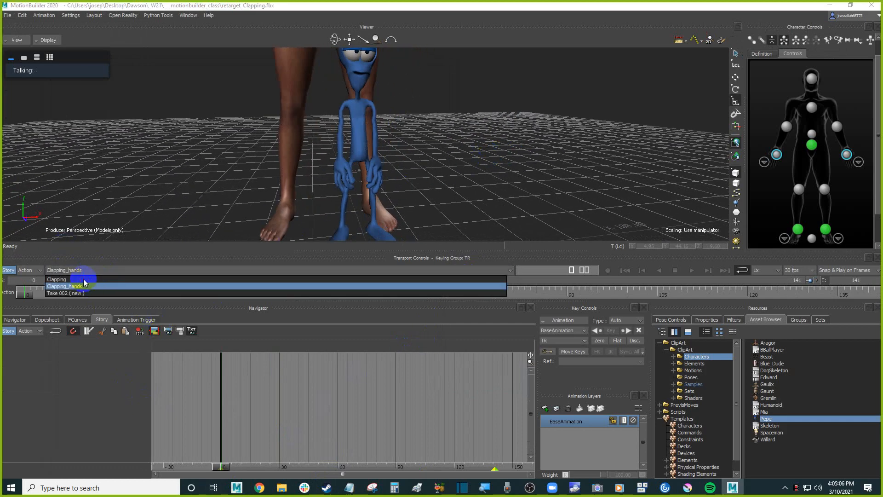
key(space)
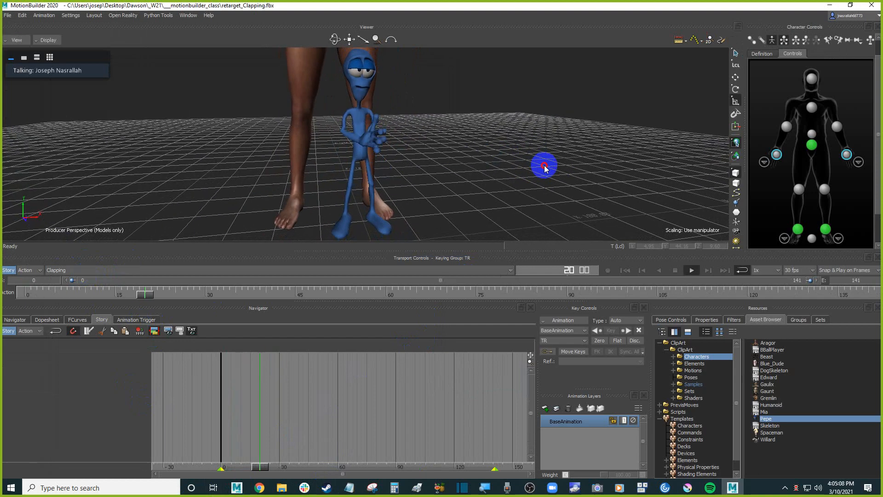
key(space)
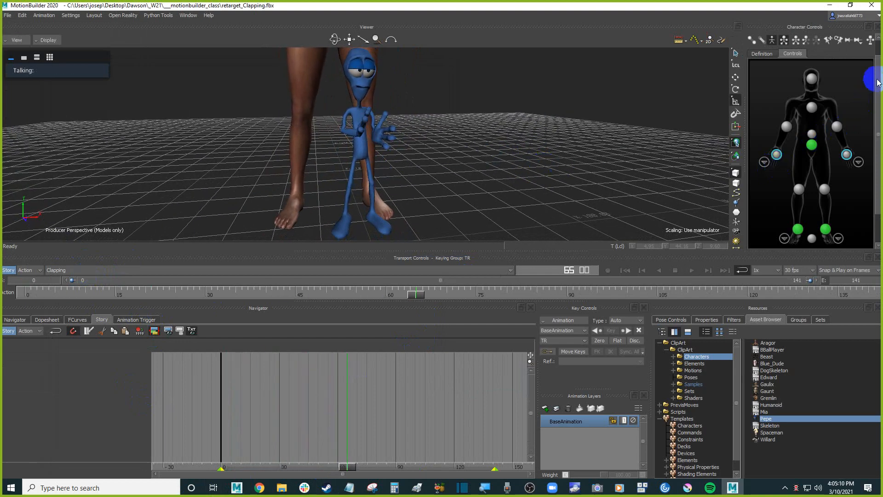
scroll(879, 51, up, 2)
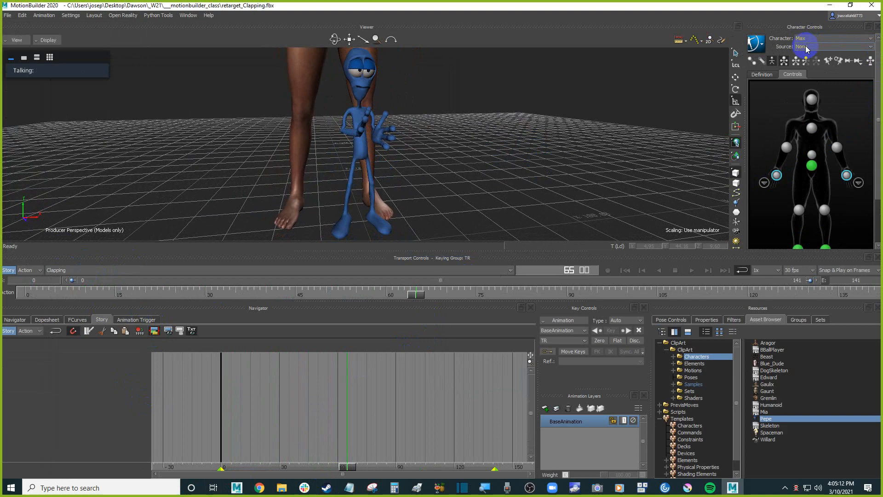
Make Pepe the current character in place of Max
click(827, 39)
click(807, 62)
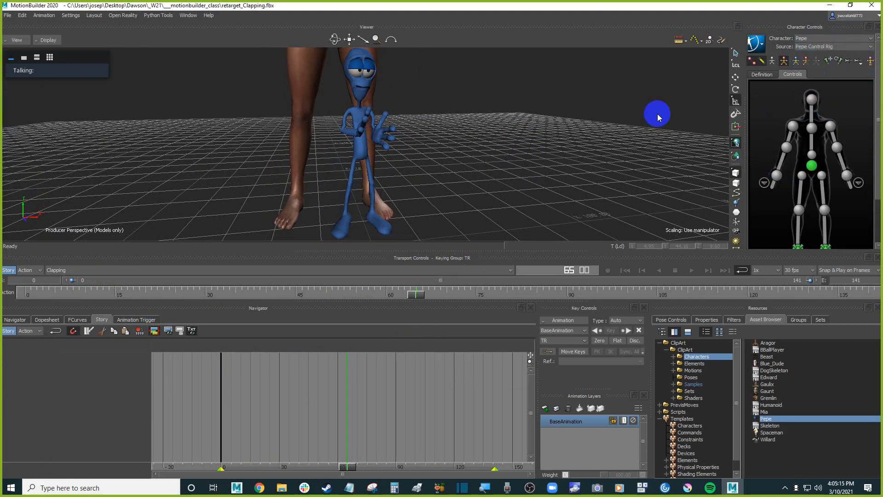
scroll(502, 146, up, 4)
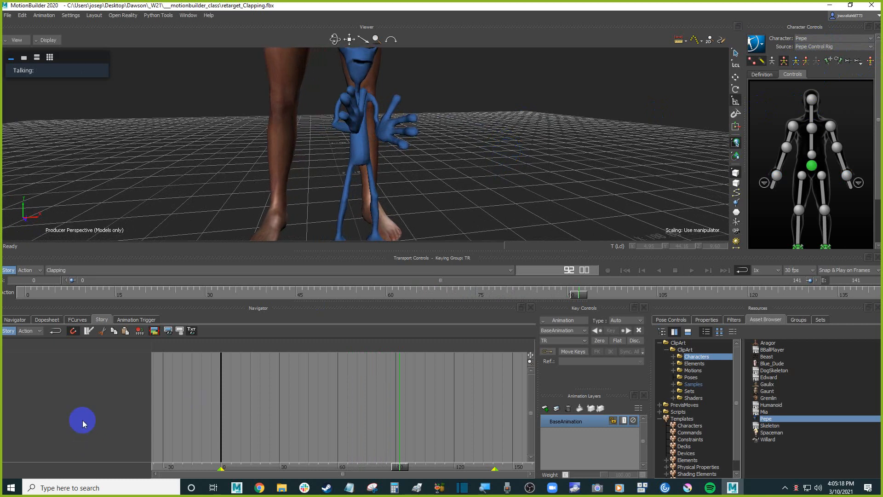
Insert a Character Animation Track in Story and assign Pepe to it
right_click(115, 360)
mouse_move(221, 153)
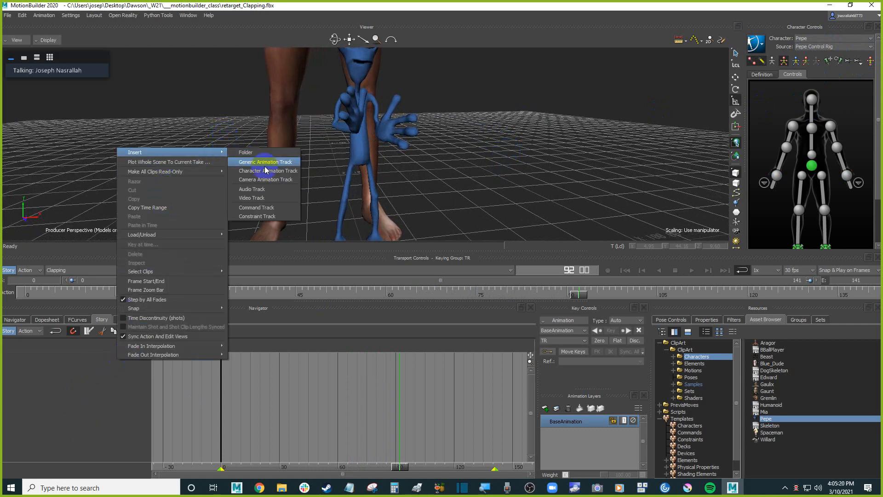
click(269, 168)
click(97, 367)
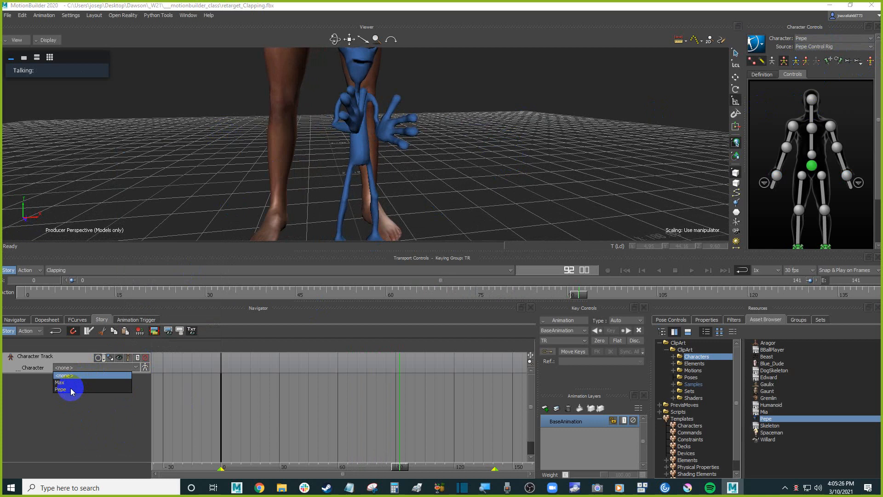
click(72, 389)
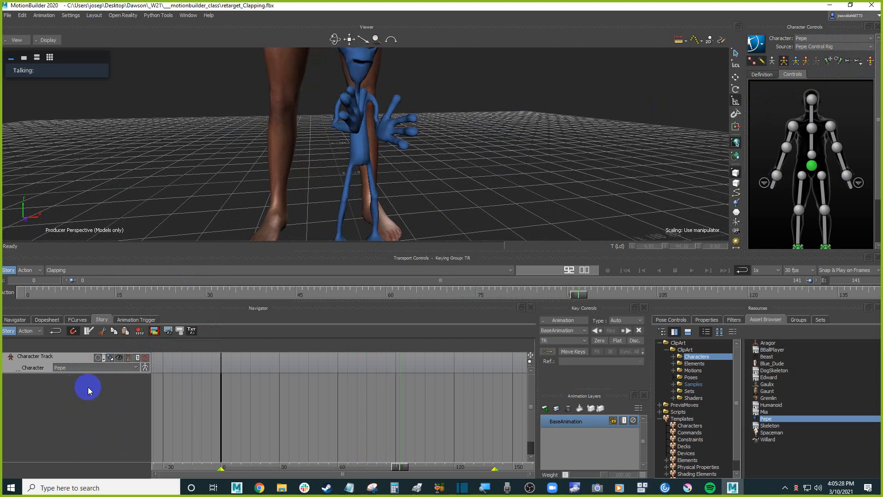
Add the Clapping motion from PrevisMoves to Pepe's character track, starting at frame 0
click(694, 405)
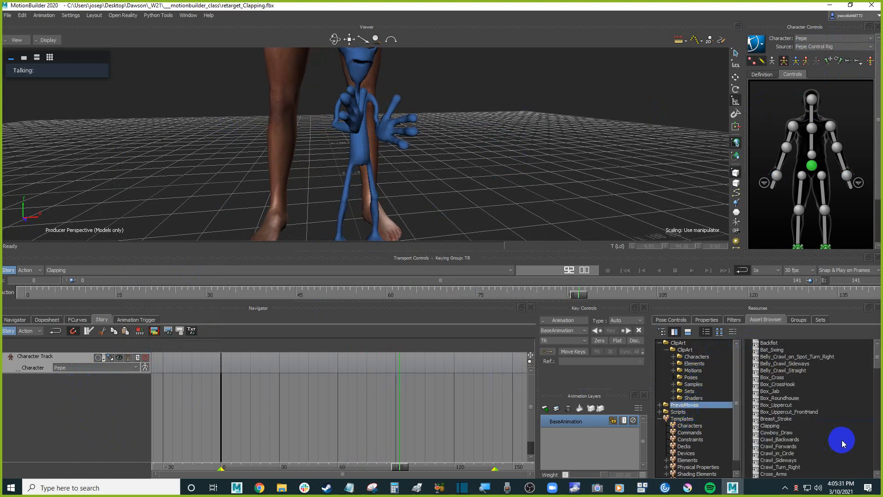
click(774, 426)
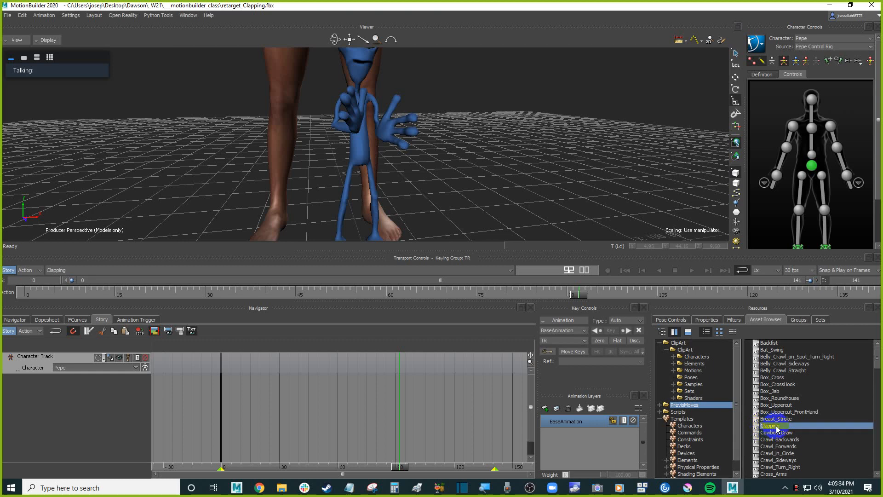
drag(653, 401, 224, 361)
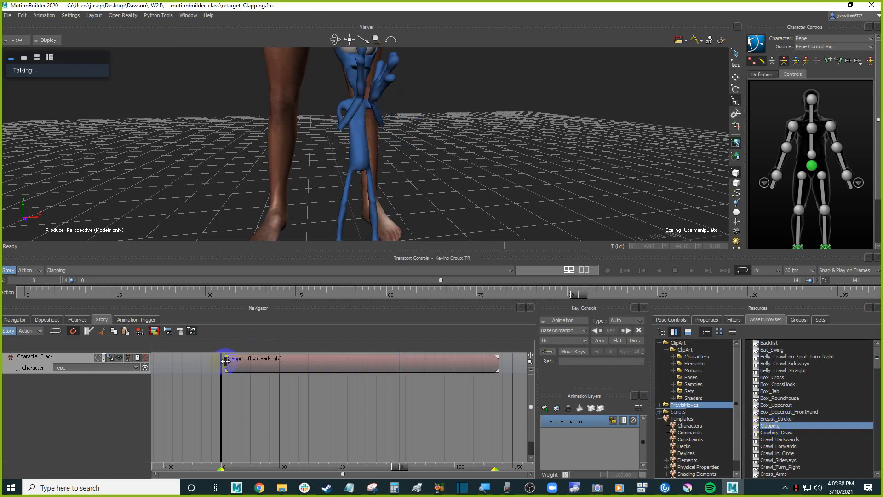
click(275, 366)
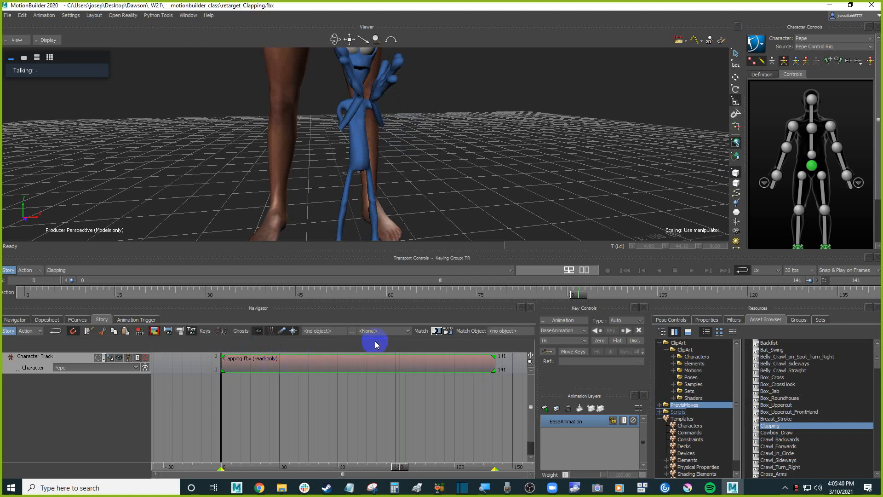
Play the Clapping clip on Pepe from the first frame and examine the hands from the front and side
shift+drag(491, 145, 478, 183)
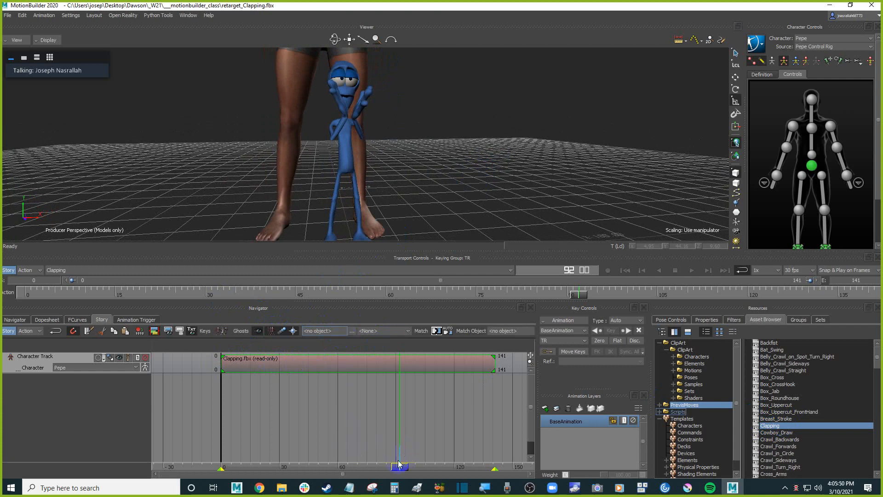
click(315, 413)
key(Home)
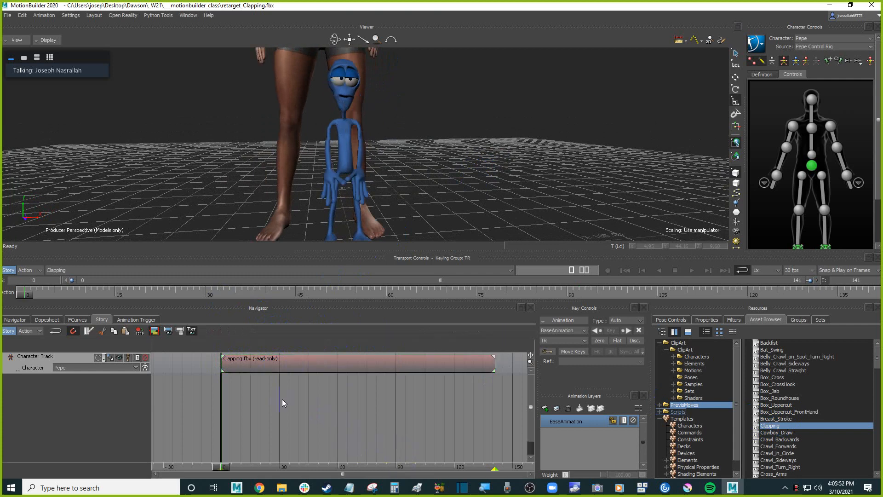
click(306, 400)
key(ctrl+space)
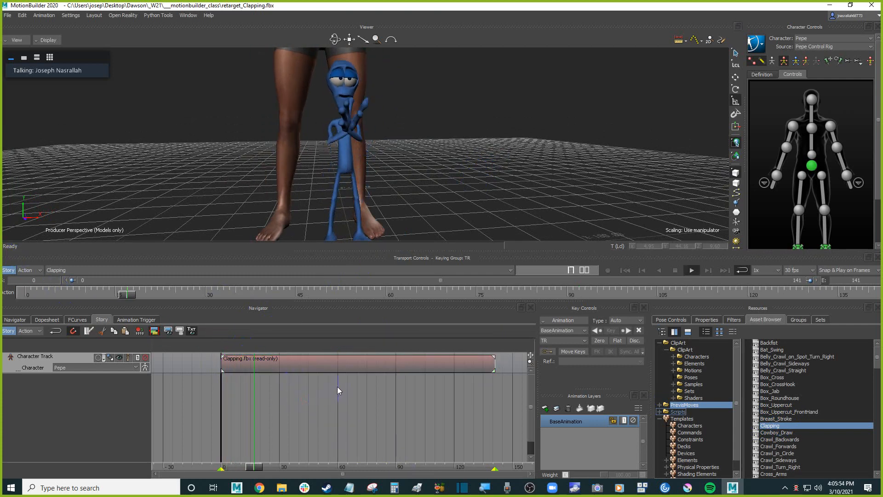
ctrl+shift+drag(438, 154, 476, 183)
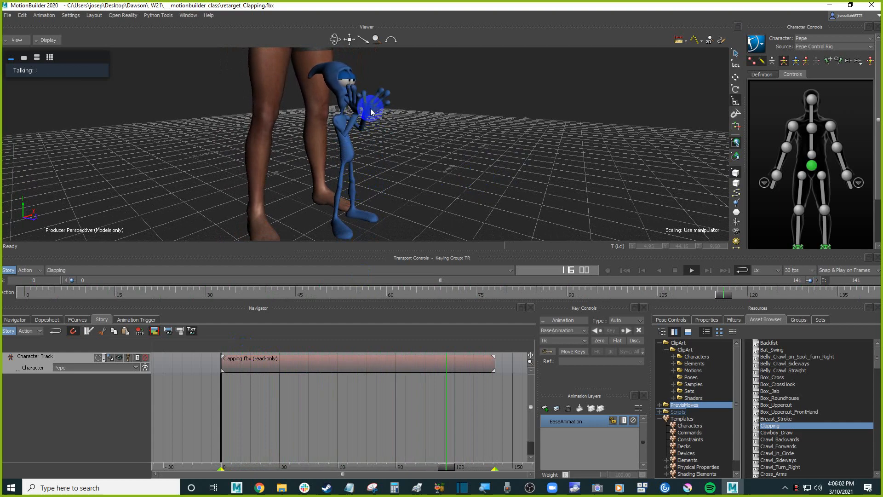
ctrl+shift+drag(371, 133, 340, 170)
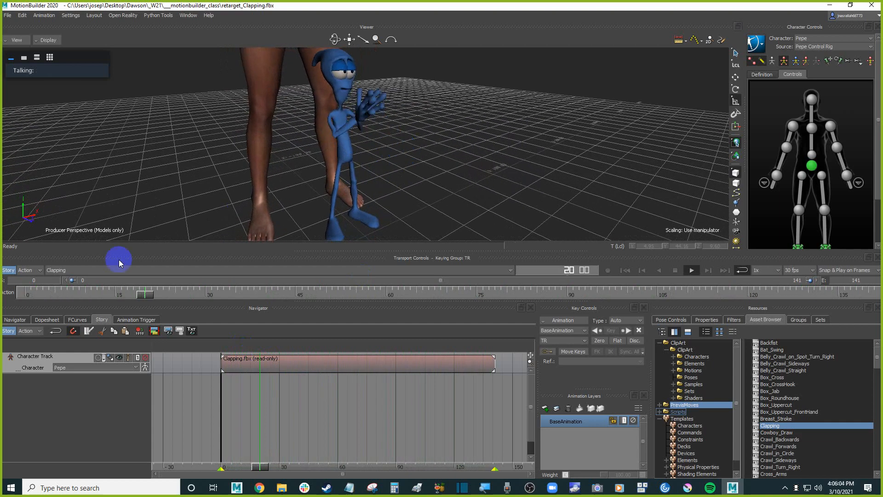
Disable Story to examine Pepe's own take animation from several angles, and re-enable Story to compare the clip
click(11, 272)
ctrl+shift+drag(452, 185, 578, 173)
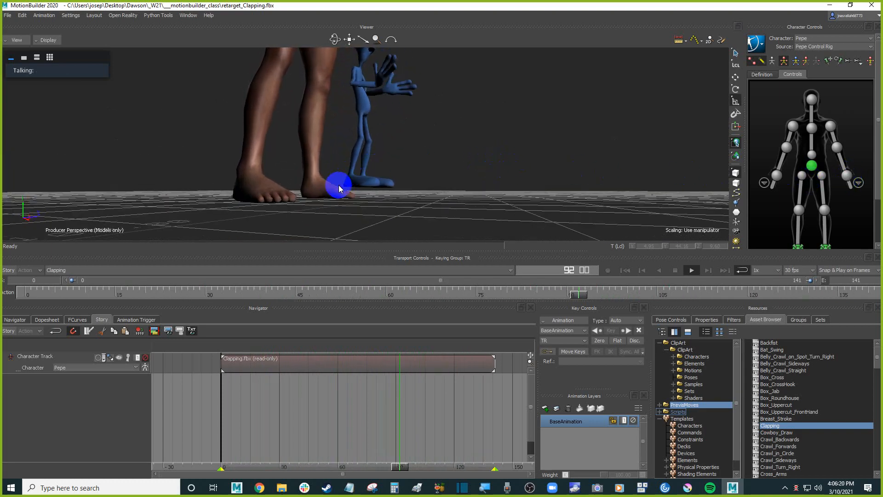
ctrl+shift+drag(473, 142, 377, 183)
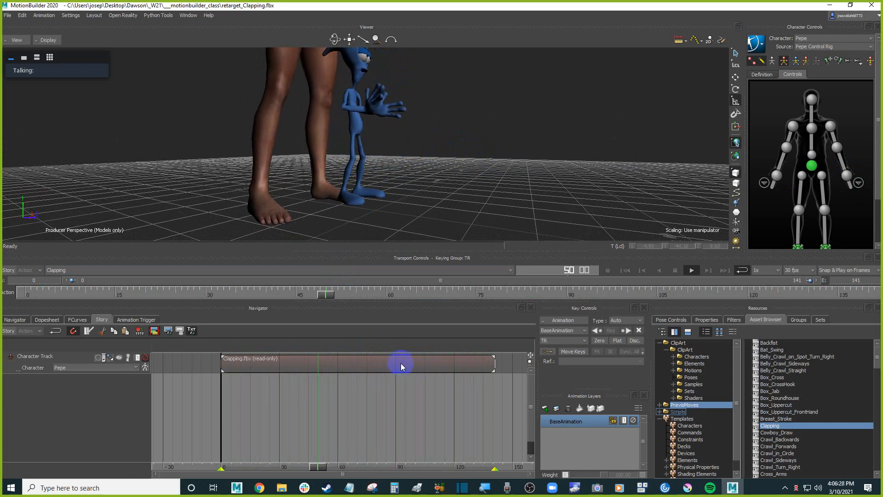
ctrl+shift+drag(490, 144, 360, 122)
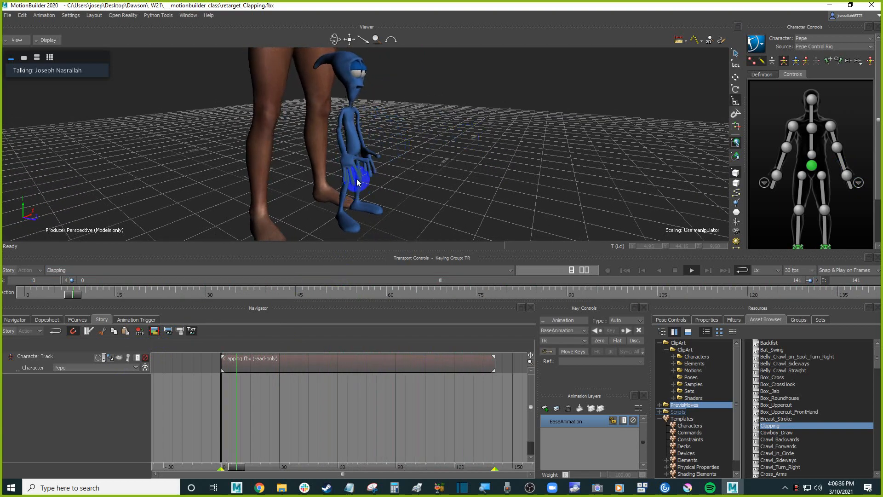
click(8, 270)
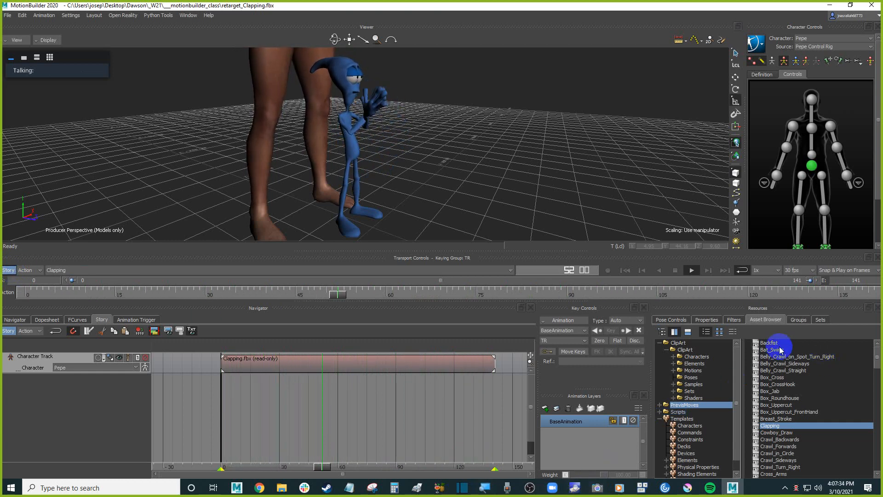
Open the Beast from the clip-art Characters folder as a new scene, discarding the current scene's changes
click(707, 357)
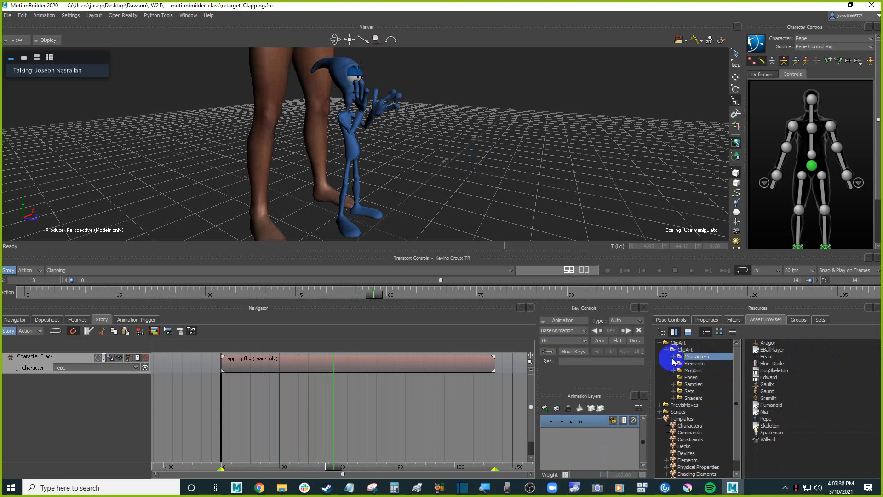
scroll(562, 177, down, 5)
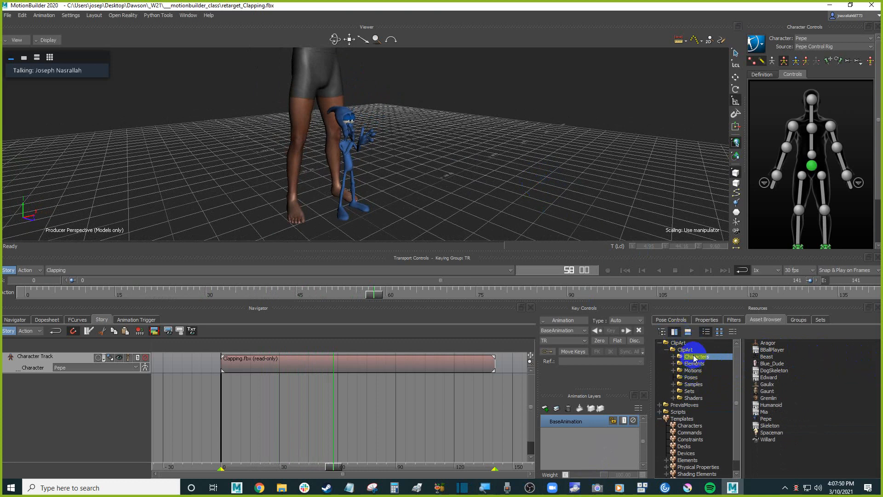
click(777, 344)
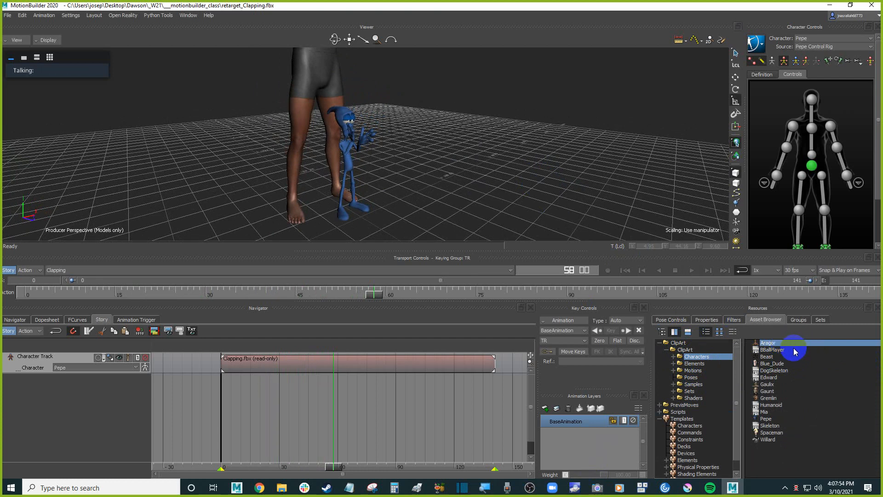
click(790, 357)
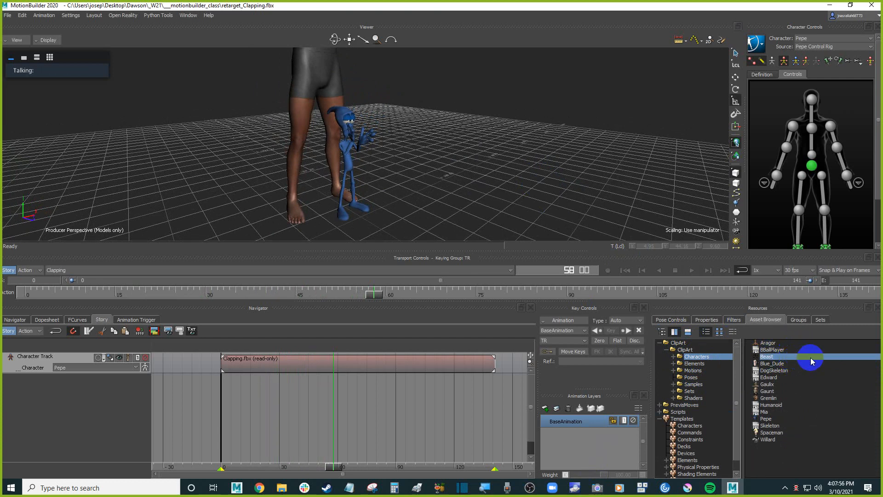
drag(788, 355, 468, 165)
mouse_move(487, 168)
click(529, 167)
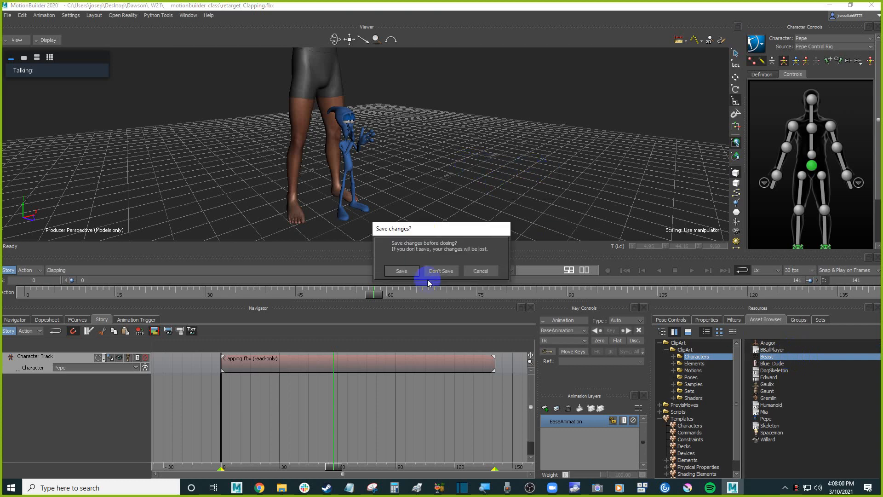
click(440, 271)
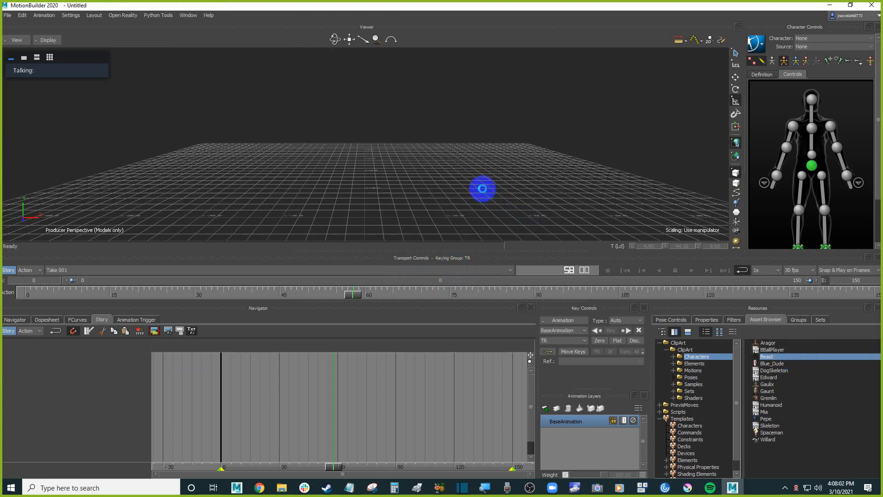
Make the Beast the current character and bake it to a control rig
alt+drag(358, 187, 463, 190)
scroll(462, 190, up, 5)
click(819, 39)
click(819, 39)
click(756, 43)
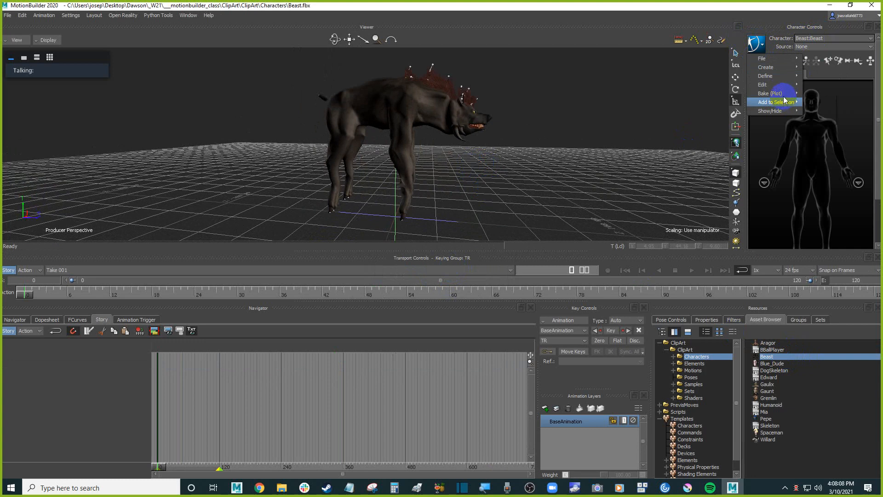
mouse_move(784, 98)
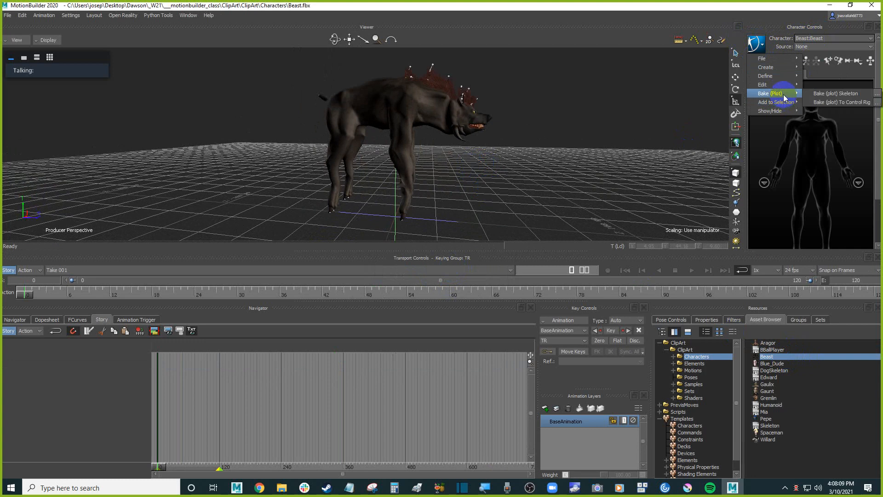
click(859, 104)
click(410, 270)
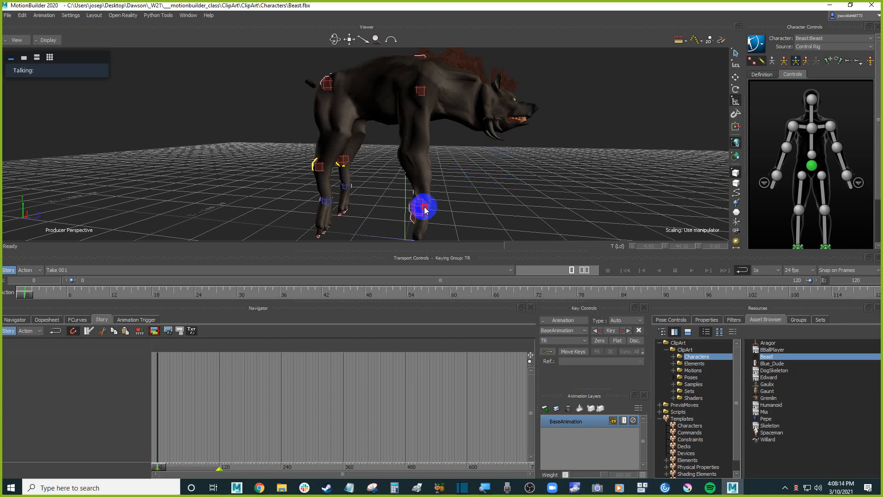
Show only the Beast's model and pose its right front leg by moving the right wrist effector up and forward and rotating it
click(424, 207)
key(ctrl+a)
mouse_move(538, 201)
ctrl+shift+mouse_down()
mouse_move(562, 187)
mouse_move(536, 191)
ctrl+shift+mouse_up()
key(ctrl+a)
key(t)
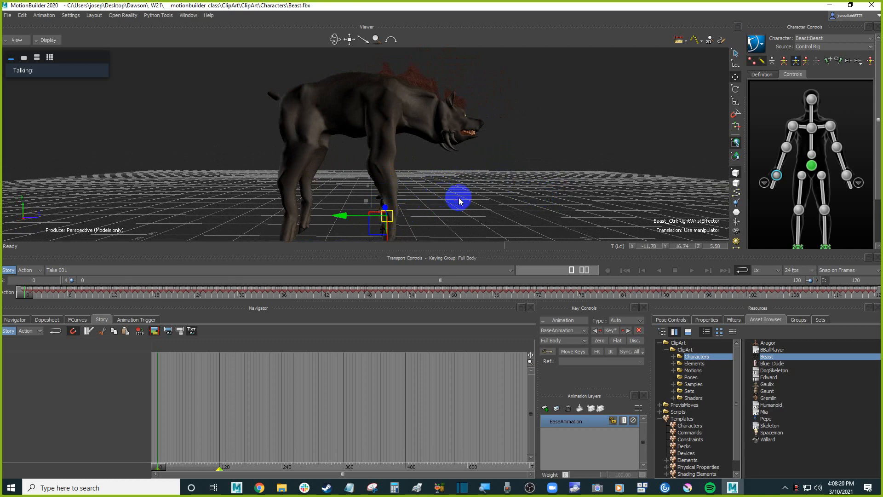
key(t)
drag(408, 182, 461, 197)
key(e)
drag(384, 154, 362, 166)
mouse_move(583, 165)
ctrl+shift+mouse_down()
mouse_move(506, 172)
mouse_move(585, 162)
ctrl+shift+mouse_up()
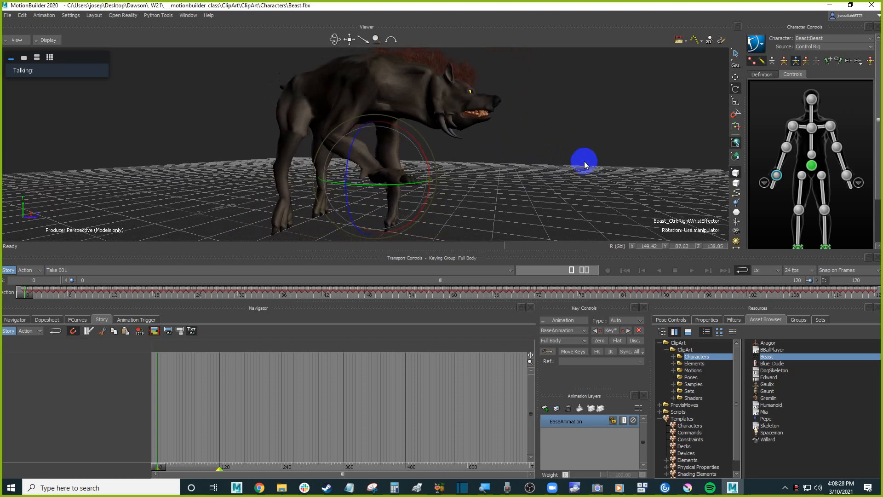
click(792, 365)
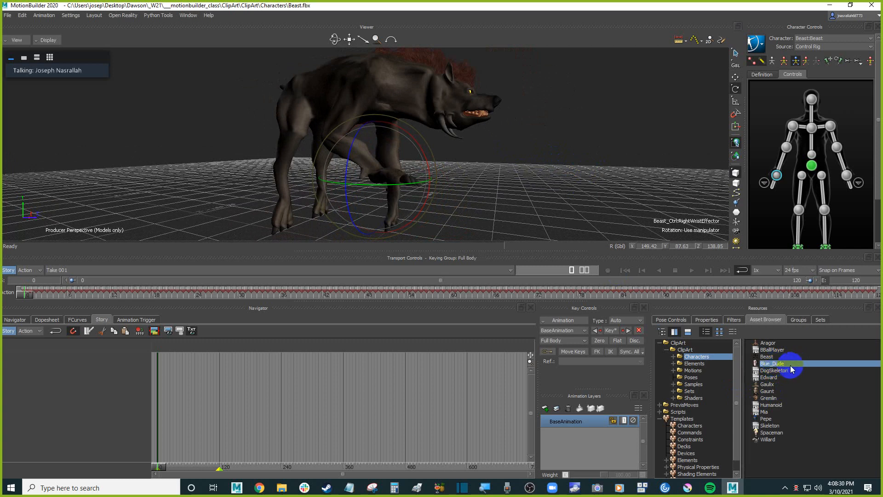
click(788, 370)
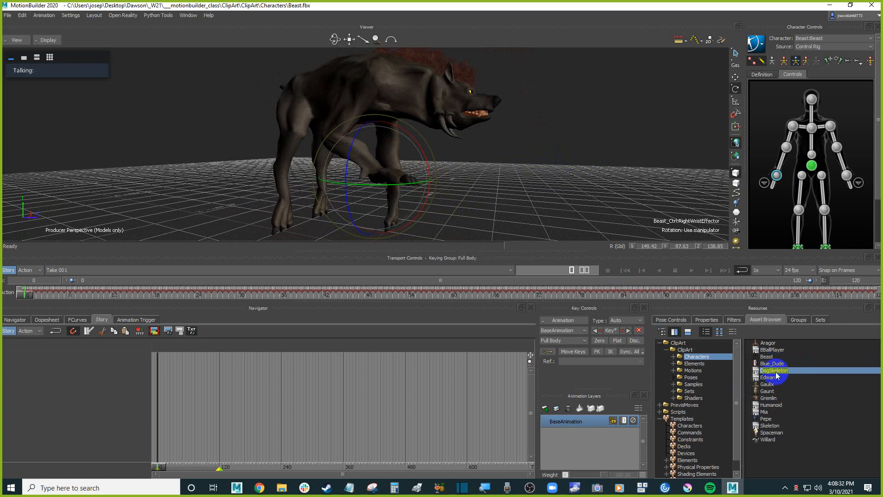
click(780, 378)
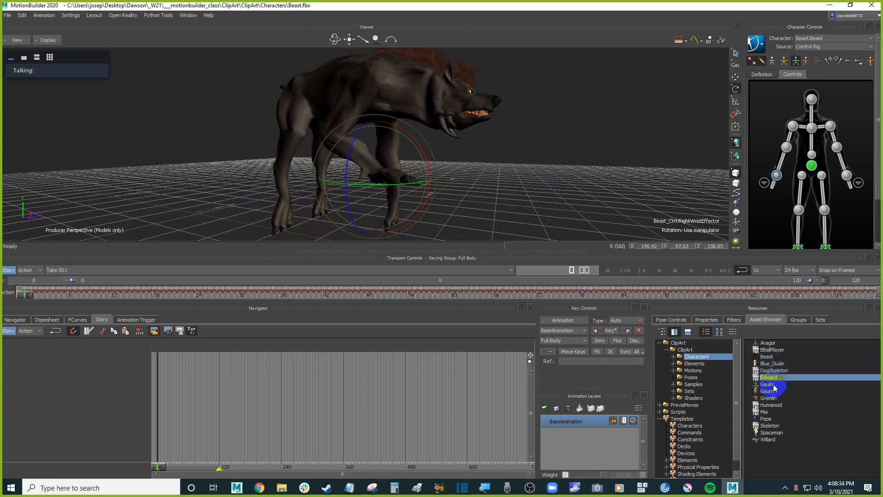
click(774, 385)
click(779, 391)
click(783, 399)
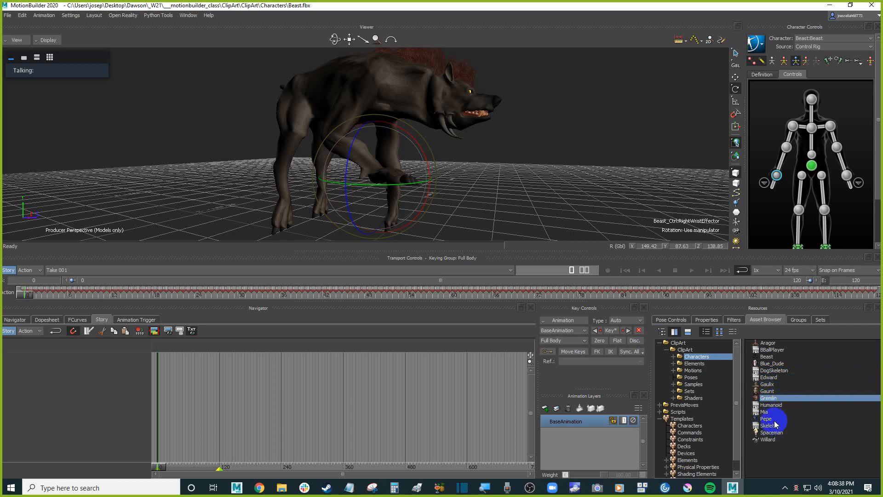
click(780, 419)
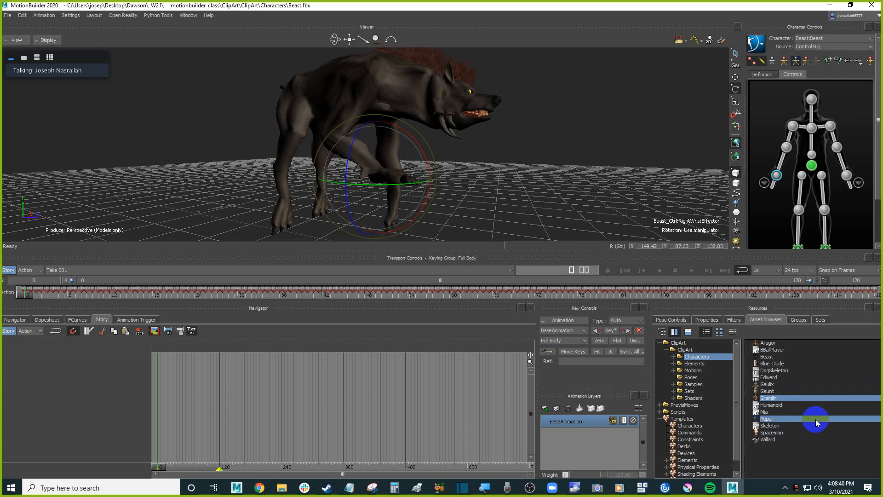
Open Willard from the clip-art Characters folder as a new scene, discarding the Beast scene's changes
drag(767, 439, 522, 173)
click(575, 170)
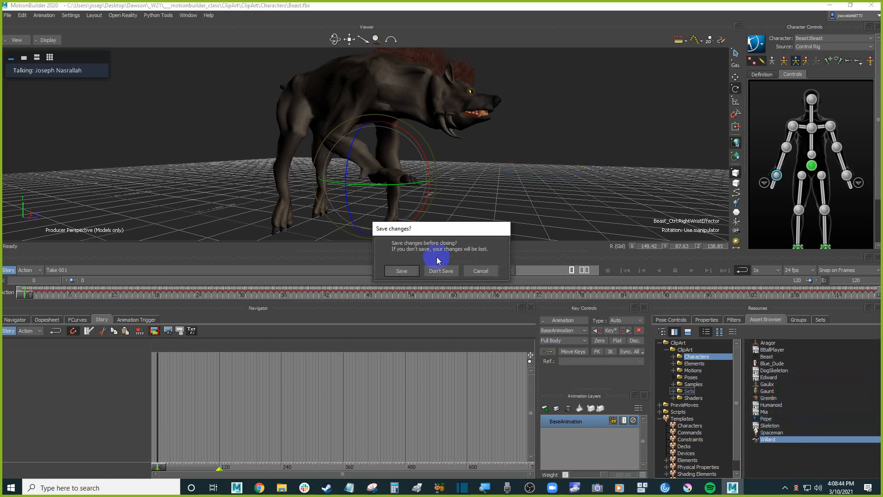
click(441, 270)
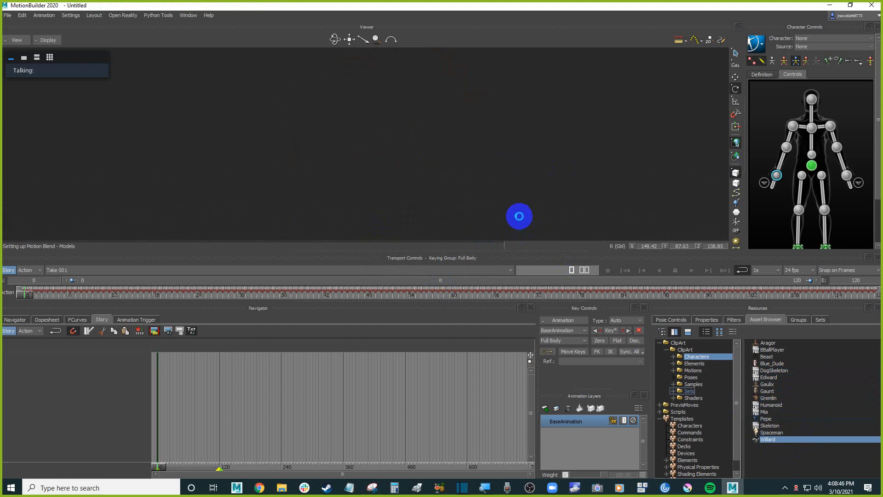
alt+drag(472, 178, 492, 197)
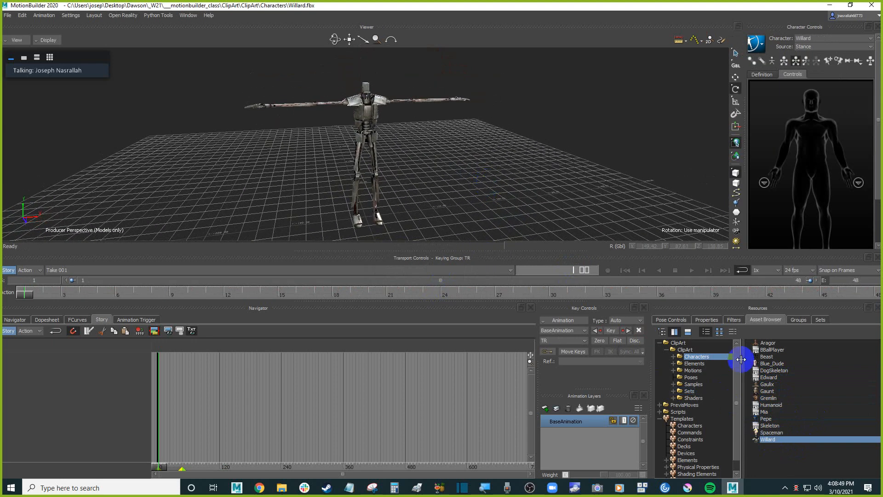
Insert a character animation track in Story and assign Willard as its character
right_click(134, 358)
mouse_move(244, 153)
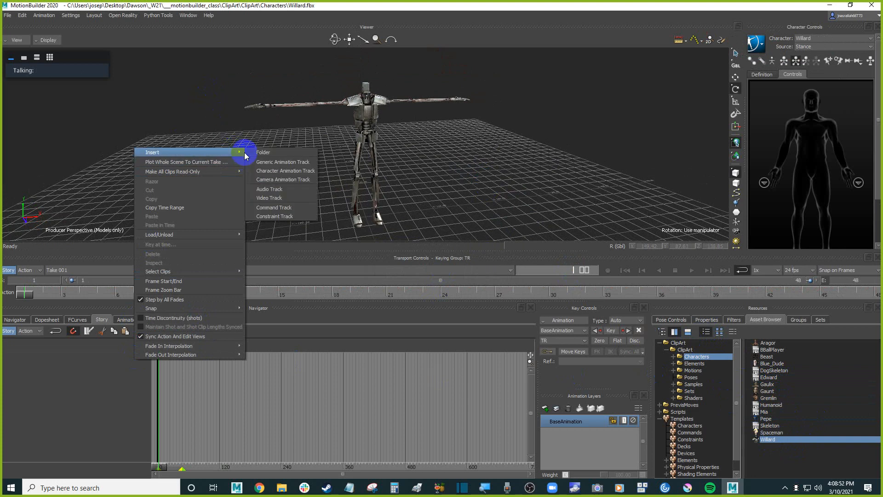
click(284, 170)
click(111, 367)
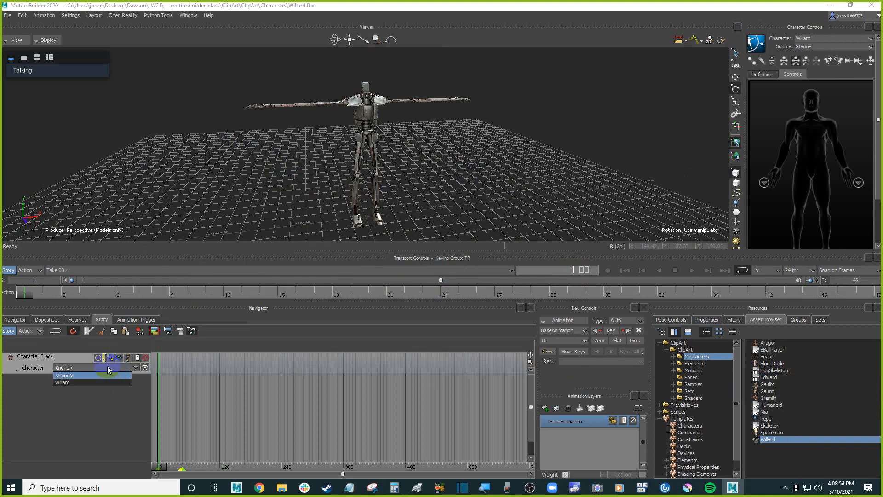
click(77, 383)
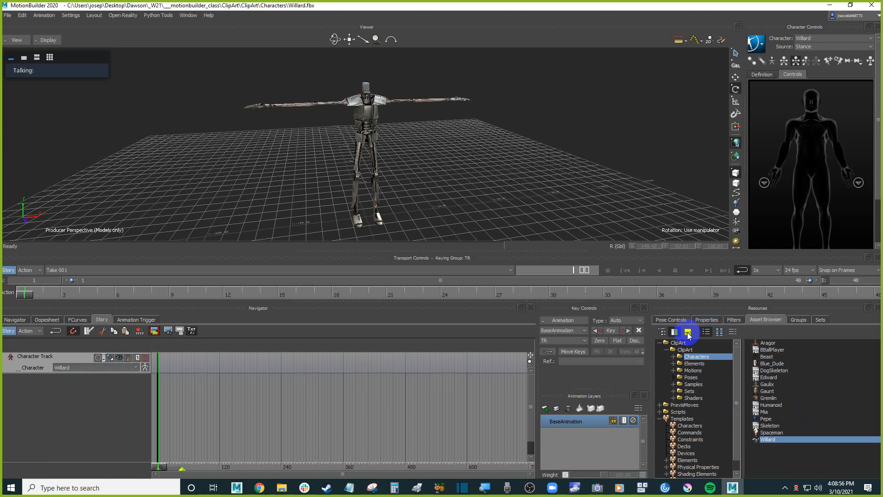
Add the Clapping motion from the PrevisMoves folder as a clip on Willard's character track and frame it
click(693, 405)
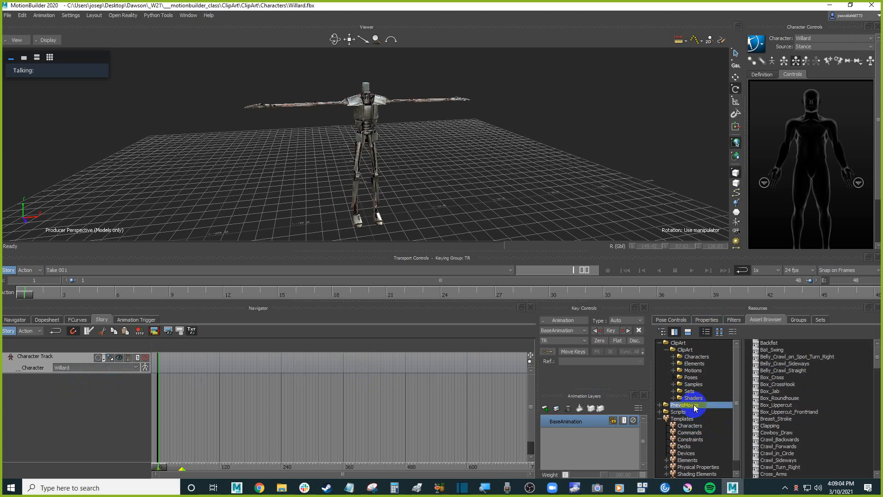
drag(785, 426, 290, 393)
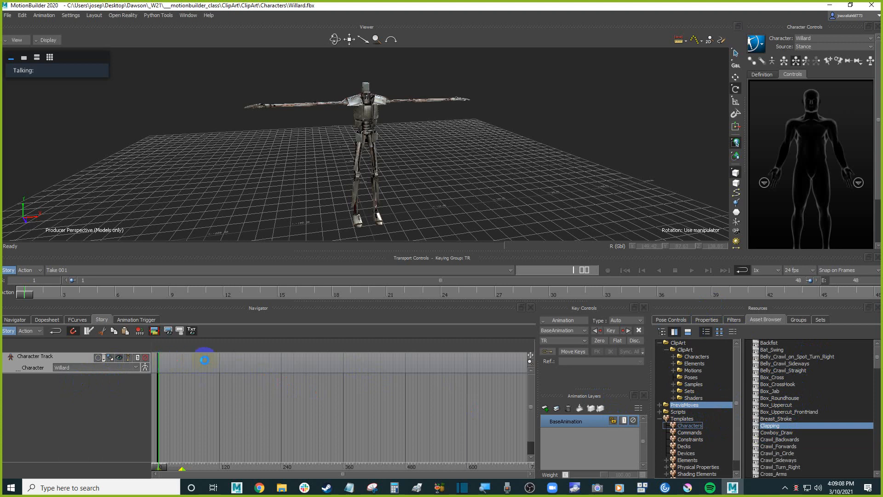
drag(205, 359, 205, 364)
key(a)
ctrl+drag(255, 395, 230, 406)
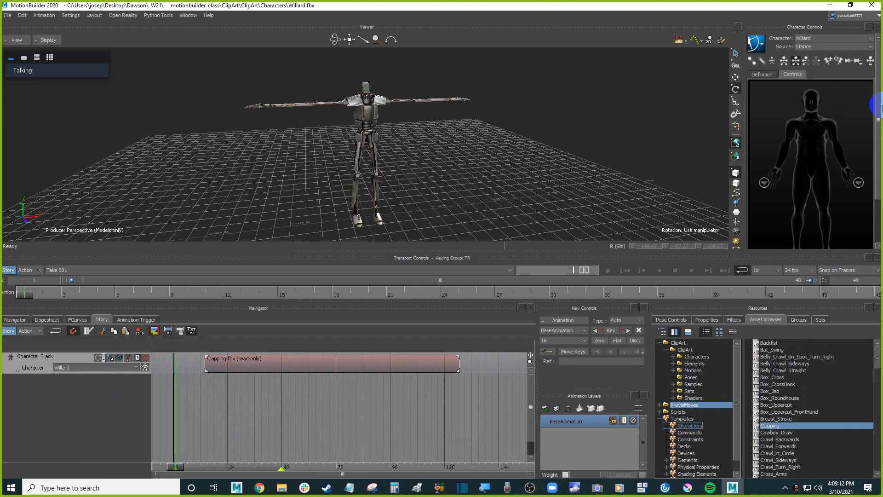
Set Willard's character source to None and enlarge the viewer for a closer view of him
click(810, 47)
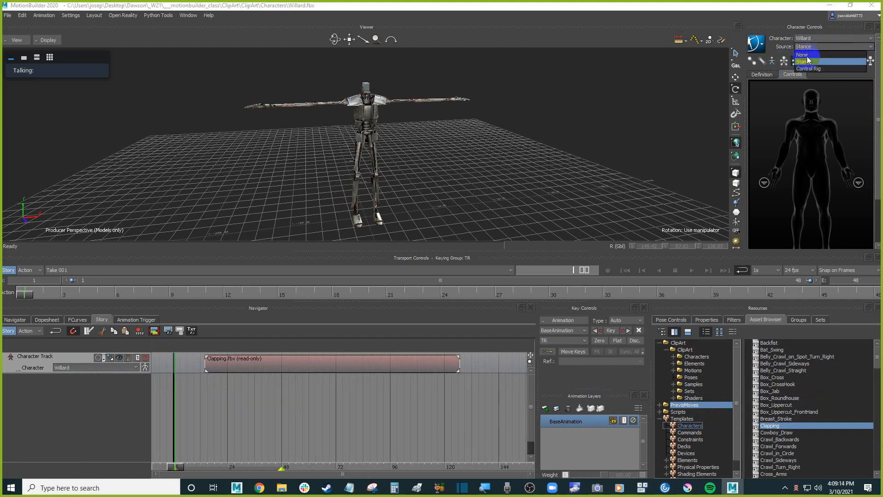
click(807, 58)
scroll(439, 137, up, 2)
ctrl+shift+drag(410, 149, 429, 148)
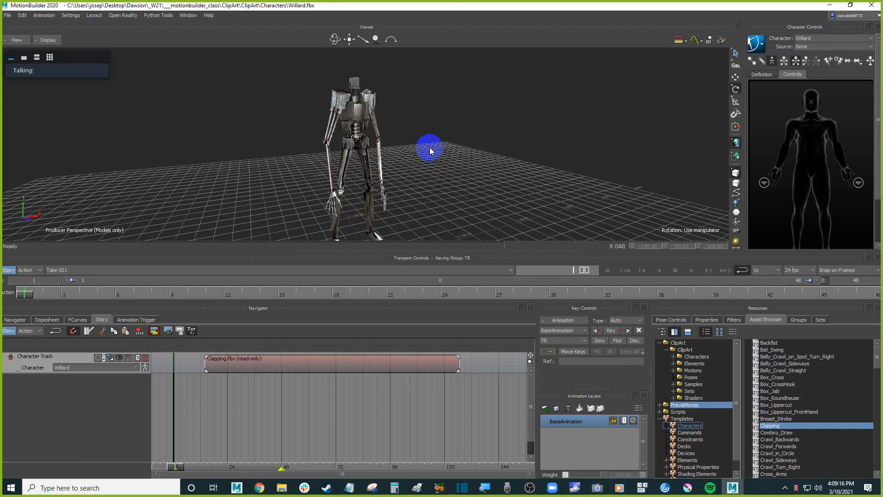
drag(460, 249, 461, 327)
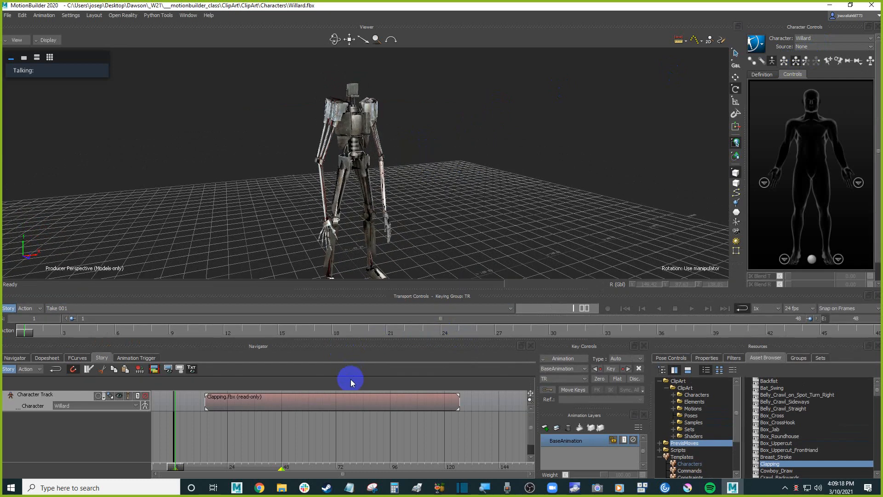
Shift the Clapping clip to the start of Willard's track and play it back from several angles
drag(229, 403, 197, 403)
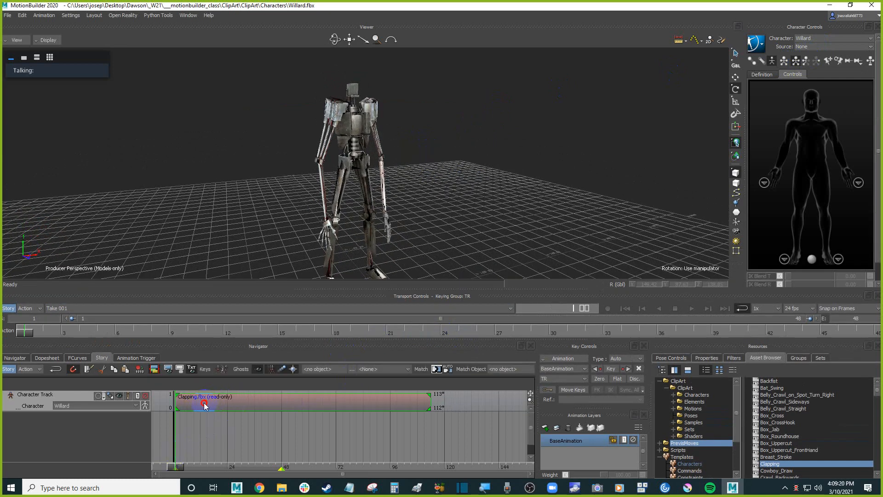
mouse_move(175, 464)
mouse_down()
mouse_move(228, 460)
mouse_move(163, 457)
mouse_move(270, 452)
mouse_up()
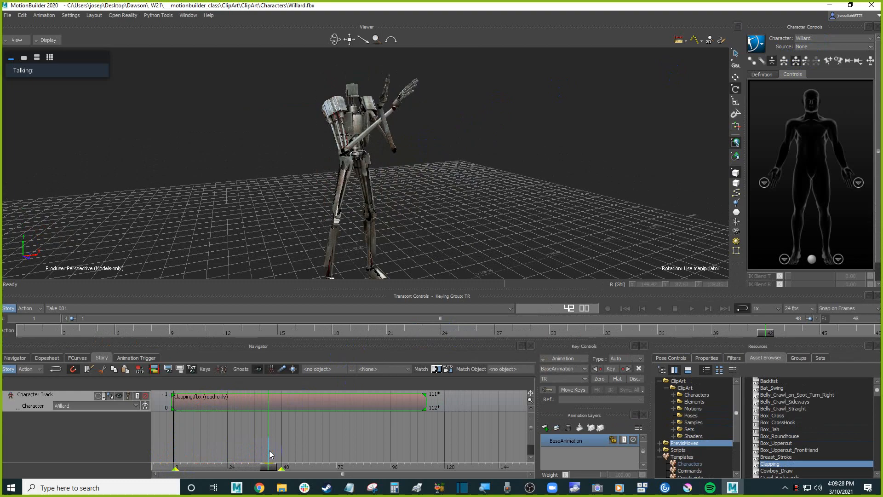
ctrl+shift+drag(479, 218, 522, 184)
ctrl+shift+drag(343, 196, 365, 208)
key(ctrl+space)
ctrl+drag(550, 196, 495, 197)
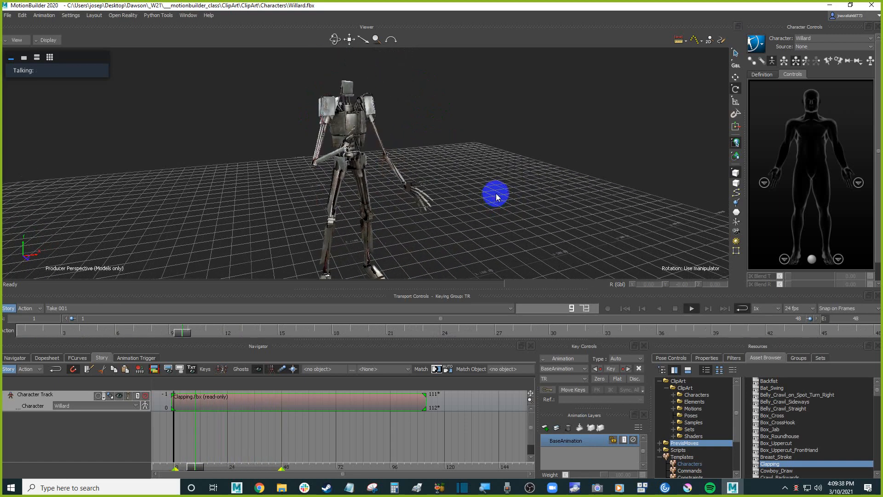